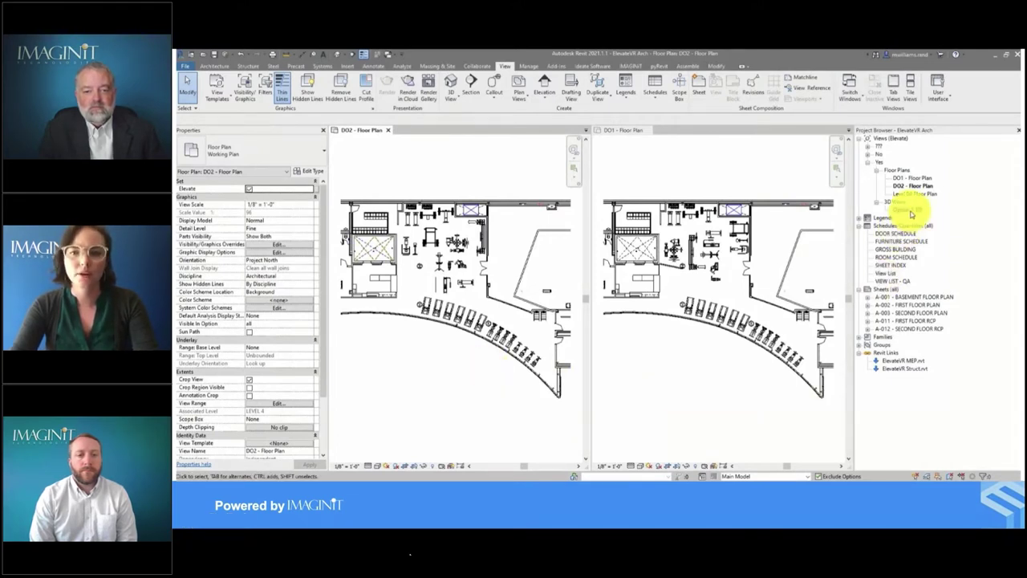
- Open the Option 1 3D view and set its rendering to the Interior: Sun and Artificial scheme with a Sky: Cloudy background
{"action": "double_click", "coordinate": [910, 211]}
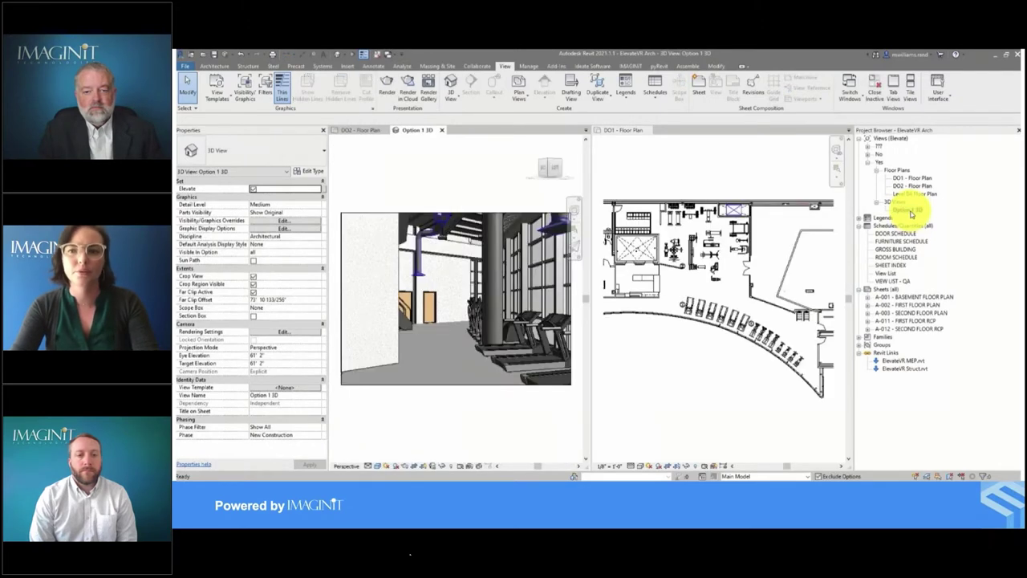
{"action": "left_click", "coordinate": [405, 467]}
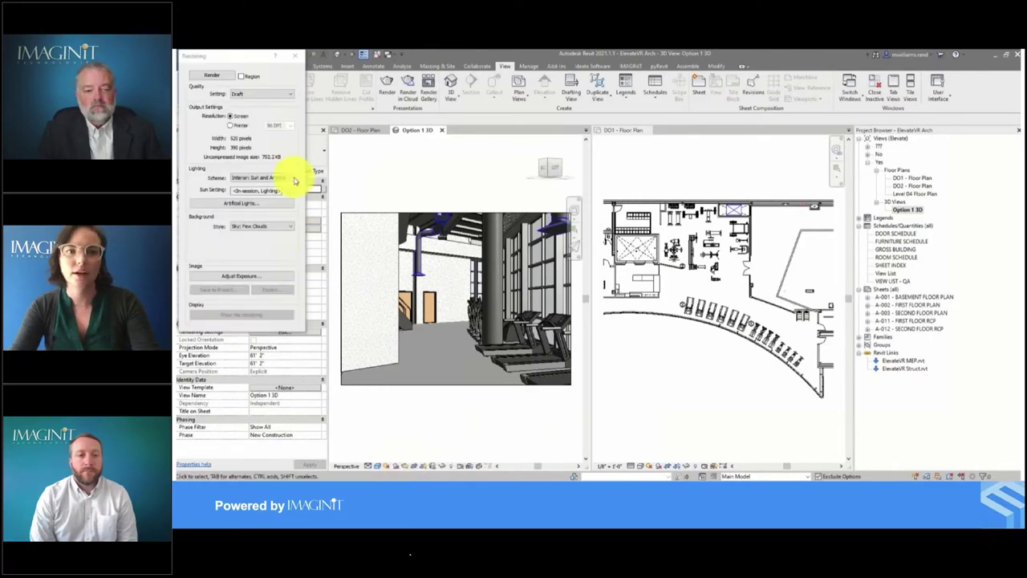
{"action": "left_click", "coordinate": [292, 178]}
{"action": "left_click", "coordinate": [269, 211]}
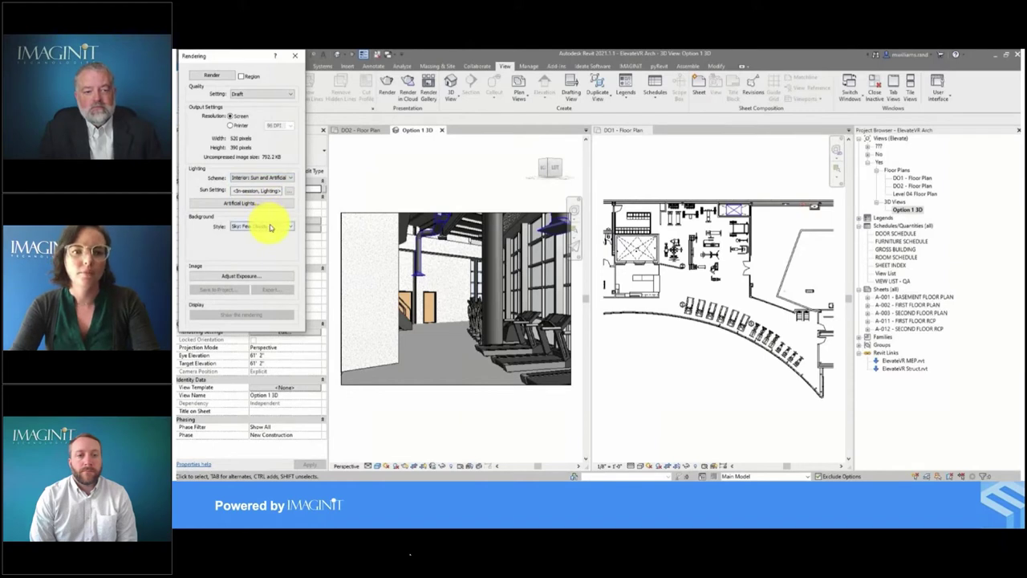
{"action": "left_click", "coordinate": [271, 227]}
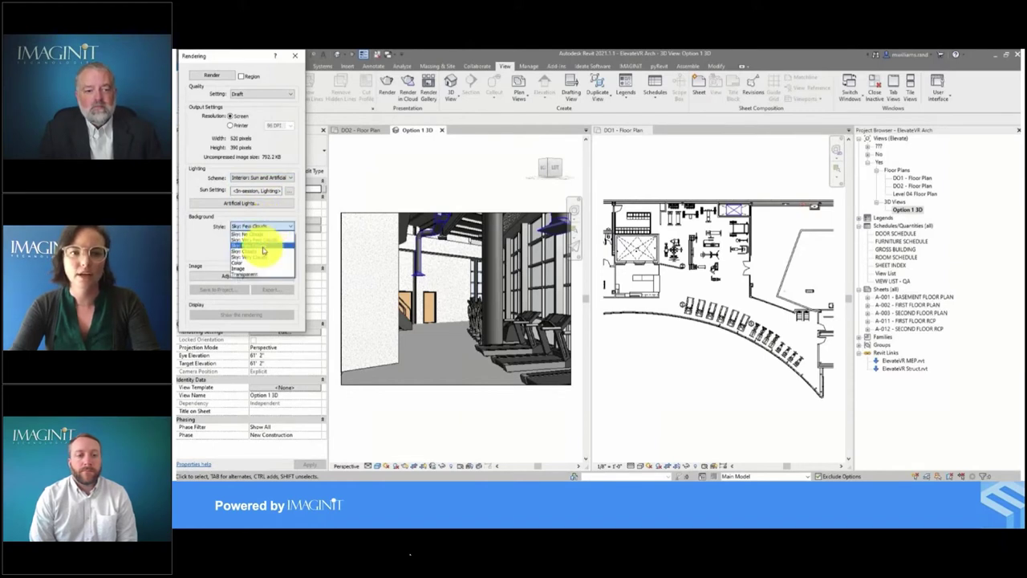
{"action": "left_click", "coordinate": [262, 251]}
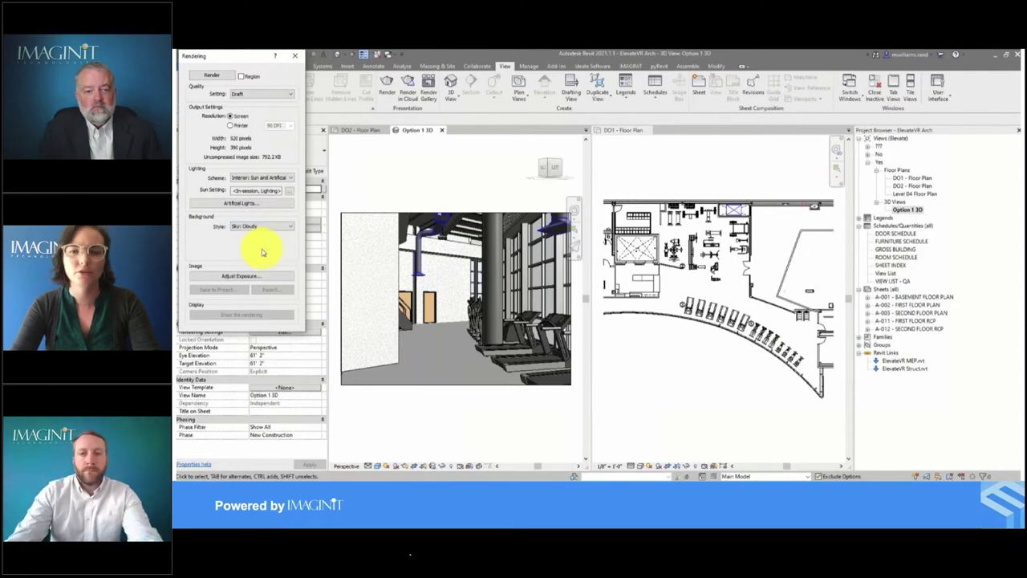
{"action": "left_click", "coordinate": [295, 56]}
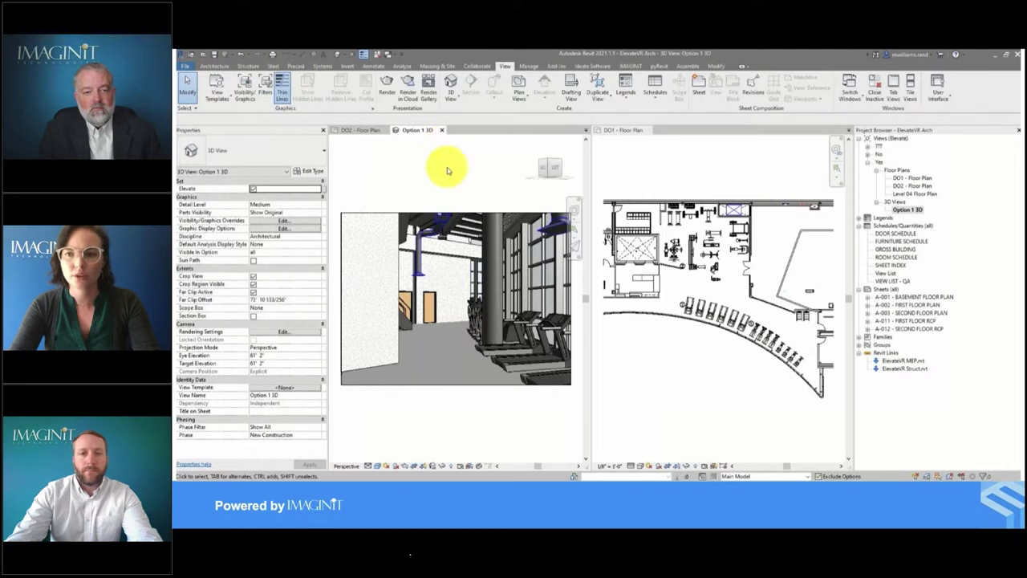
- Duplicate the Option 1 3D view without detailing and rename the copy as Option 2 3D
{"action": "left_click", "coordinate": [911, 211]}
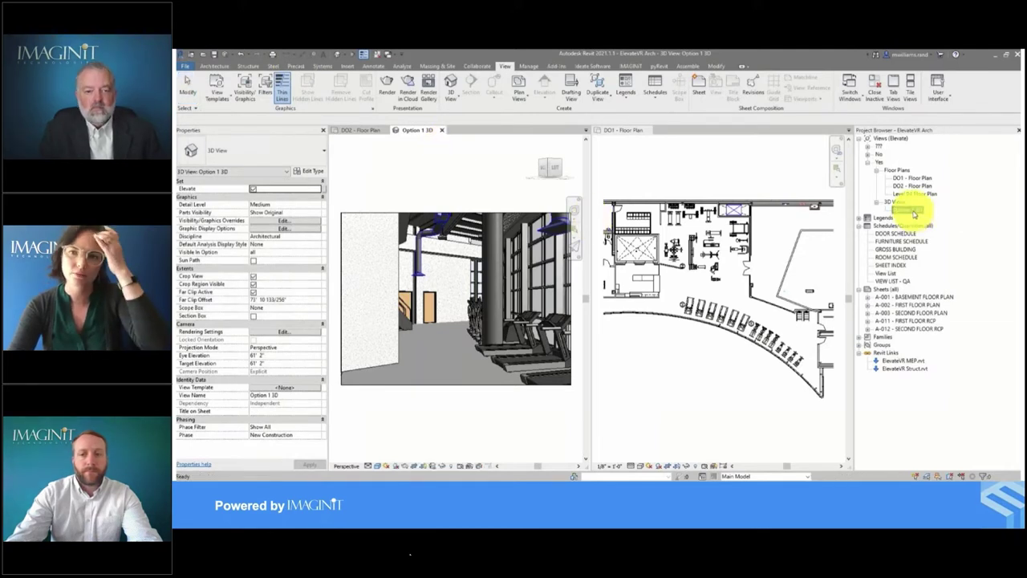
{"action": "left_click", "coordinate": [913, 212]}
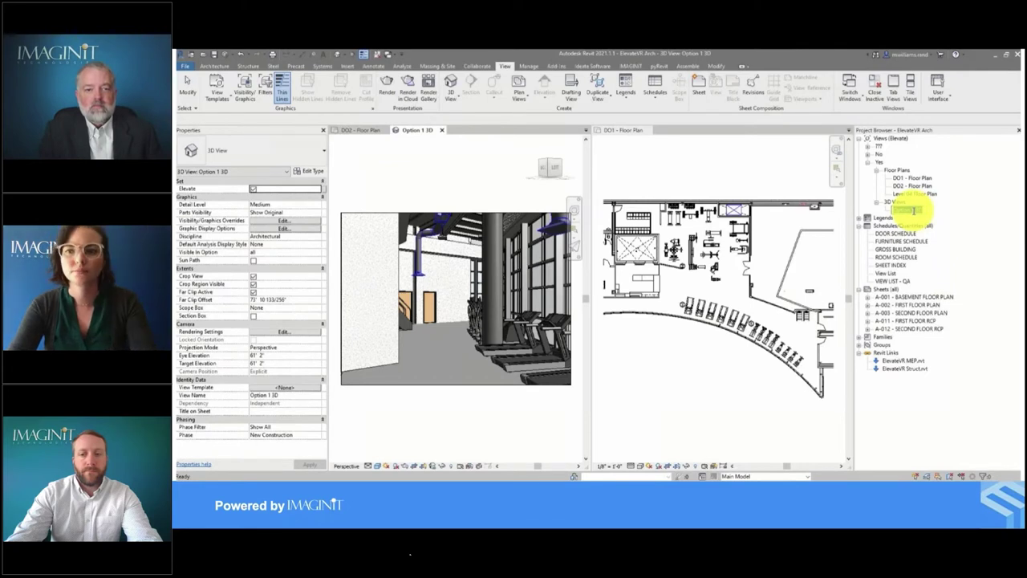
{"action": "right_click", "coordinate": [917, 212]}
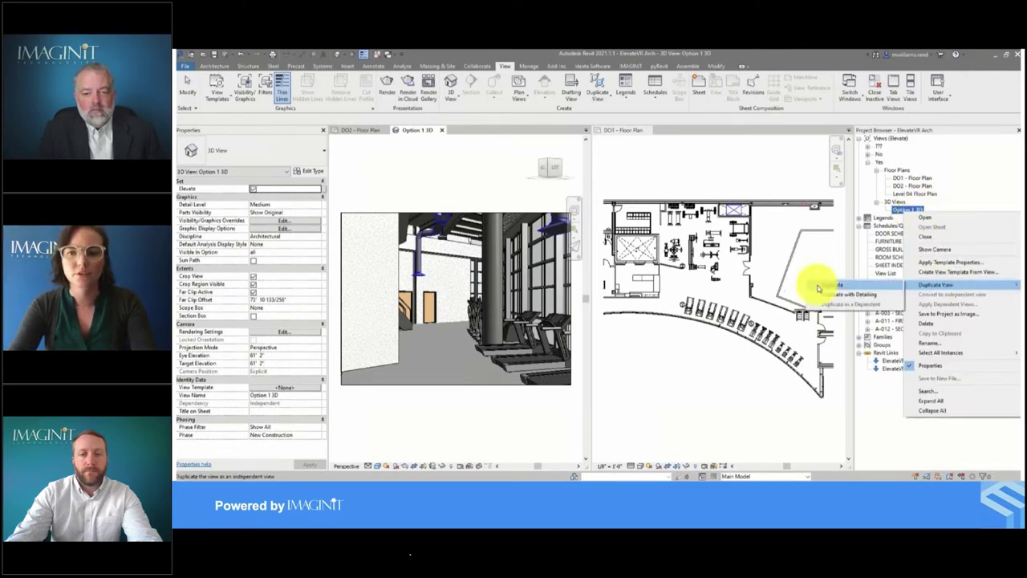
{"action": "left_click", "coordinate": [822, 289]}
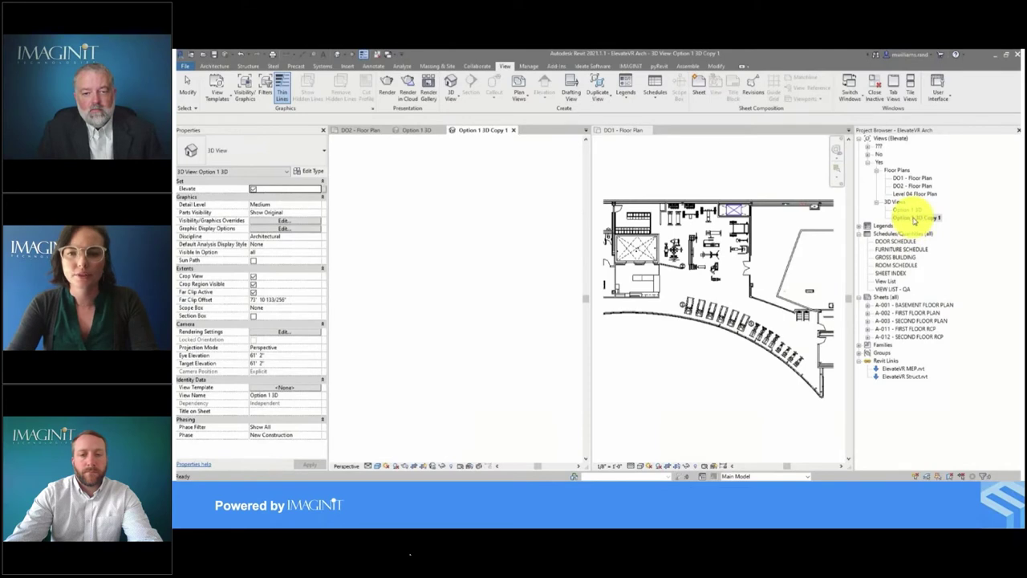
{"action": "left_click", "coordinate": [914, 218]}
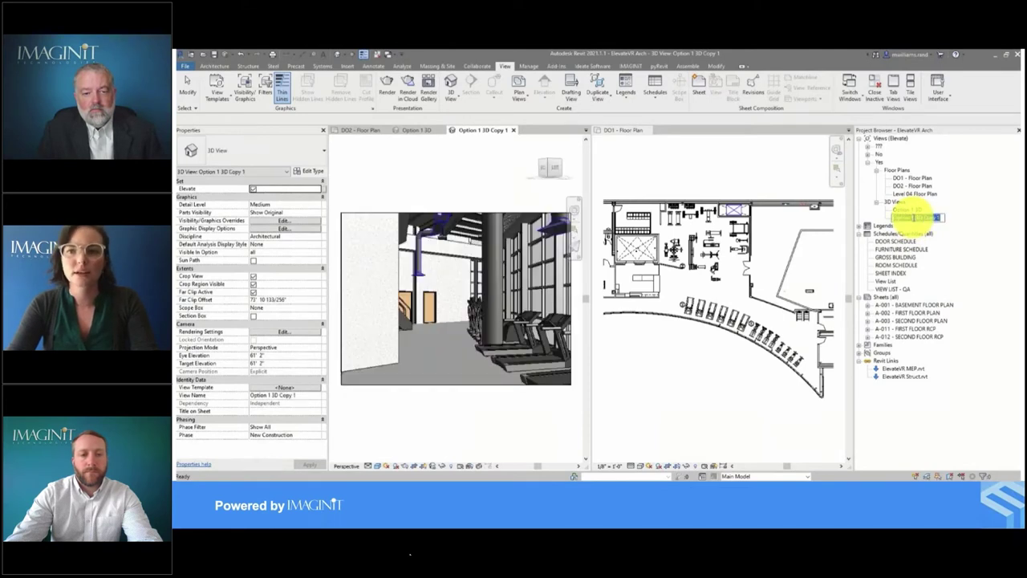
{"action": "type", "text": "O"}
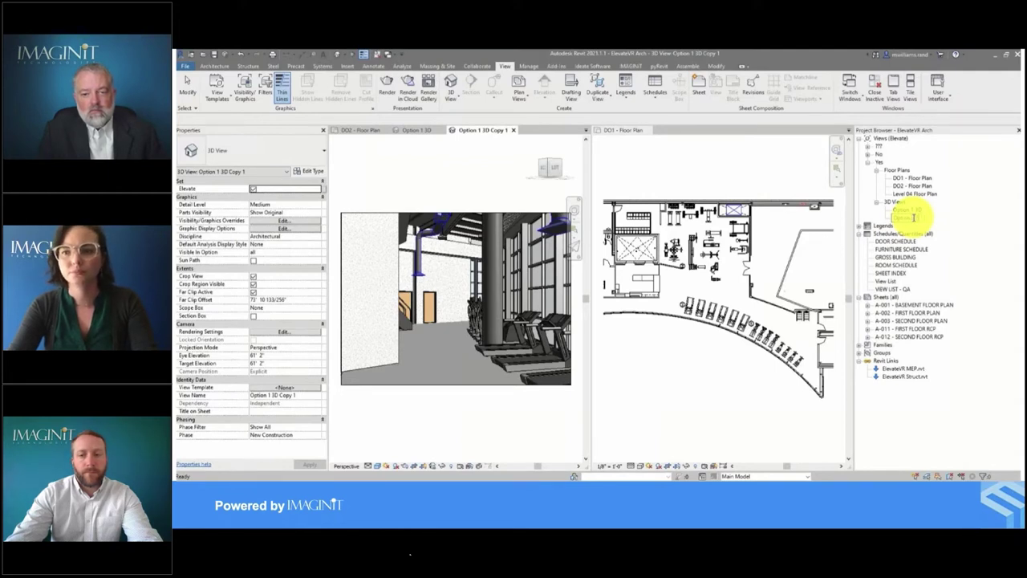
{"action": "key", "text": "Return"}
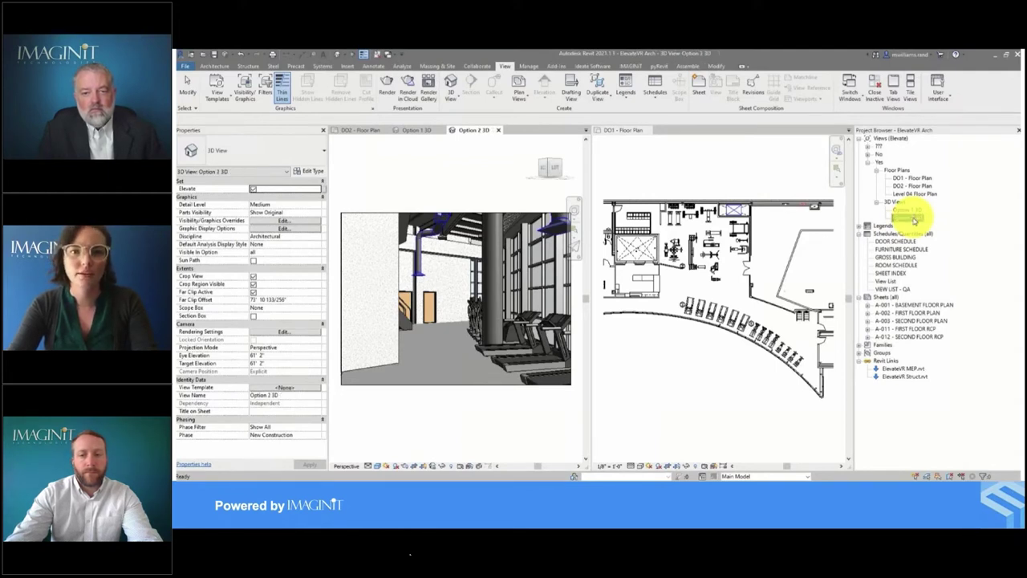
- Close the DO1 and DO2 floor plan views and tile the two 3D views side by side
{"action": "left_click", "coordinate": [646, 130]}
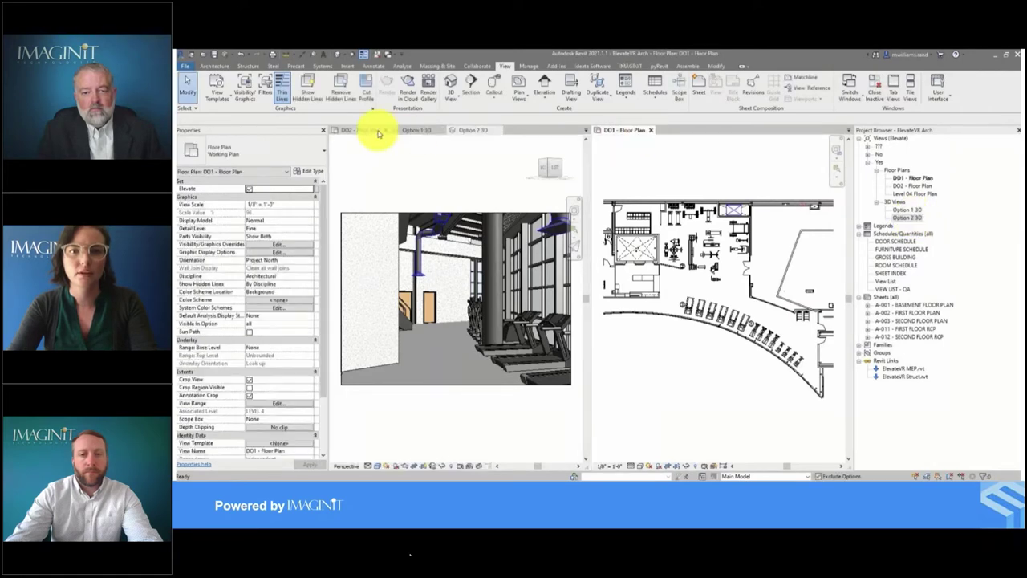
{"action": "left_click", "coordinate": [386, 132]}
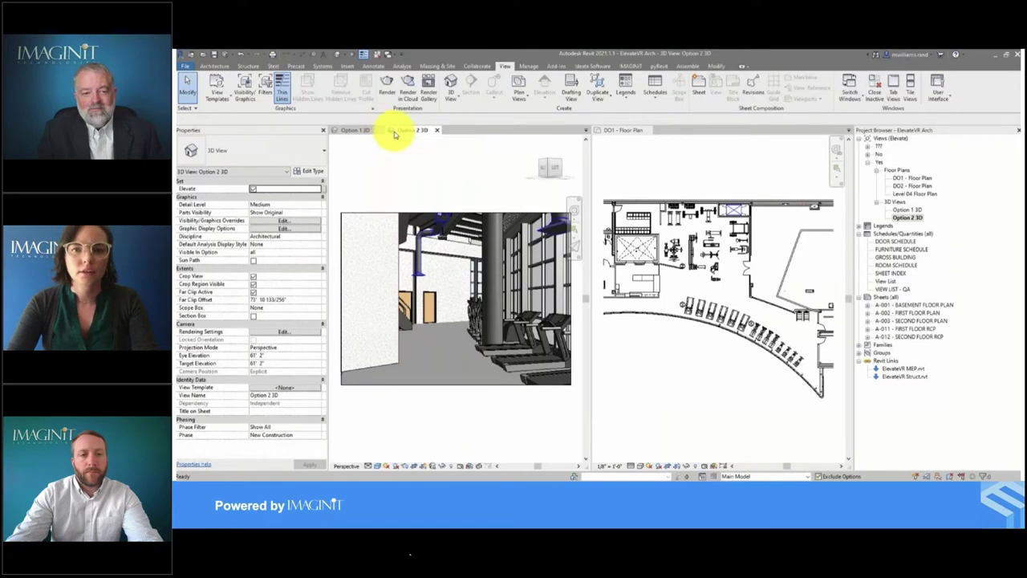
{"action": "left_click", "coordinate": [649, 132]}
{"action": "left_click", "coordinate": [650, 132]}
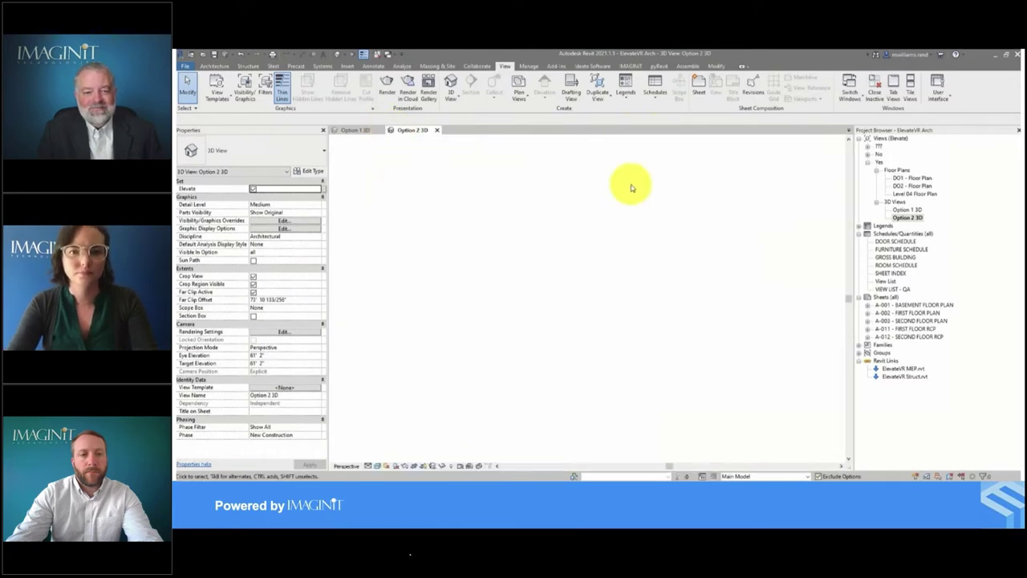
{"action": "key", "text": "w"}
{"action": "key", "text": "t"}
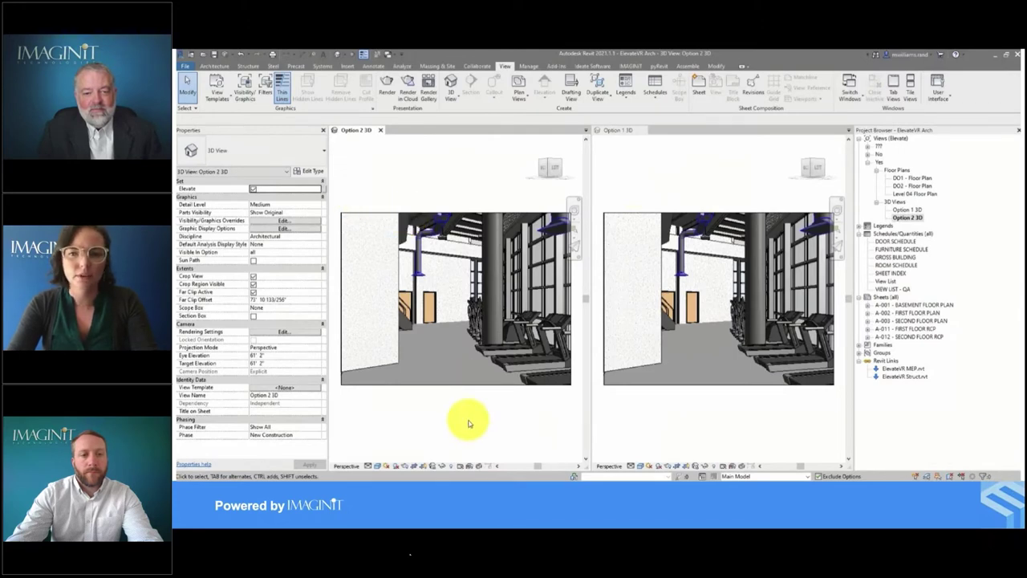
- Set the Gym design option set to Option 2 in the visibility overrides of the Option 2 3D view
{"action": "key", "text": "v"}
{"action": "key", "text": "v"}
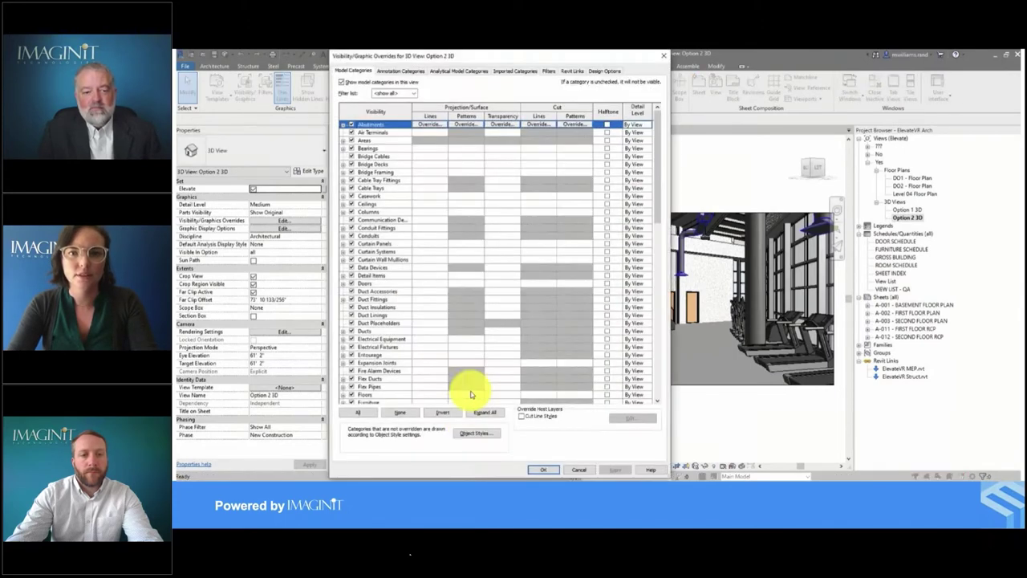
{"action": "left_click", "coordinate": [604, 71]}
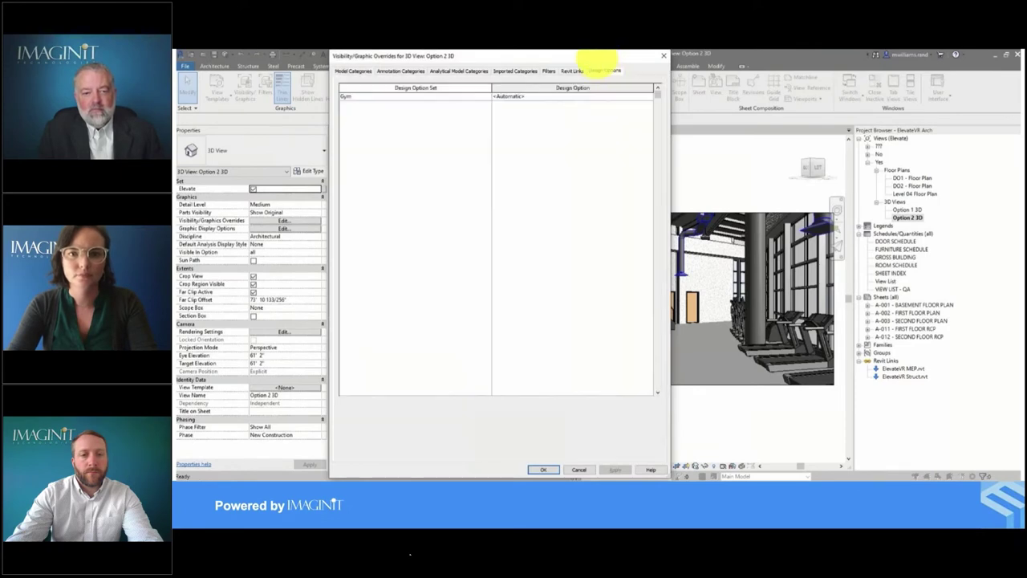
{"action": "left_click_drag", "start_coordinate": [595, 57], "coordinate": [695, 54]}
{"action": "left_click", "coordinate": [819, 104]}
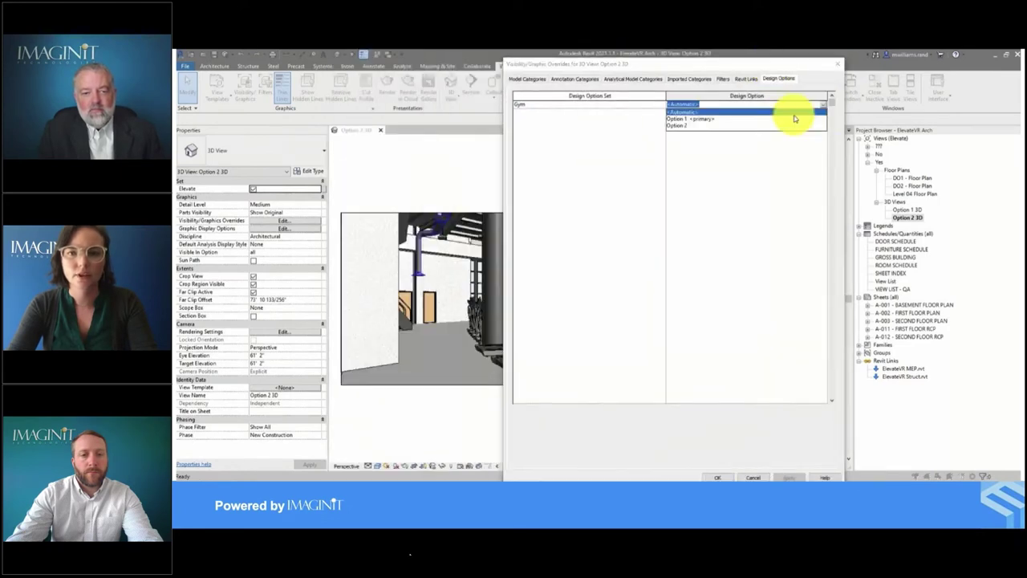
{"action": "left_click", "coordinate": [711, 126]}
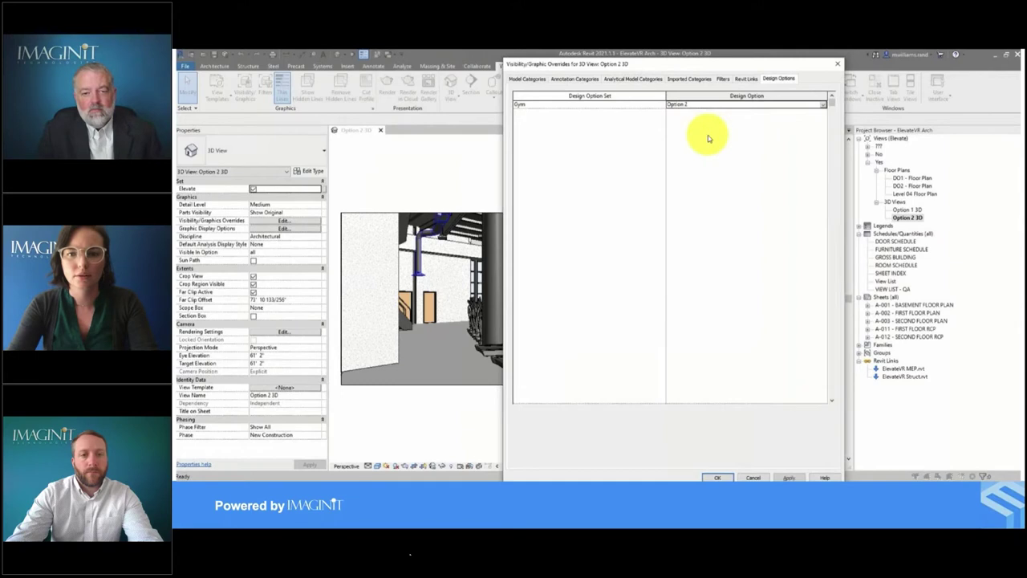
{"action": "left_click", "coordinate": [717, 477]}
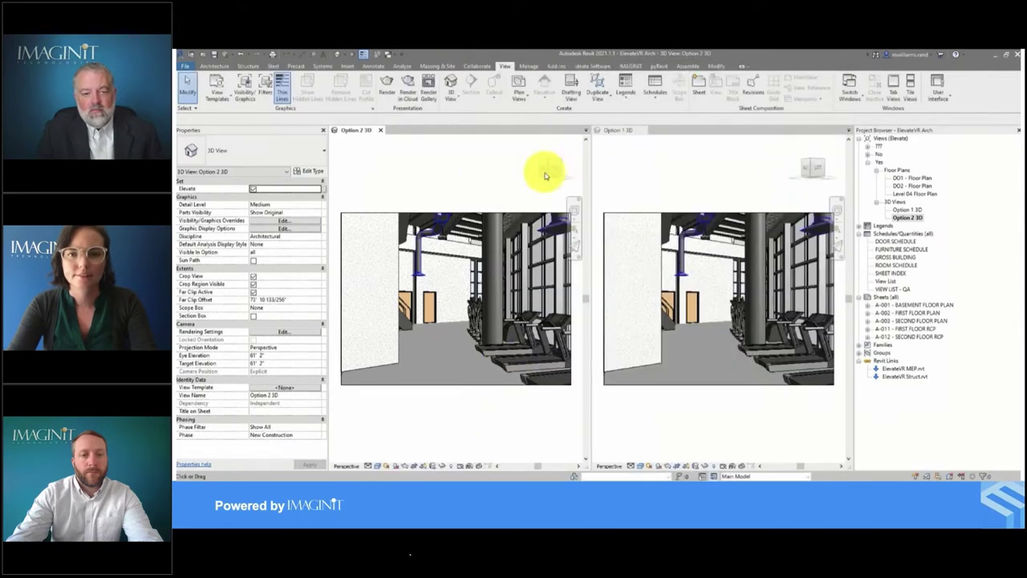
- Set the Gym design option set to Option 1 <primary> in the visibility overrides of the Option 1 3D view
{"action": "left_click", "coordinate": [686, 171]}
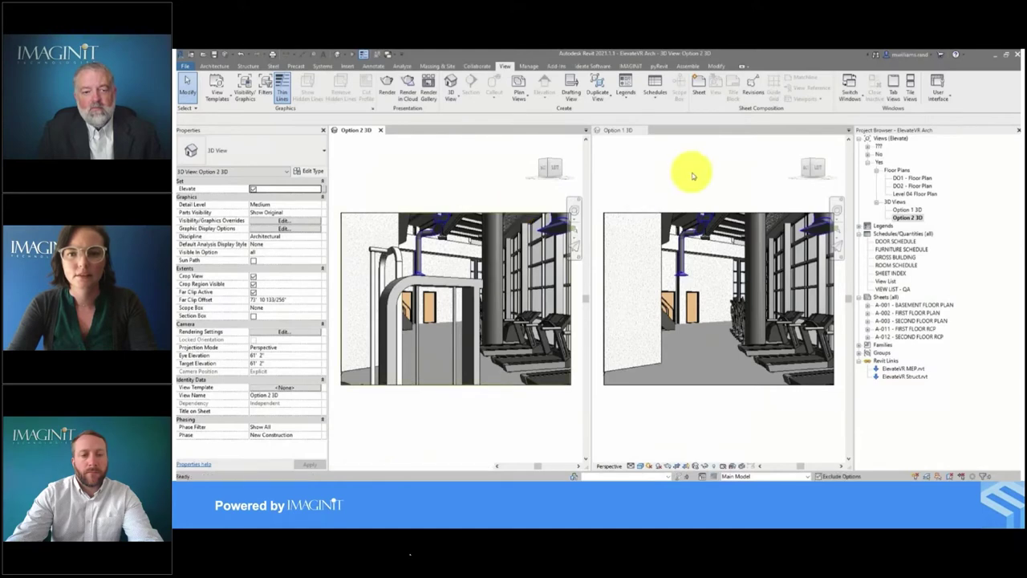
{"action": "key", "text": "v"}
{"action": "key", "text": "g"}
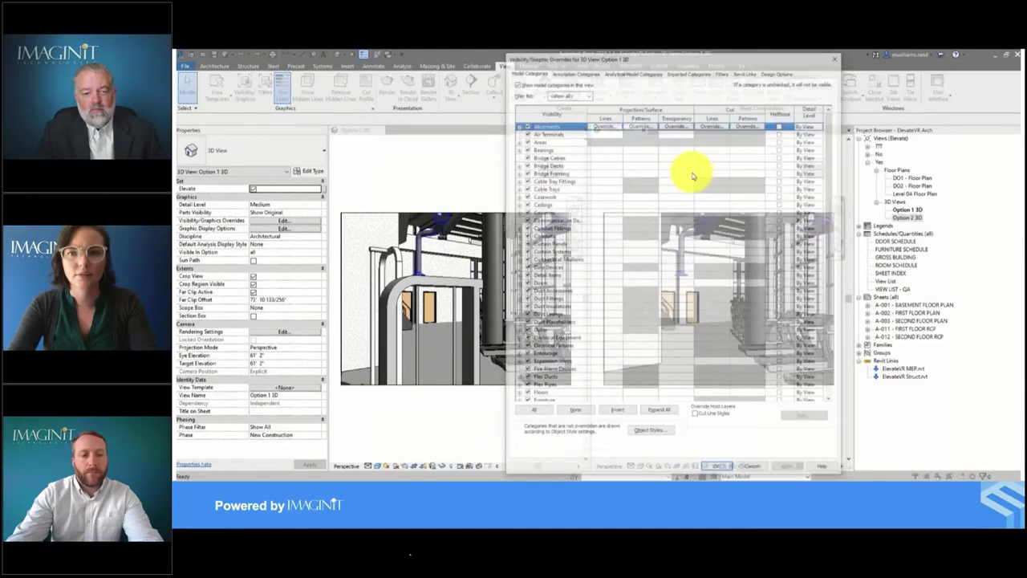
{"action": "left_click", "coordinate": [780, 71]}
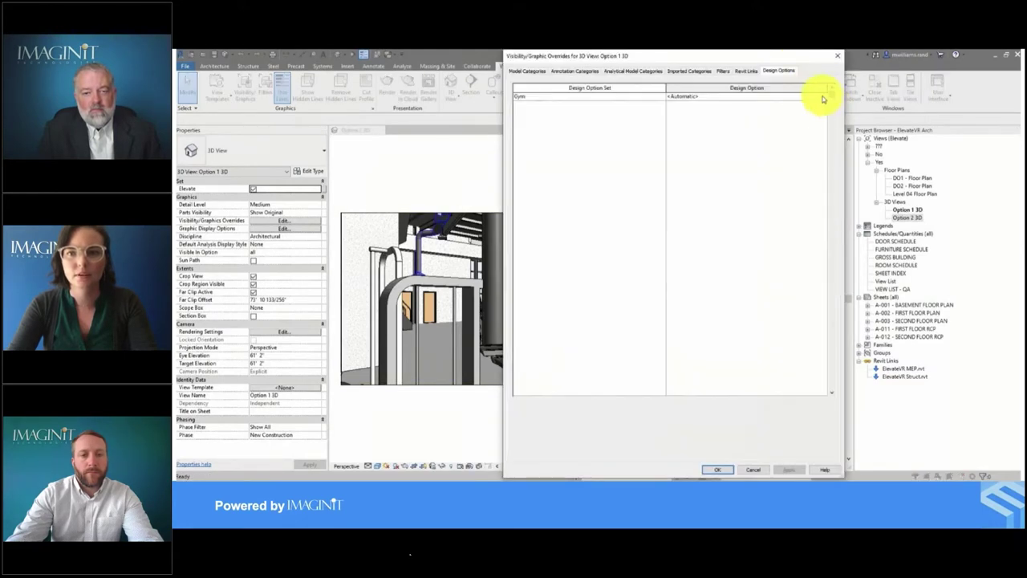
{"action": "left_click", "coordinate": [817, 96]}
{"action": "left_click", "coordinate": [824, 96]}
{"action": "left_click", "coordinate": [759, 110]}
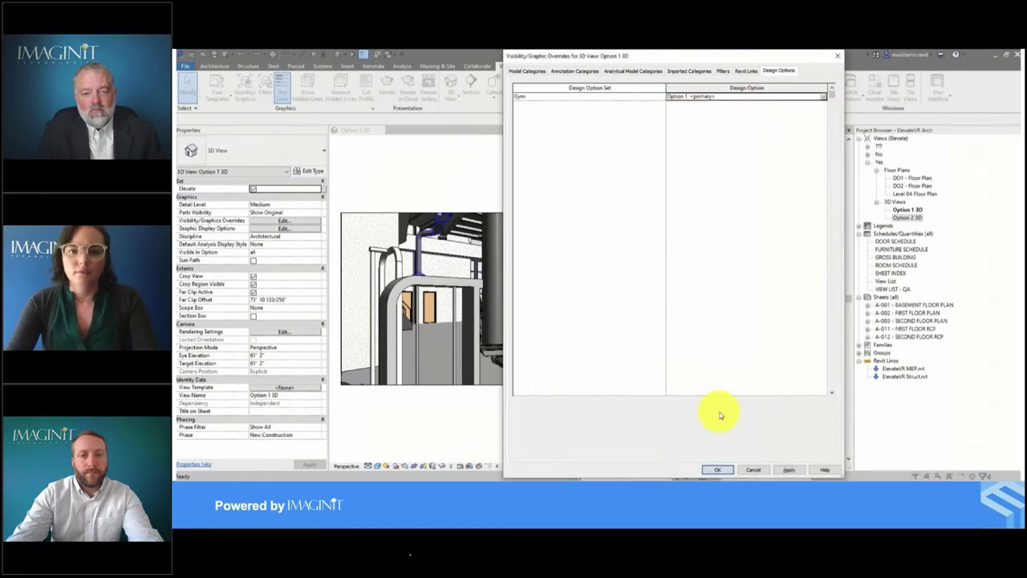
{"action": "left_click", "coordinate": [717, 469]}
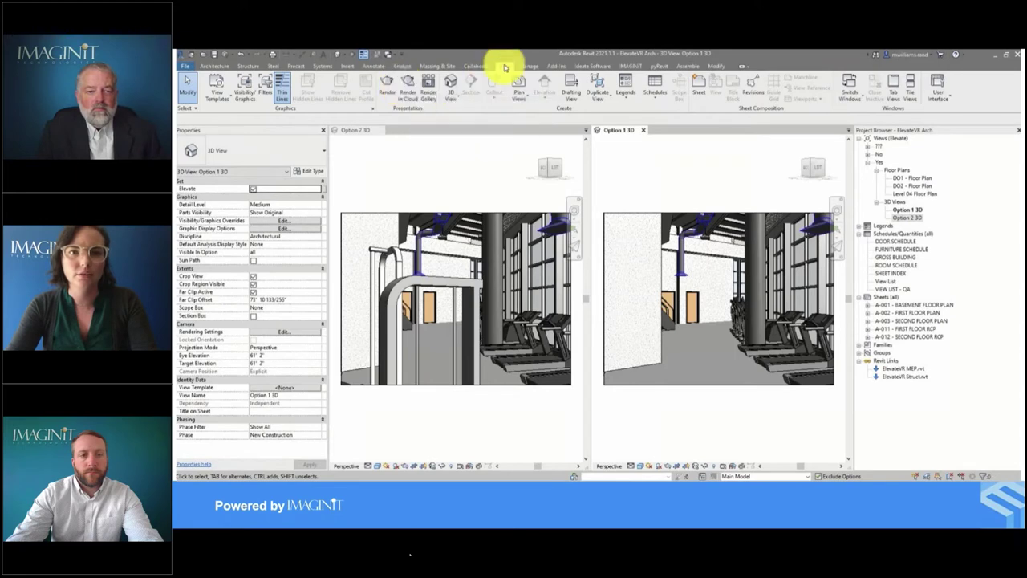
- Start a cloud rendering and select both the Option 1 3D and Option 2 3D views for it
{"action": "left_click", "coordinate": [405, 90]}
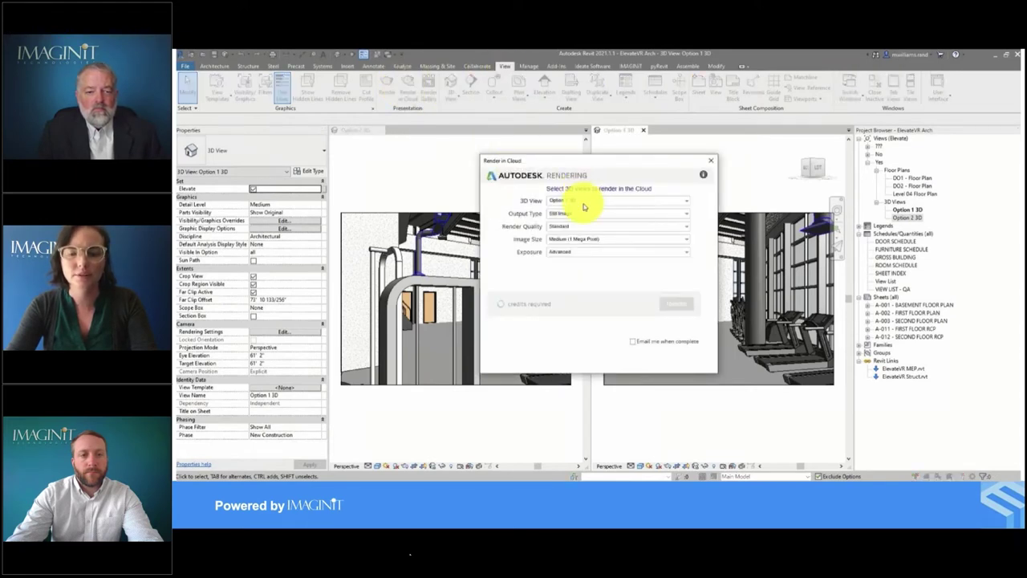
{"action": "left_click", "coordinate": [584, 201]}
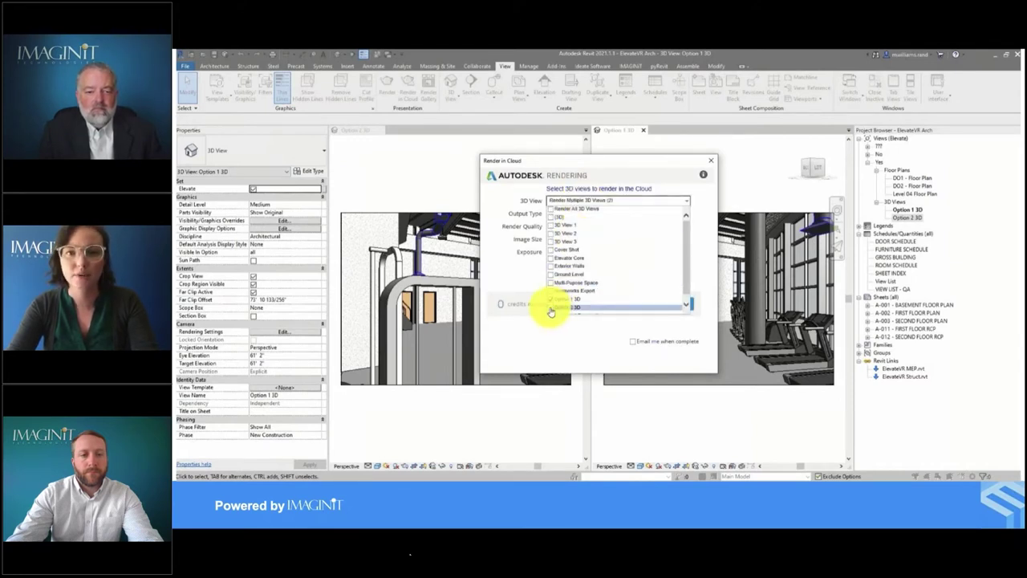
{"action": "left_click", "coordinate": [507, 275]}
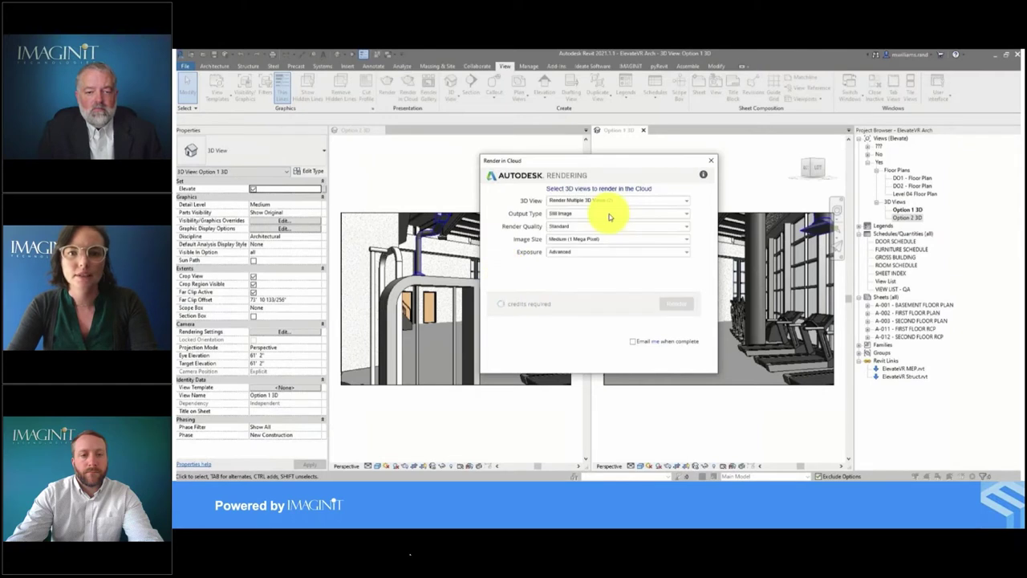
- Set the cloud rendering to Panorama output with Final quality, request an email on completion, and submit it
{"action": "left_click", "coordinate": [586, 214]}
{"action": "left_click", "coordinate": [587, 232]}
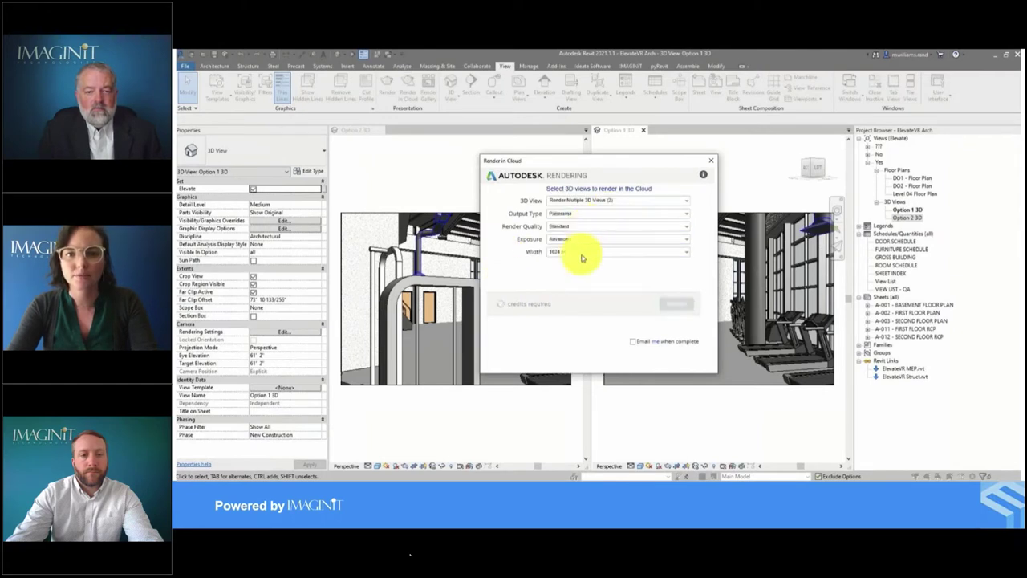
{"action": "left_click", "coordinate": [594, 226]}
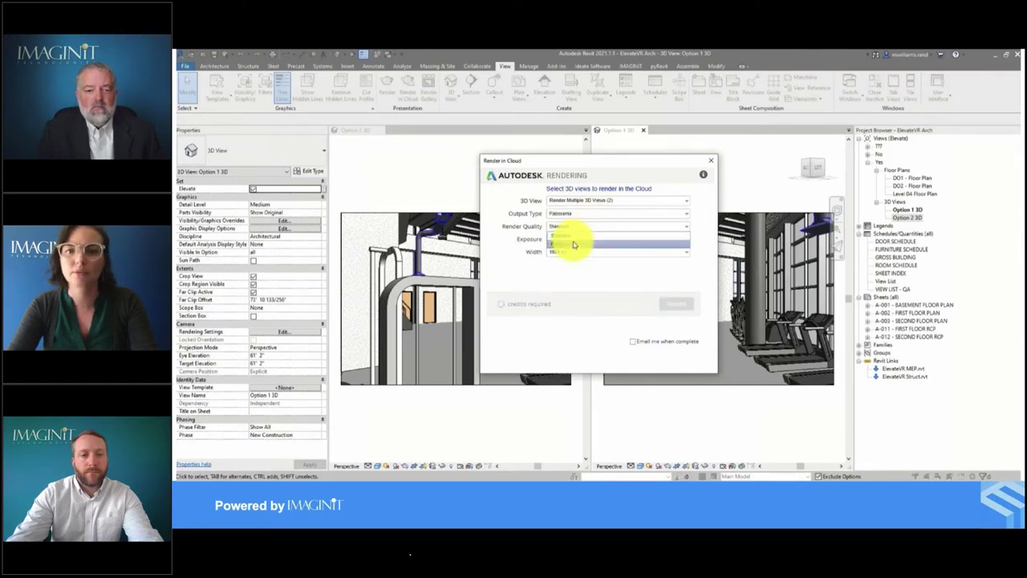
{"action": "left_click", "coordinate": [573, 243]}
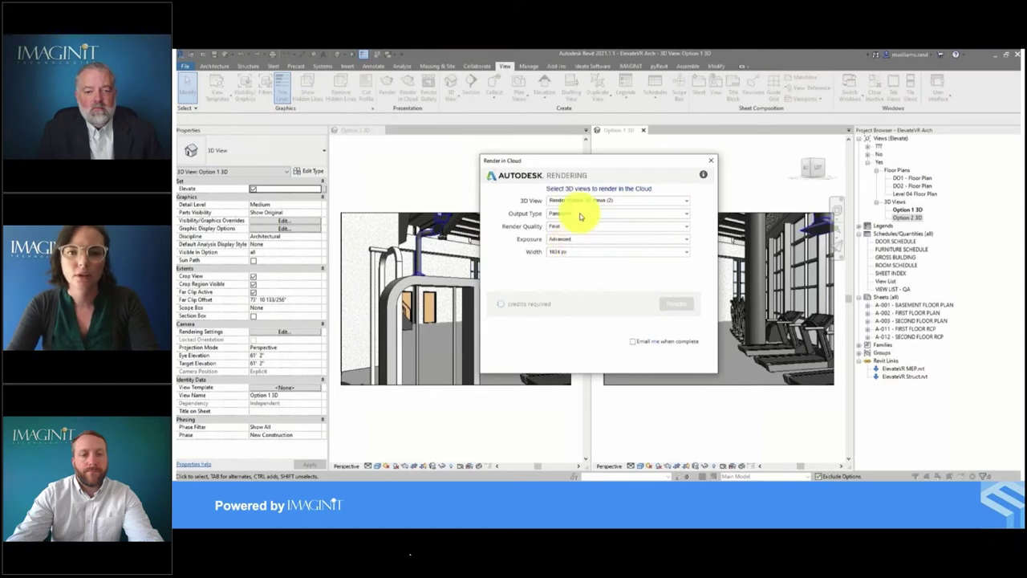
{"action": "left_click", "coordinate": [632, 342]}
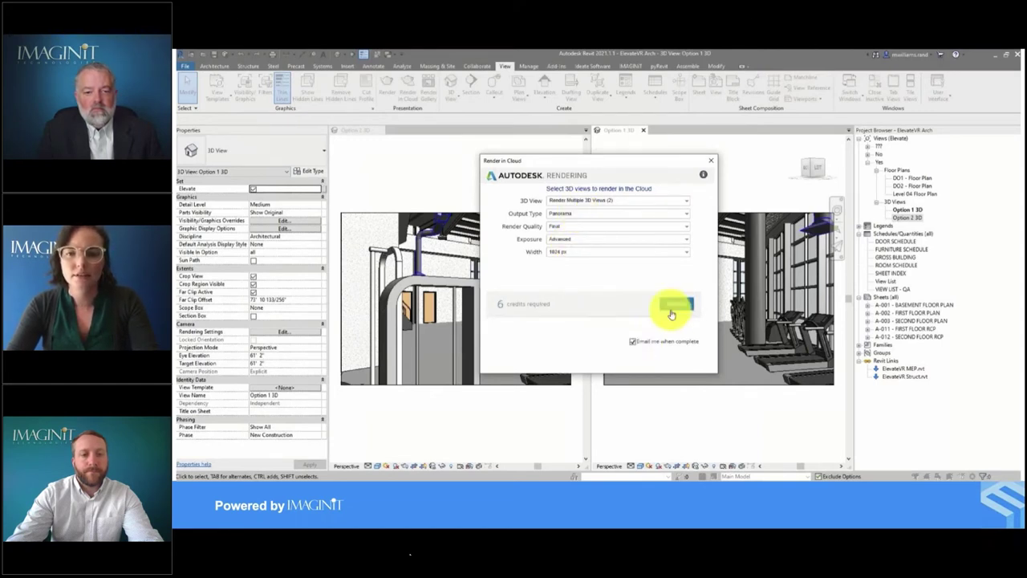
{"action": "left_click", "coordinate": [674, 306]}
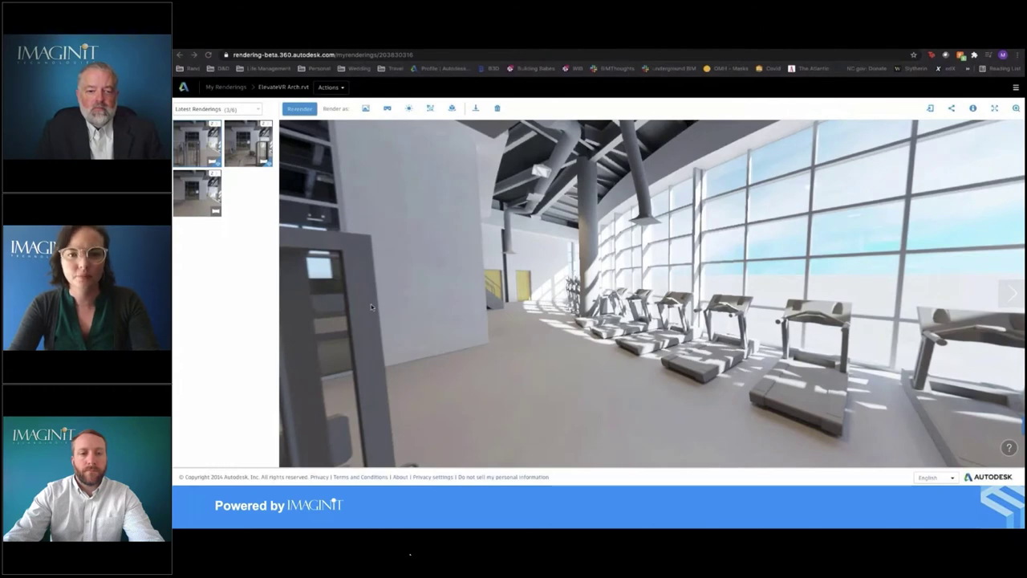
- Look around the gym in the Option 1 3D panorama, from the weight machines to the treadmills along the windows
{"action": "left_click_drag", "start_coordinate": [390, 306], "coordinate": [649, 297]}
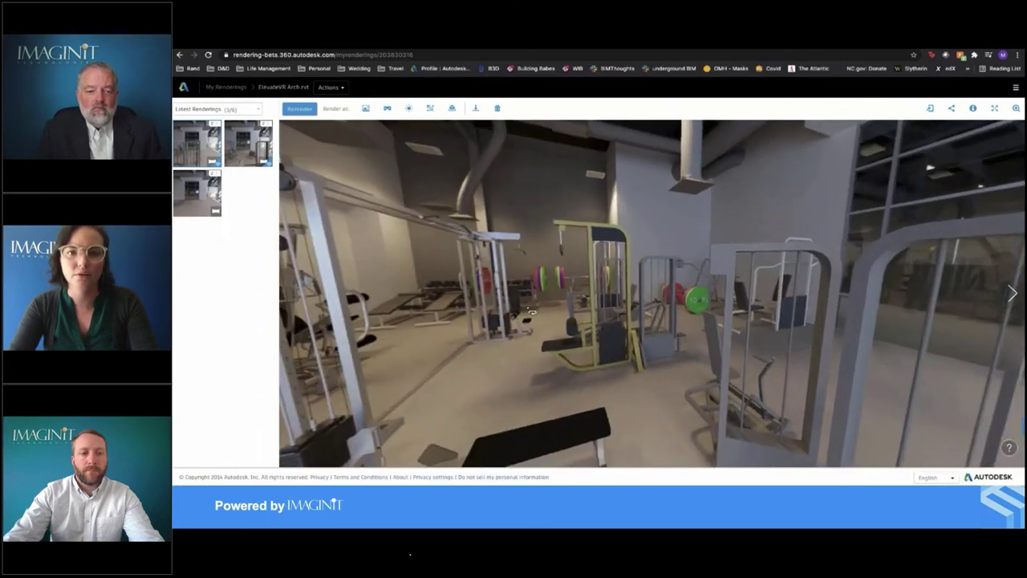
{"action": "left_click_drag", "start_coordinate": [348, 307], "coordinate": [482, 363]}
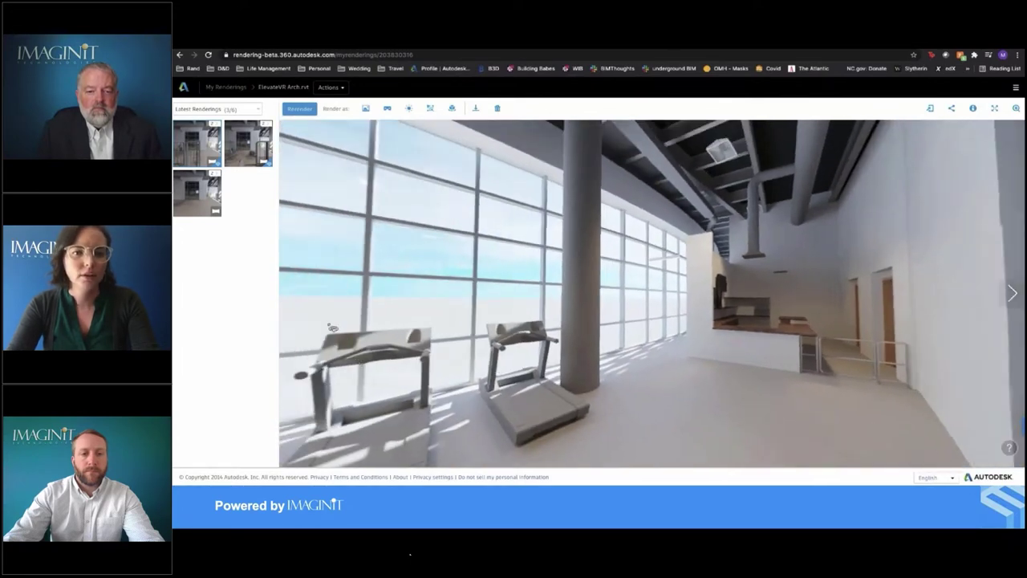
{"action": "left_click_drag", "start_coordinate": [332, 328], "coordinate": [569, 319]}
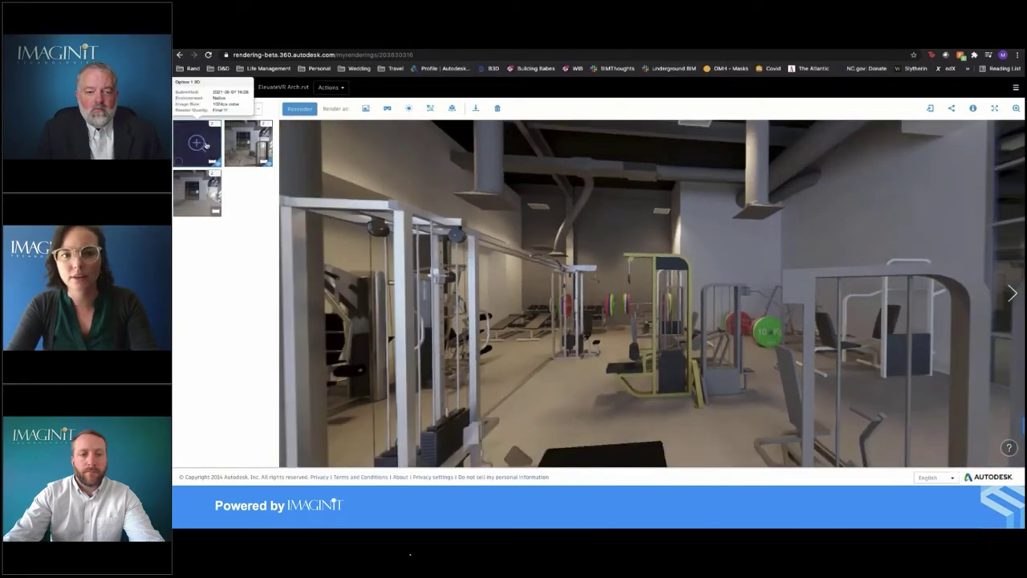
- Open the Option 2 3D panorama and look around its gym equipment layout for comparison with Option 1
{"action": "left_click", "coordinate": [256, 143]}
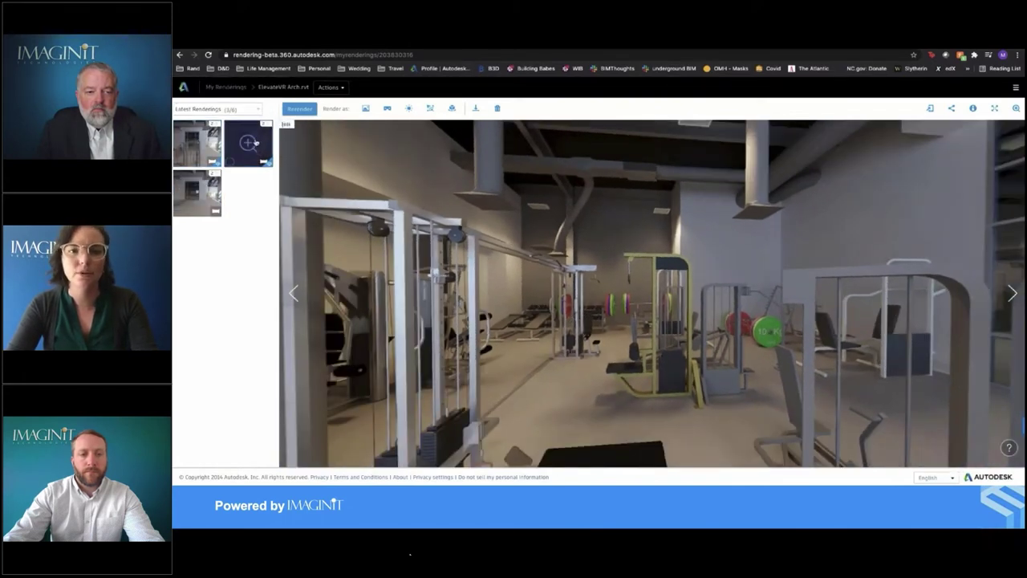
{"action": "left_click", "coordinate": [255, 142]}
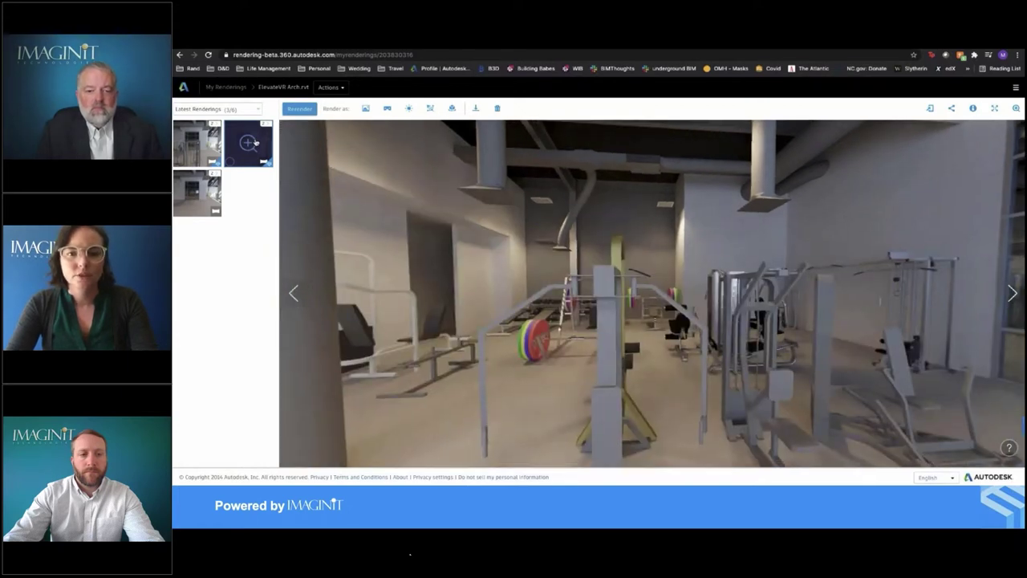
{"action": "left_click_drag", "start_coordinate": [755, 283], "coordinate": [594, 283]}
{"action": "left_click_drag", "start_coordinate": [975, 292], "coordinate": [698, 274]}
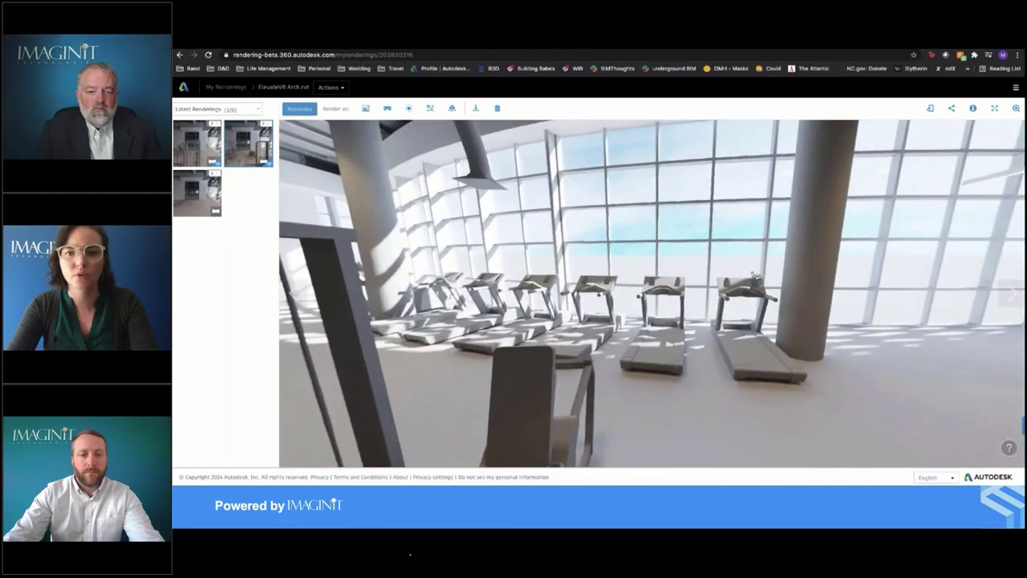
{"action": "left_click_drag", "start_coordinate": [905, 273], "coordinate": [619, 281]}
{"action": "key", "text": "Right"}
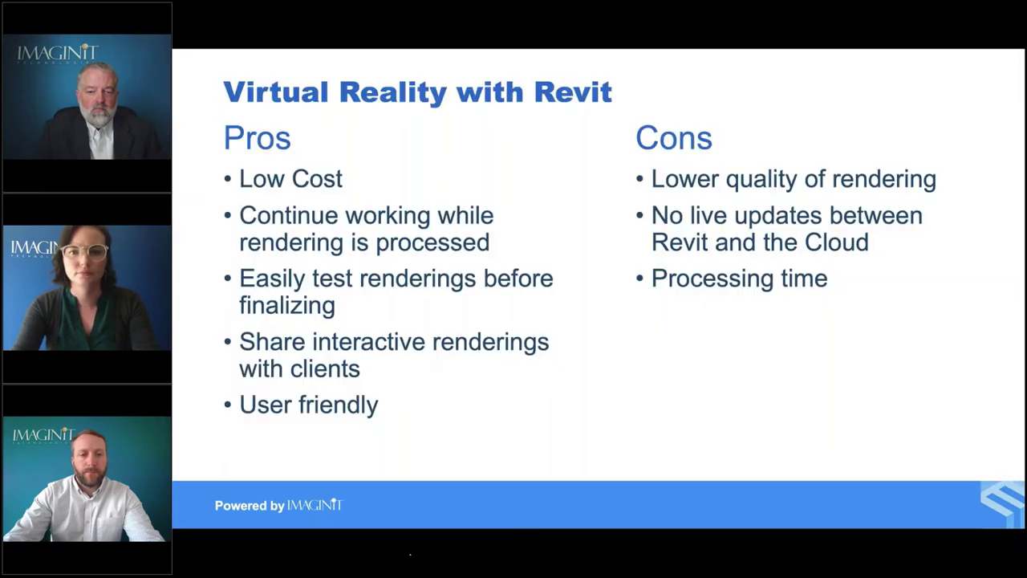
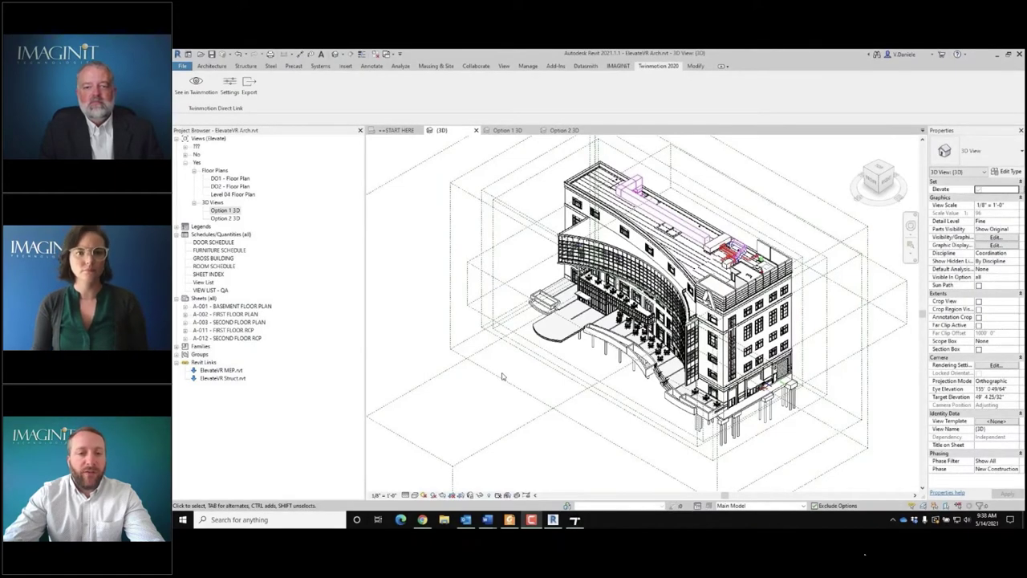
- Switch to Revit, show the DO1 floor plan and the Option 1 3D view, and call up the Twinmotion link settings
{"action": "double_click", "coordinate": [228, 179]}
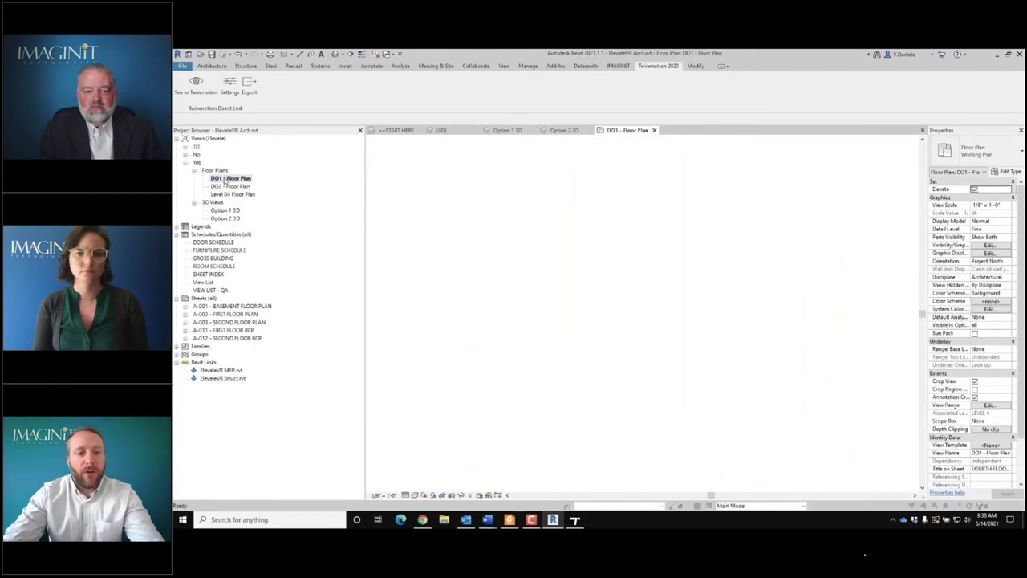
{"action": "left_click", "coordinate": [655, 318]}
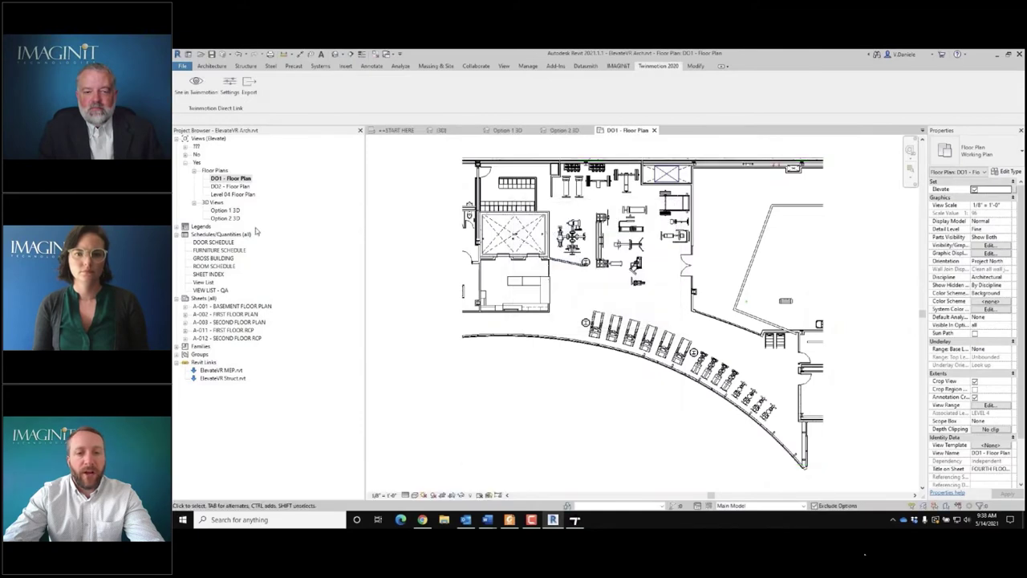
{"action": "double_click", "coordinate": [225, 209]}
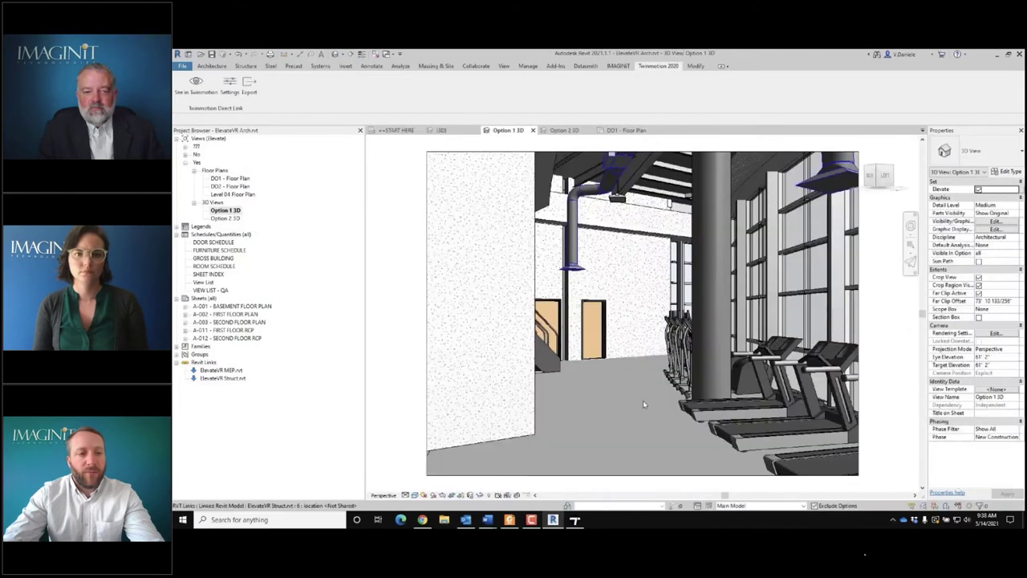
{"action": "left_click", "coordinate": [230, 85]}
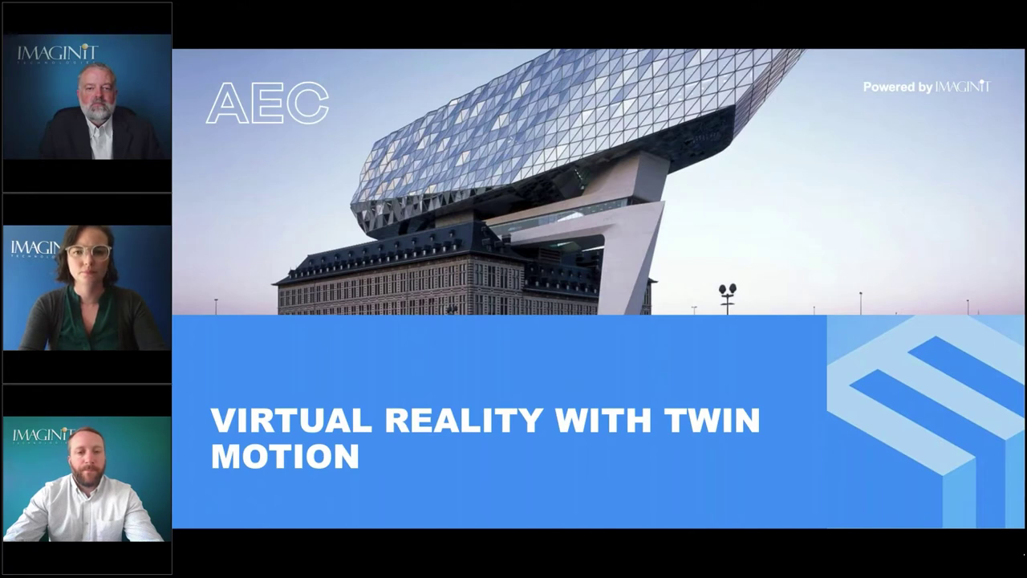
{"action": "key", "text": "Escape"}
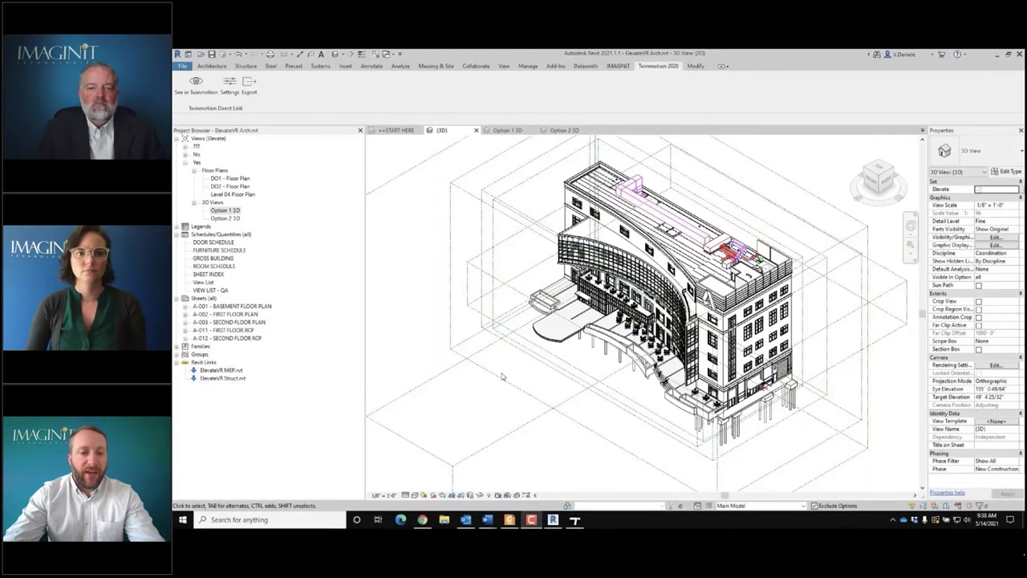
- Open the DO1 floor plan, and make the Option 1 3D perspective the active view
{"action": "double_click", "coordinate": [226, 178]}
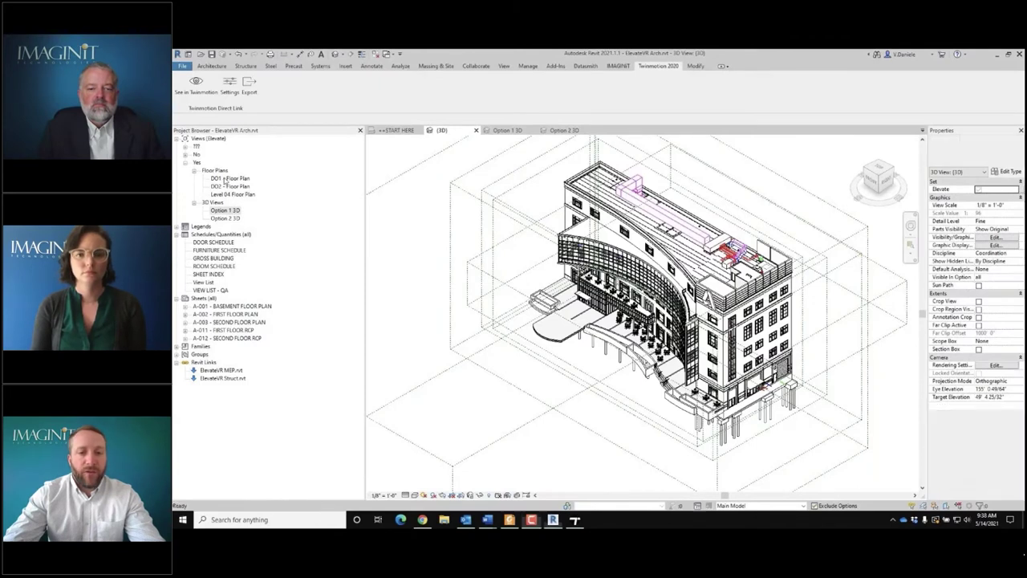
{"action": "left_click", "coordinate": [655, 318]}
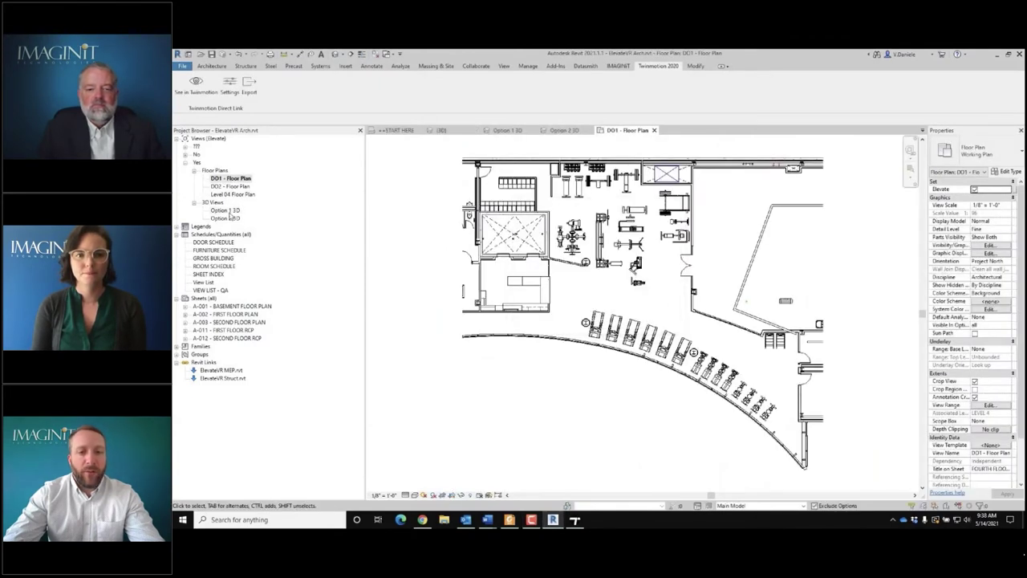
{"action": "double_click", "coordinate": [225, 210]}
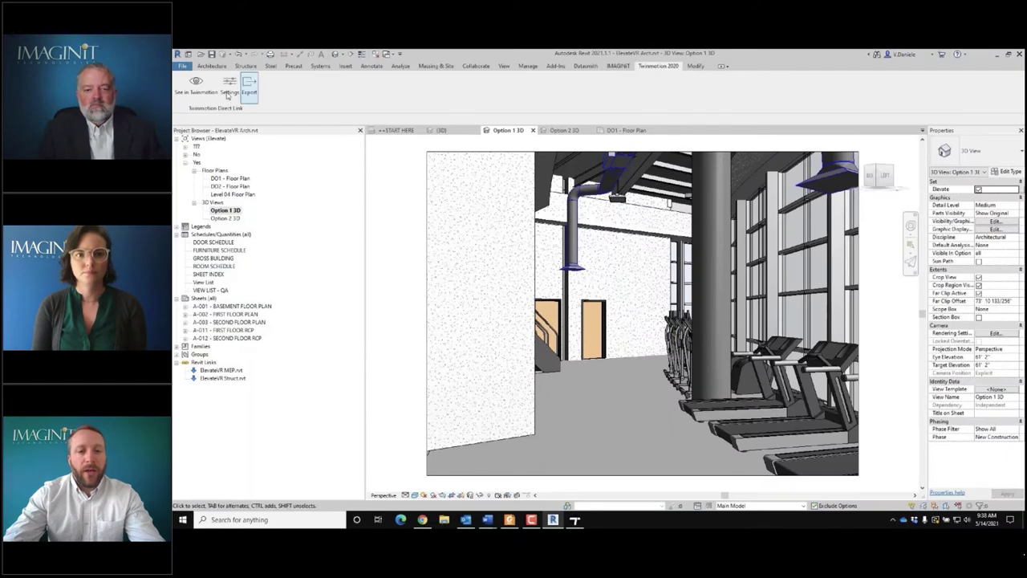
- Review the Twinmotion synchronization settings for merging, substitution, optimization and connection, and close them without changes
{"action": "left_click", "coordinate": [234, 87]}
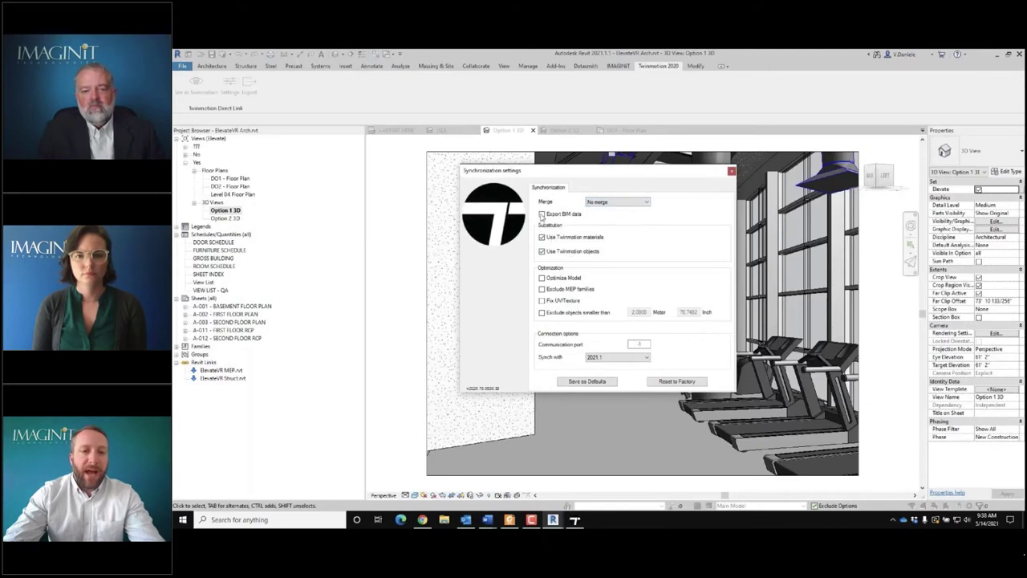
{"action": "key", "text": "ctrl"}
{"action": "key", "text": "ctrl"}
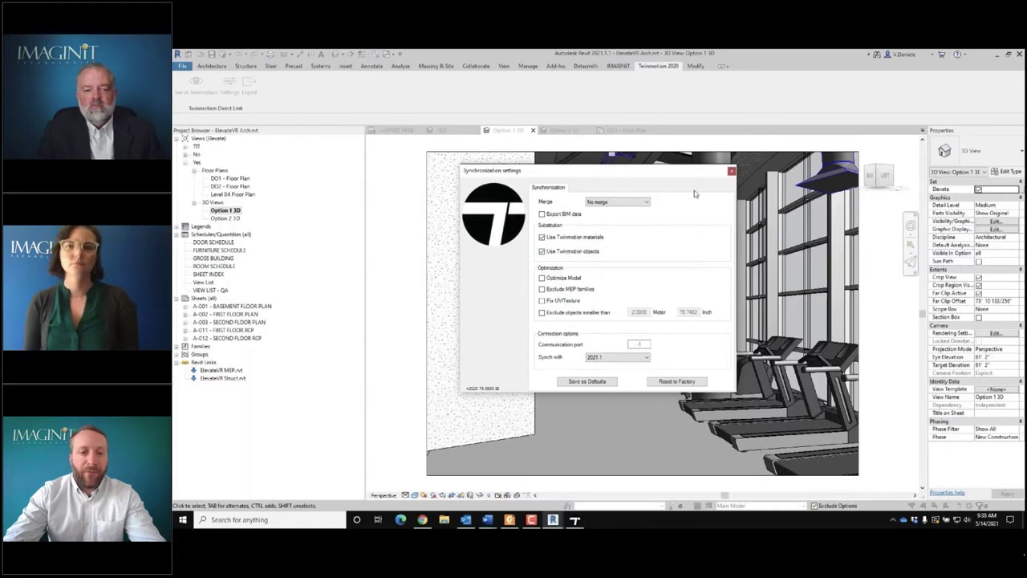
{"action": "left_click", "coordinate": [731, 171]}
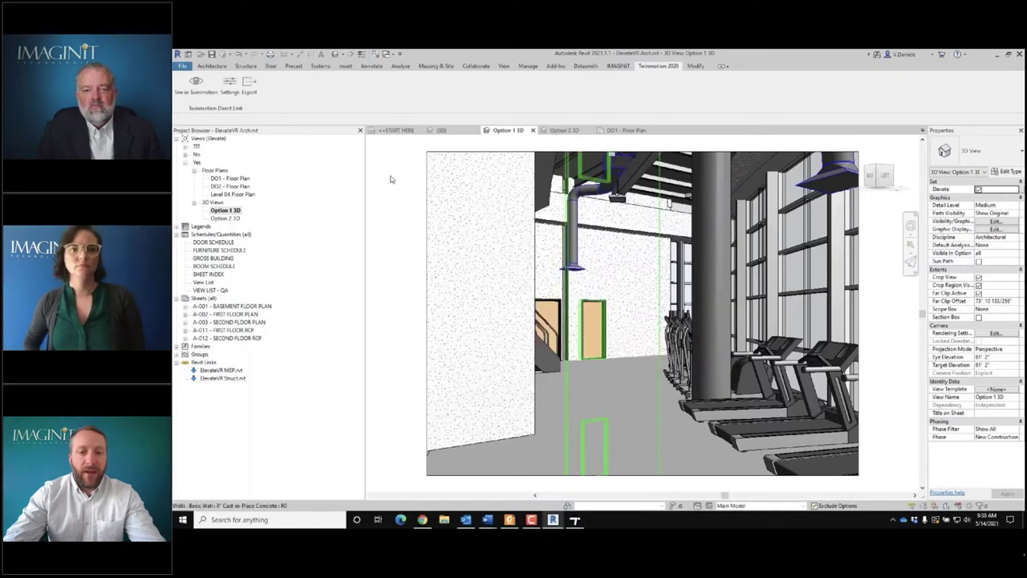
{"action": "key", "text": "ctrl"}
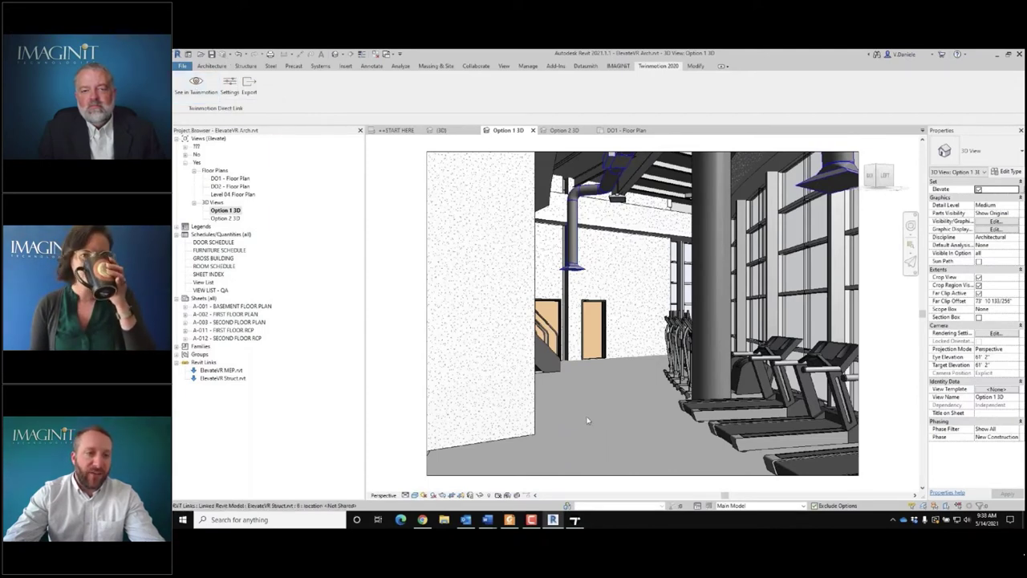
- Switch to Twinmotion and hide the selected 20'-0" column enclosure beside the gym equipment through the scene list
{"action": "left_click", "coordinate": [576, 520]}
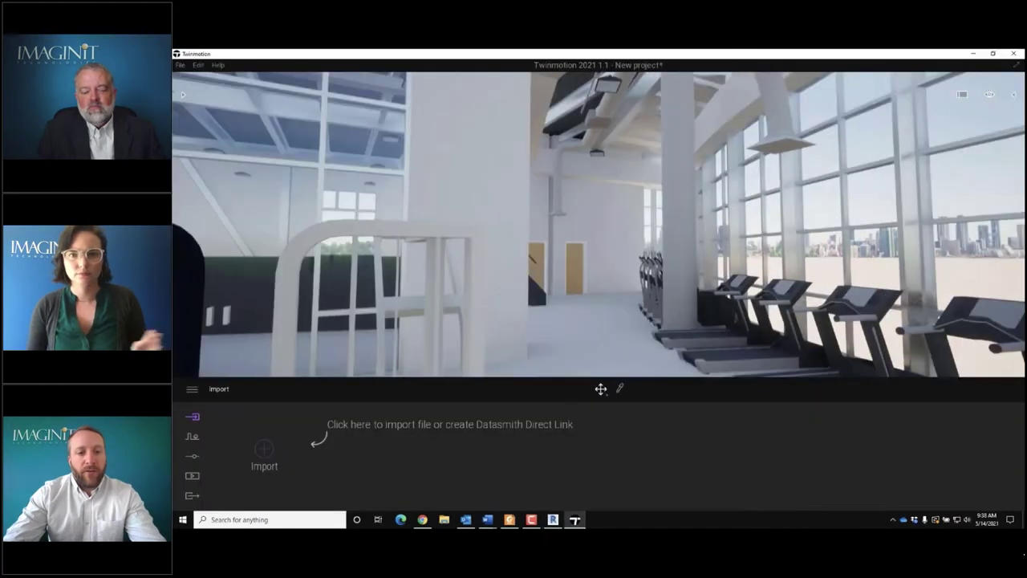
{"action": "right_click_drag", "start_coordinate": [599, 225], "coordinate": [648, 237]}
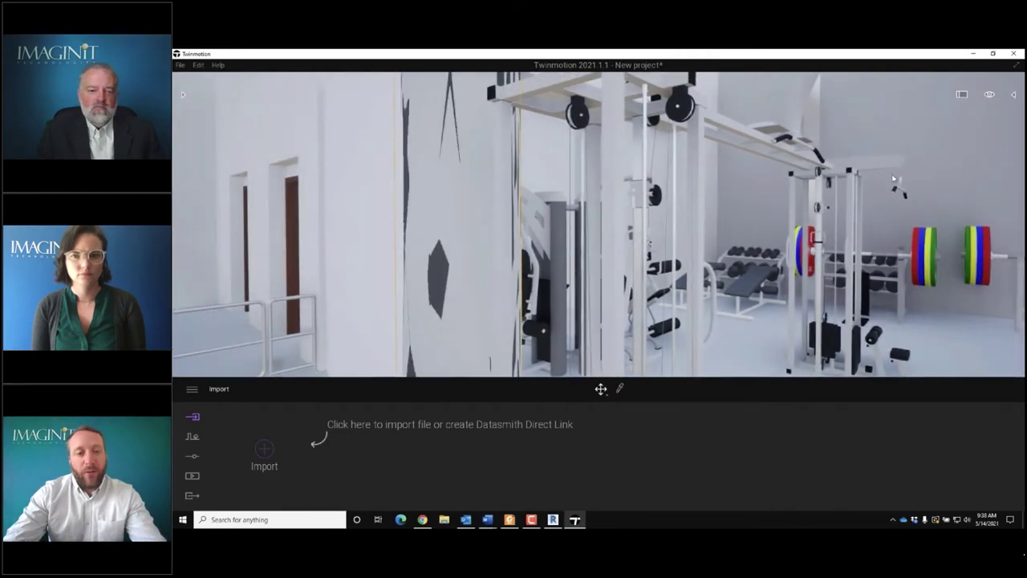
{"action": "left_click", "coordinate": [1013, 94]}
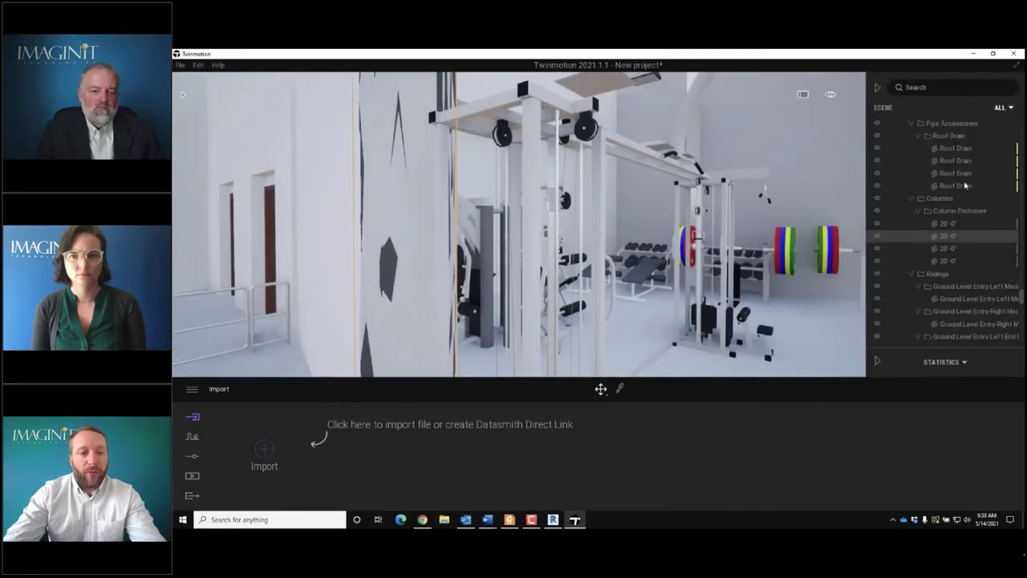
{"action": "left_click", "coordinate": [877, 236]}
{"action": "right_click_drag", "start_coordinate": [626, 277], "coordinate": [536, 365]}
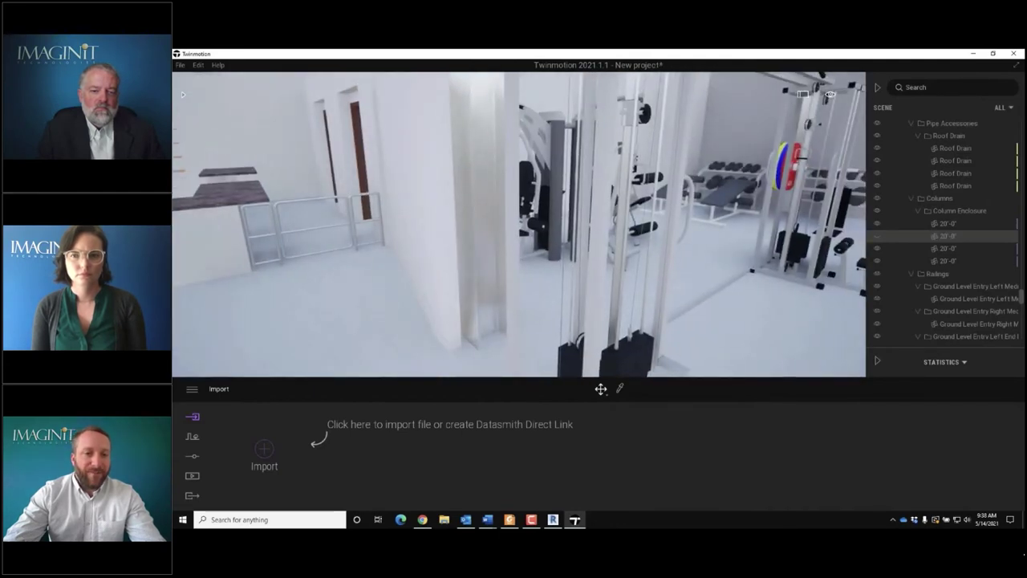
- Sample the Gypsum Wall Board material from the gym wall and try a warm grey color on it
{"action": "right_click_drag", "start_coordinate": [519, 225], "coordinate": [738, 222]}
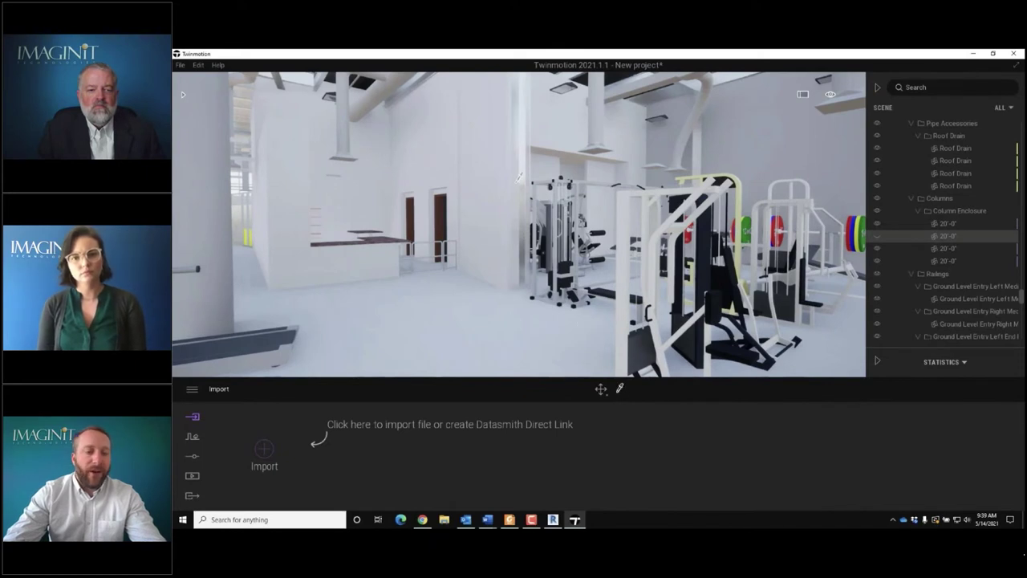
{"action": "left_click", "coordinate": [493, 160]}
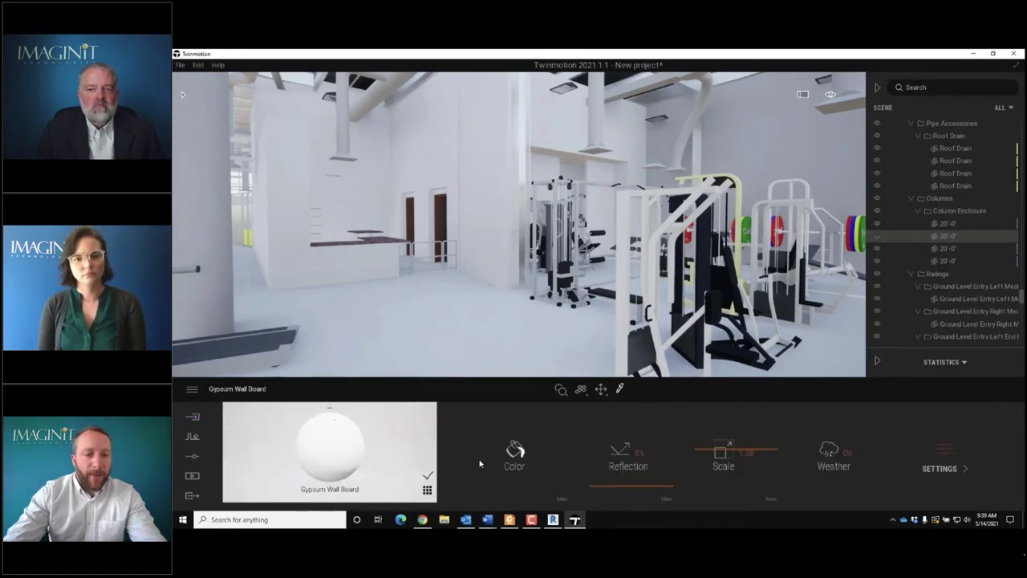
{"action": "left_click", "coordinate": [516, 451]}
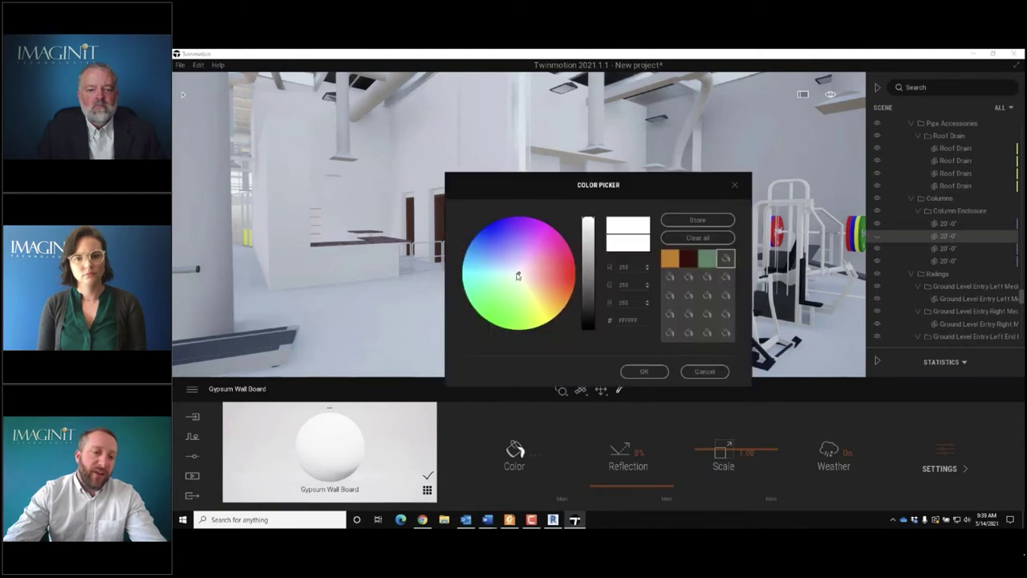
{"action": "left_click", "coordinate": [502, 255]}
{"action": "left_click_drag", "start_coordinate": [503, 255], "coordinate": [521, 278]}
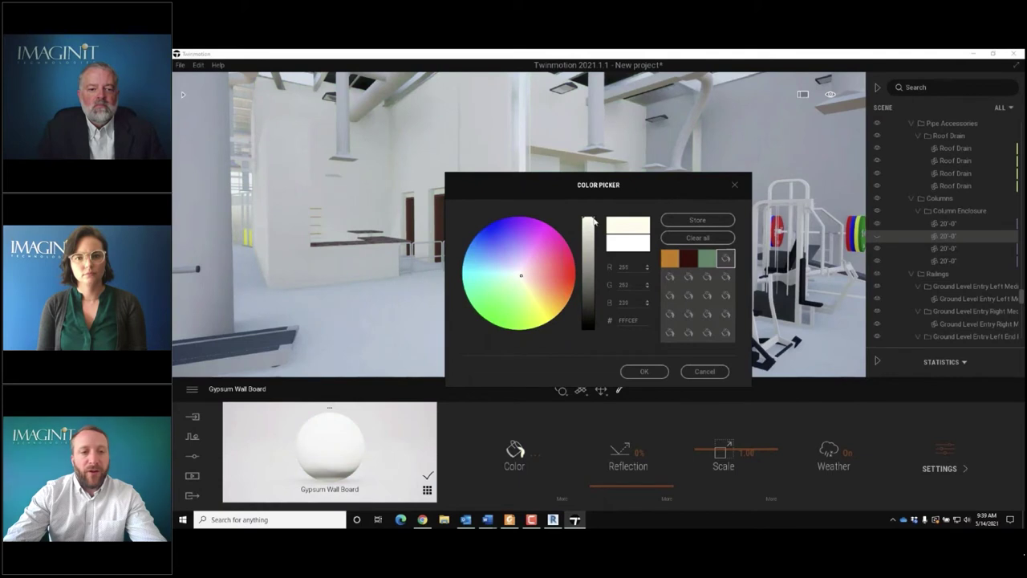
{"action": "left_click_drag", "start_coordinate": [593, 223], "coordinate": [598, 257]}
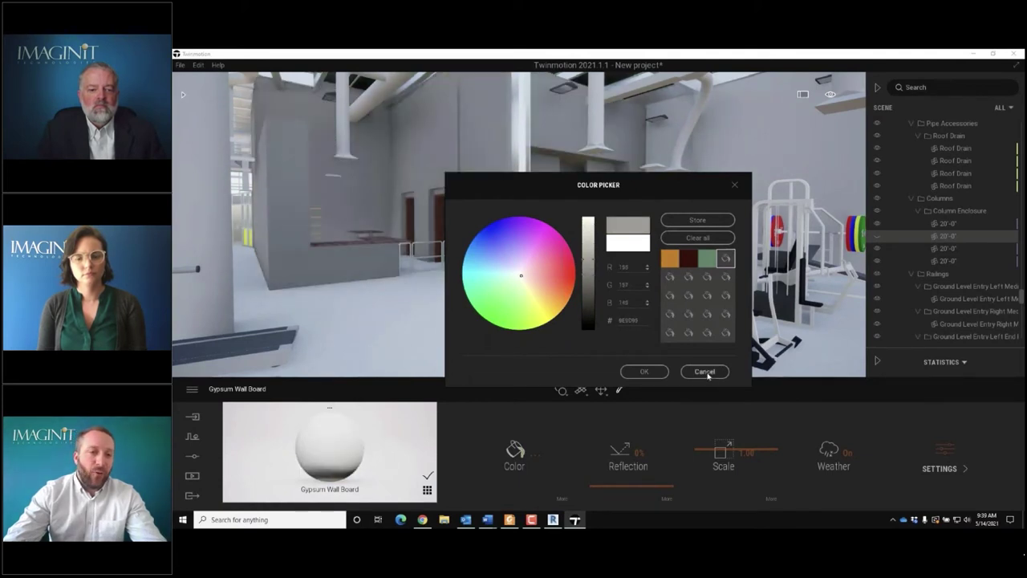
{"action": "left_click", "coordinate": [705, 371]}
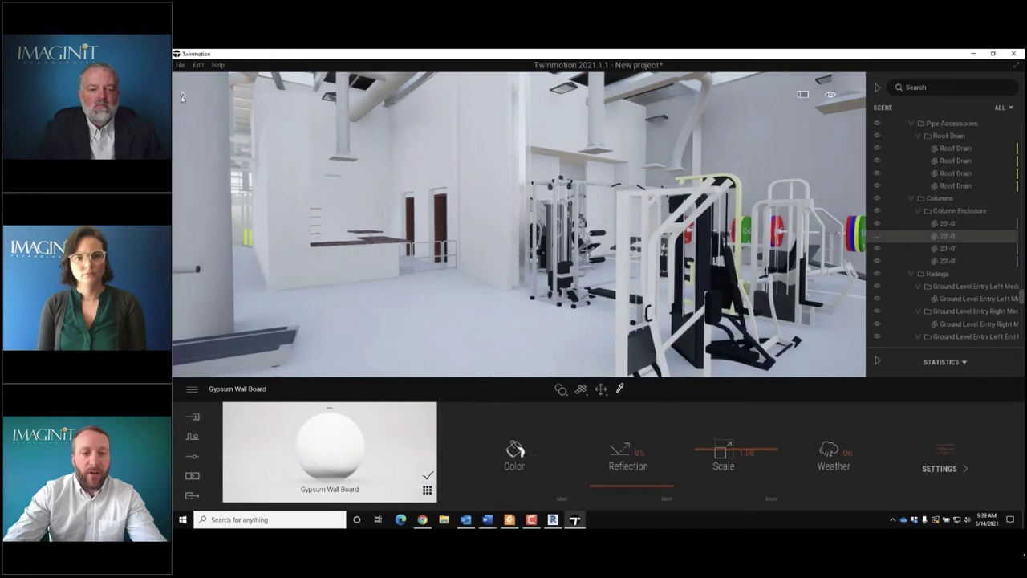
- Apply the Matte painted wall material from the library's wall coverings to the white gym walls
{"action": "left_click", "coordinate": [182, 96]}
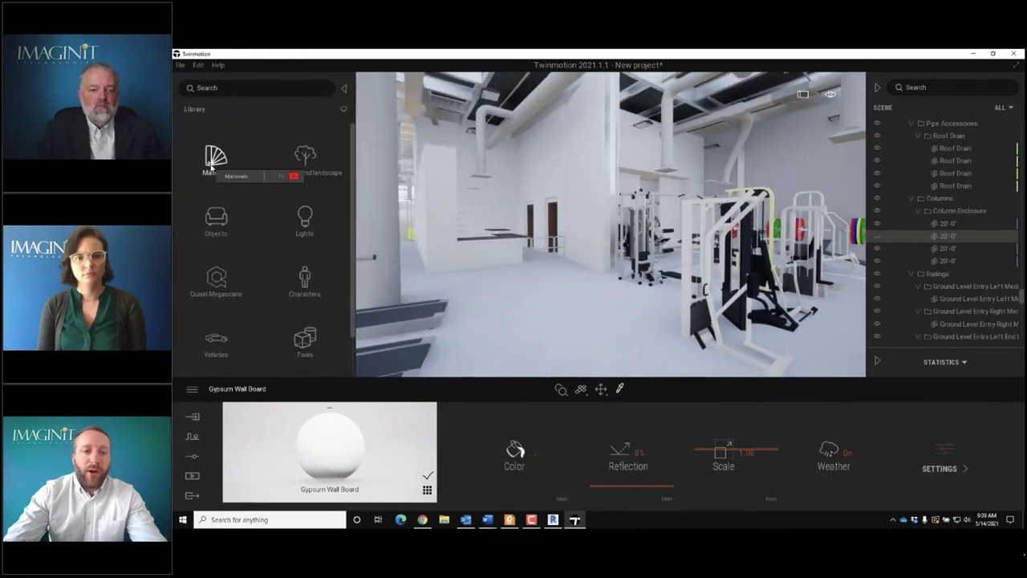
{"action": "left_click", "coordinate": [213, 161]}
{"action": "scroll", "coordinate": [273, 216], "scroll_direction": "down", "scroll_amount": 1}
{"action": "scroll", "coordinate": [272, 214], "scroll_direction": "down", "scroll_amount": 1}
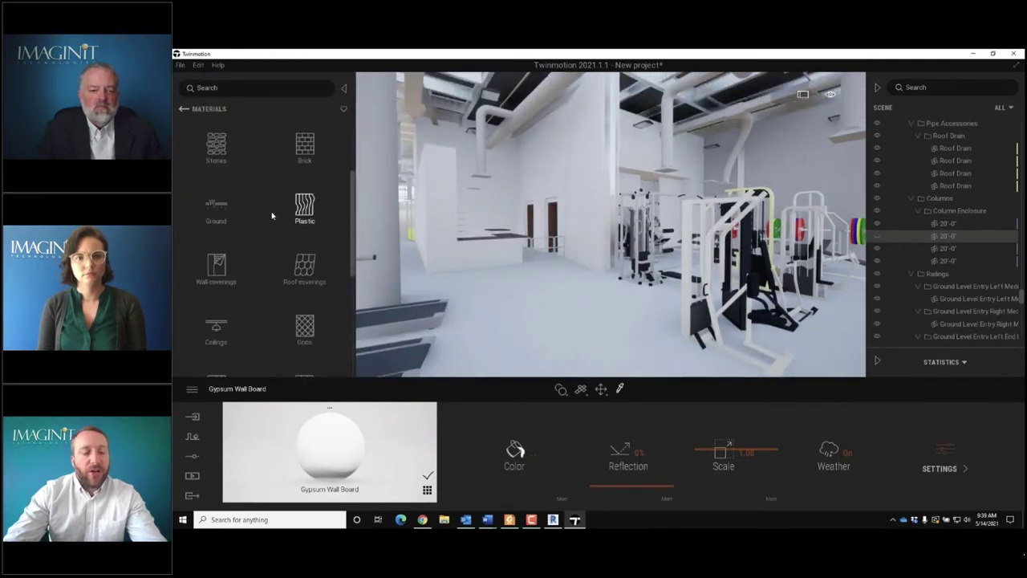
{"action": "left_click", "coordinate": [213, 233]}
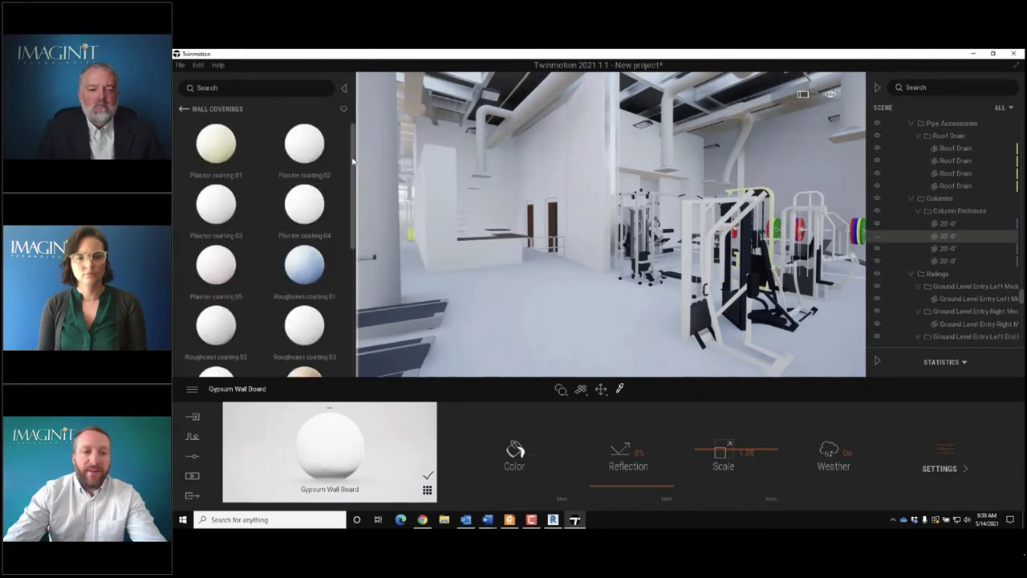
{"action": "left_click_drag", "start_coordinate": [355, 161], "coordinate": [350, 289]}
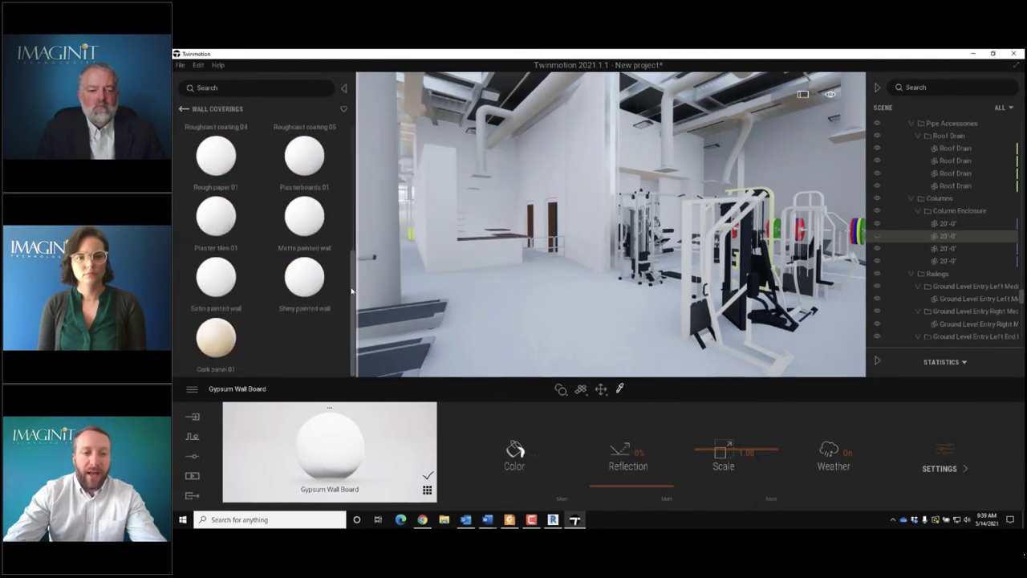
{"action": "mouse_move", "coordinate": [309, 226]}
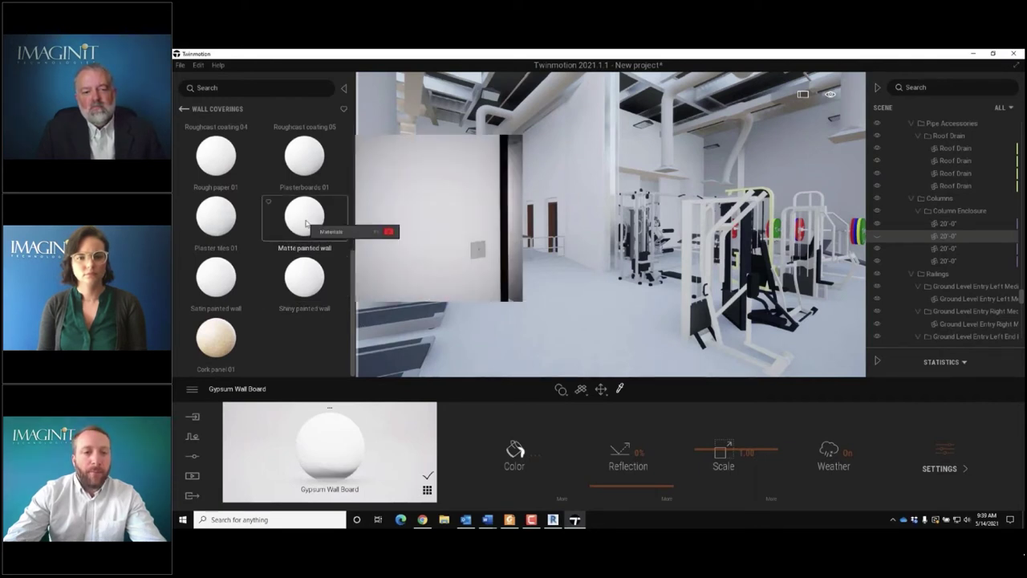
{"action": "left_click", "coordinate": [585, 180]}
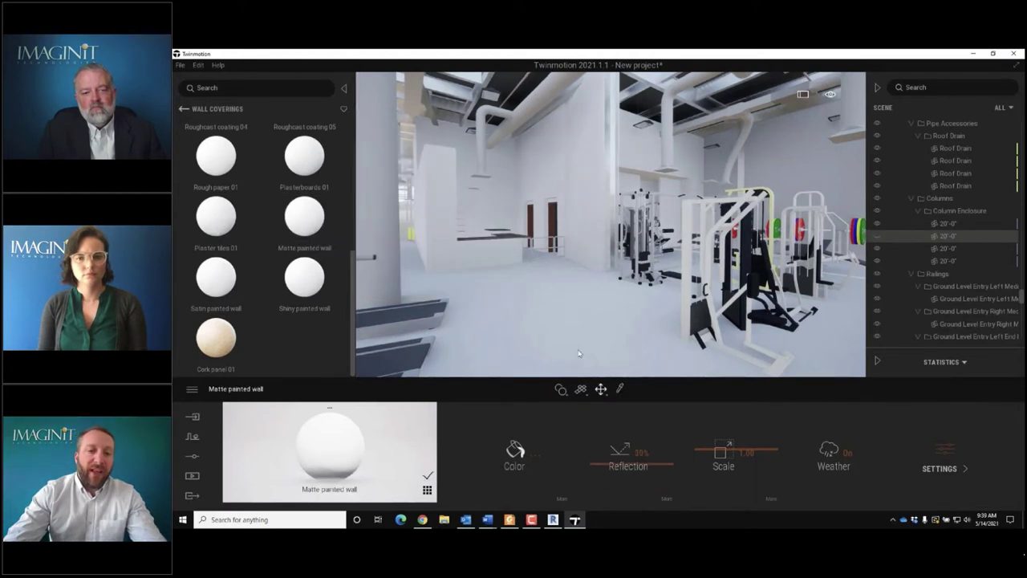
{"action": "left_click", "coordinate": [518, 451]}
{"action": "mouse_move", "coordinate": [504, 277]}
{"action": "left_mouse_down"}
{"action": "mouse_move", "coordinate": [491, 293]}
{"action": "mouse_move", "coordinate": [503, 260]}
{"action": "mouse_move", "coordinate": [493, 275]}
{"action": "left_mouse_up"}
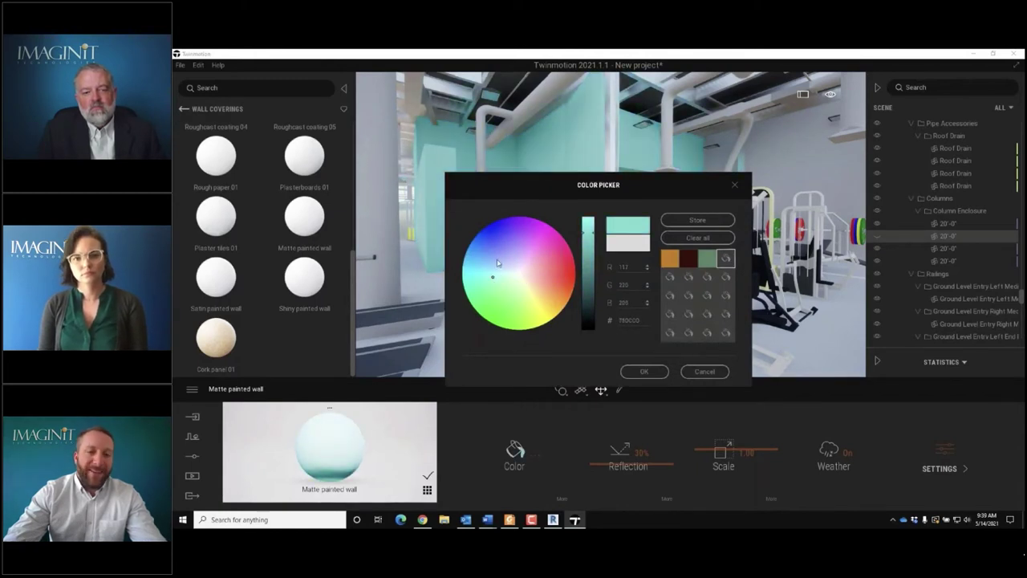
{"action": "left_click_drag", "start_coordinate": [512, 190], "coordinate": [699, 135]}
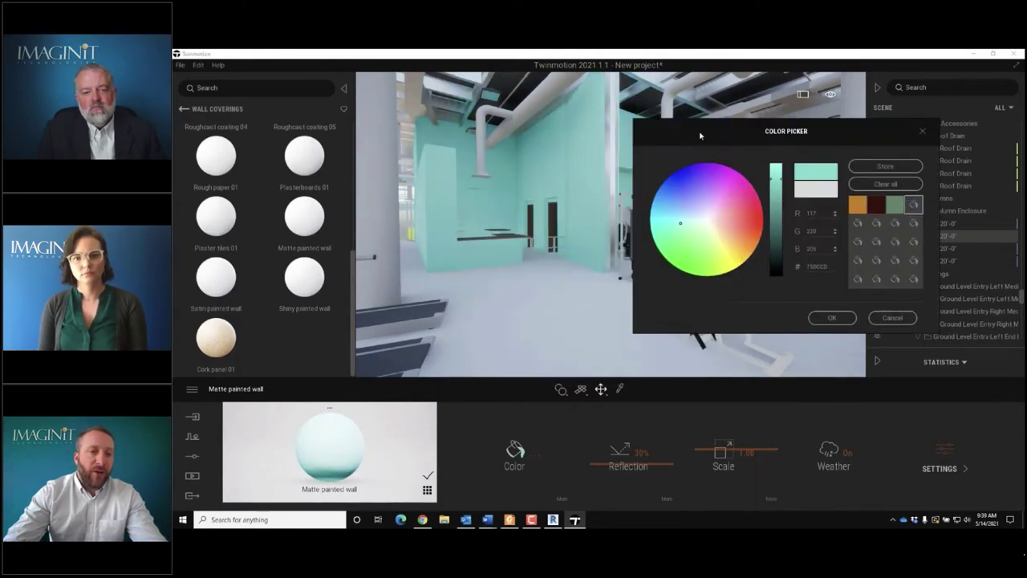
{"action": "left_click", "coordinate": [892, 317]}
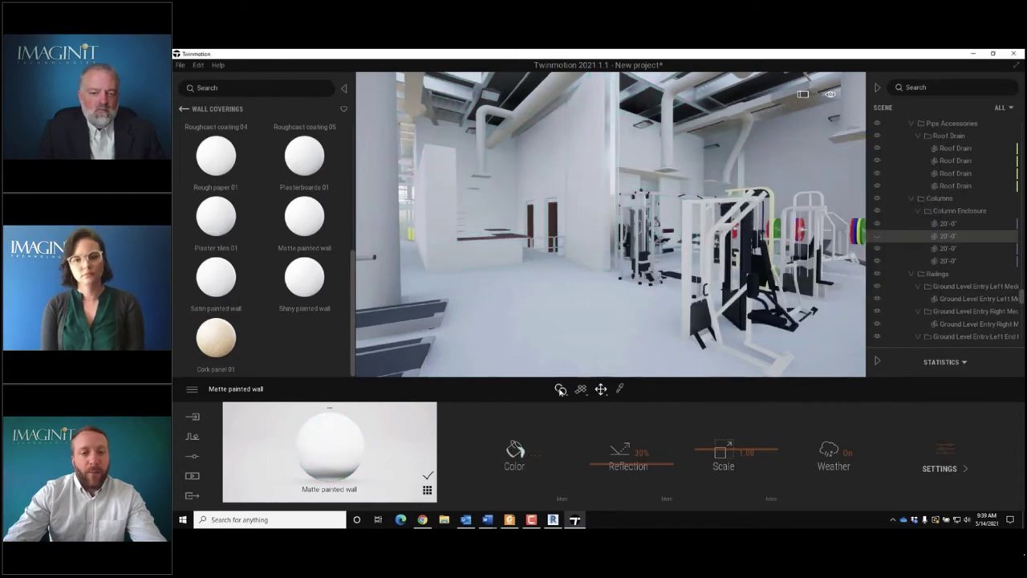
- Limit material application to a single object and apply Satin painted wall to the gym wall beside the equipment
{"action": "left_click", "coordinate": [560, 389]}
{"action": "left_click", "coordinate": [550, 366]}
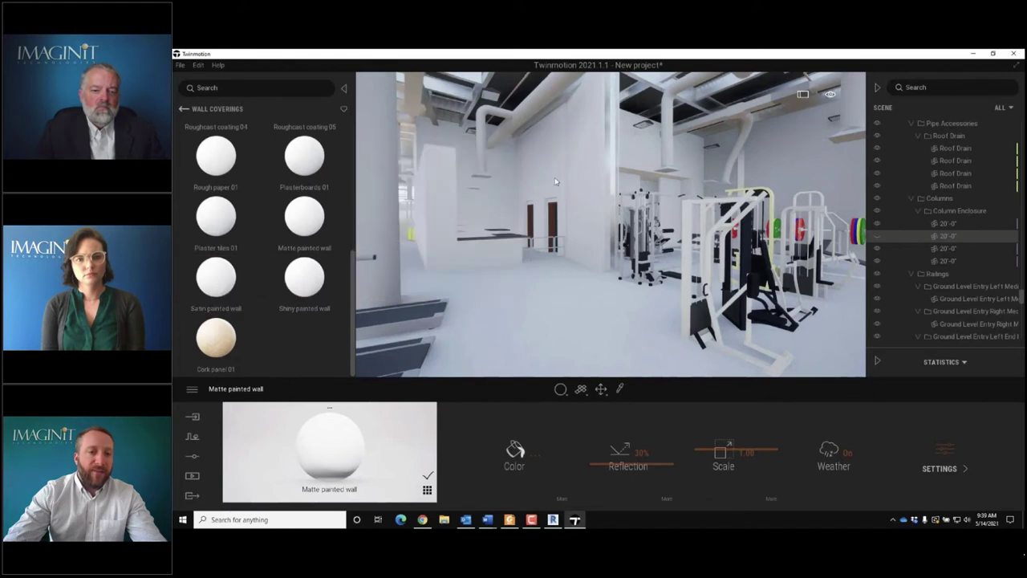
{"action": "left_click", "coordinate": [591, 171]}
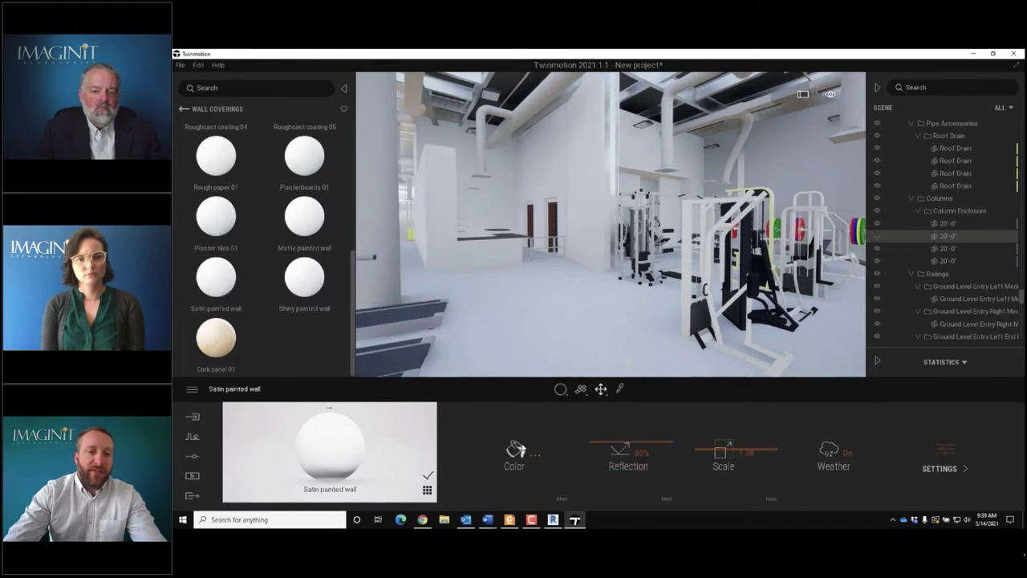
- Color the Satin painted wall material a muted dark blue
{"action": "left_click", "coordinate": [515, 451]}
{"action": "left_click_drag", "start_coordinate": [562, 188], "coordinate": [763, 130]}
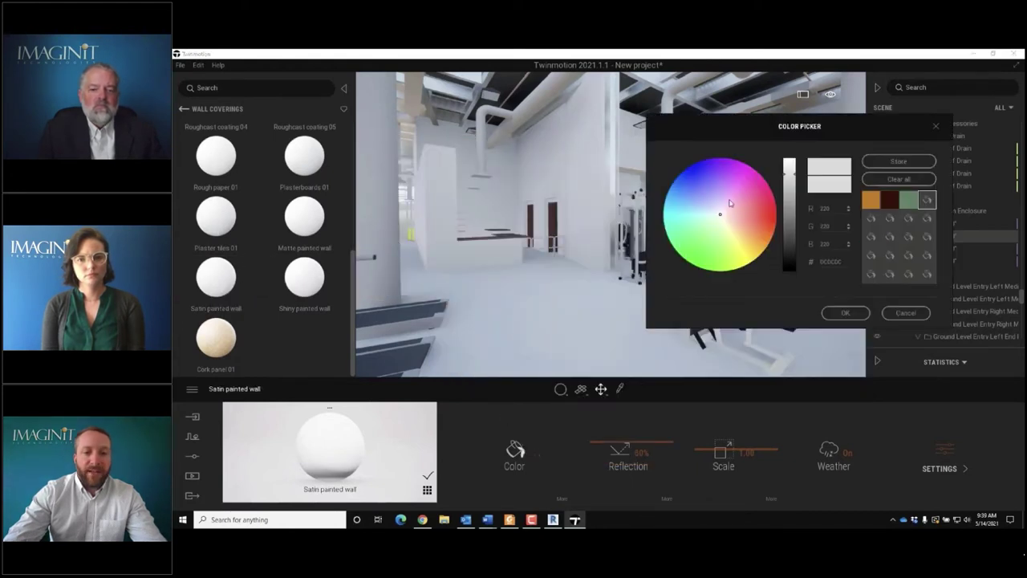
{"action": "left_click_drag", "start_coordinate": [717, 214], "coordinate": [695, 203]}
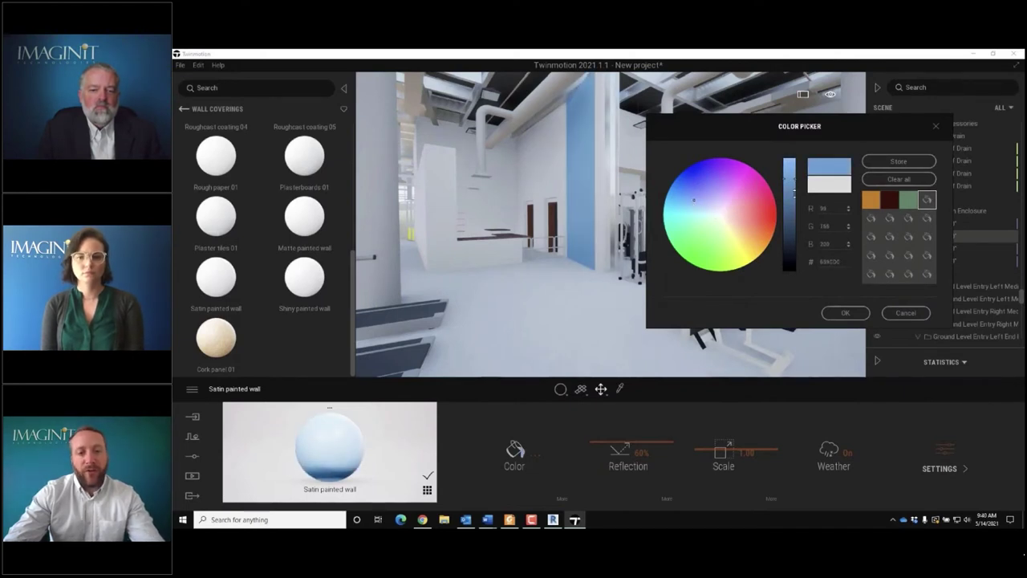
{"action": "left_click_drag", "start_coordinate": [794, 175], "coordinate": [795, 208]}
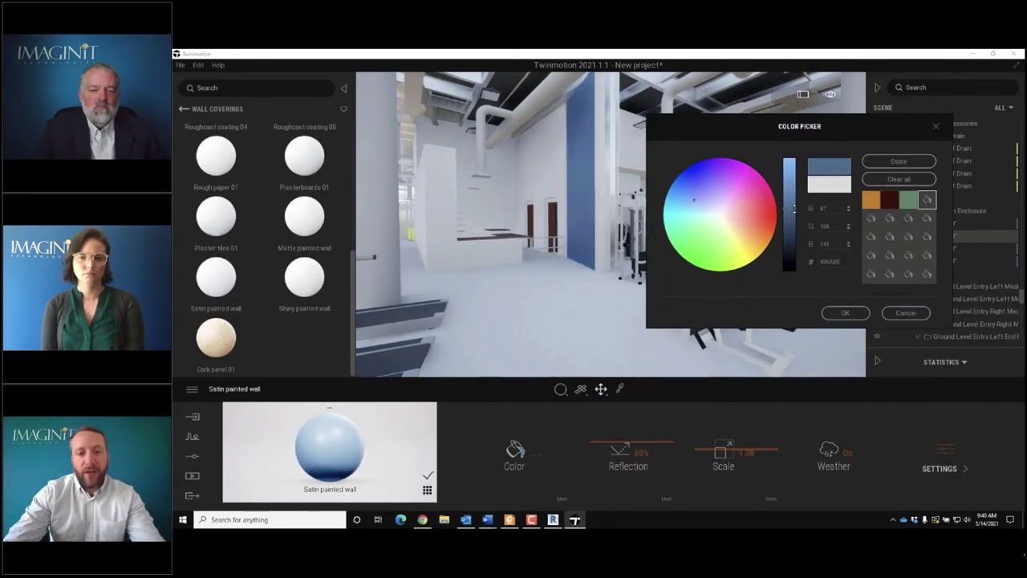
{"action": "left_click", "coordinate": [844, 313]}
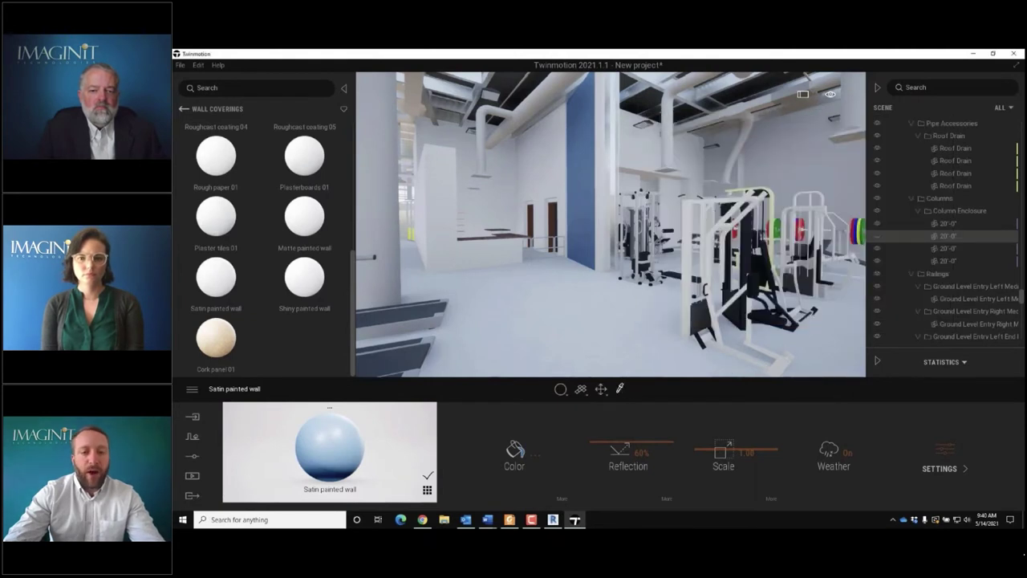
- Sample the overhead duct's material and apply Galvanised steel 01 from the metal library to the duct
{"action": "left_click", "coordinate": [668, 121]}
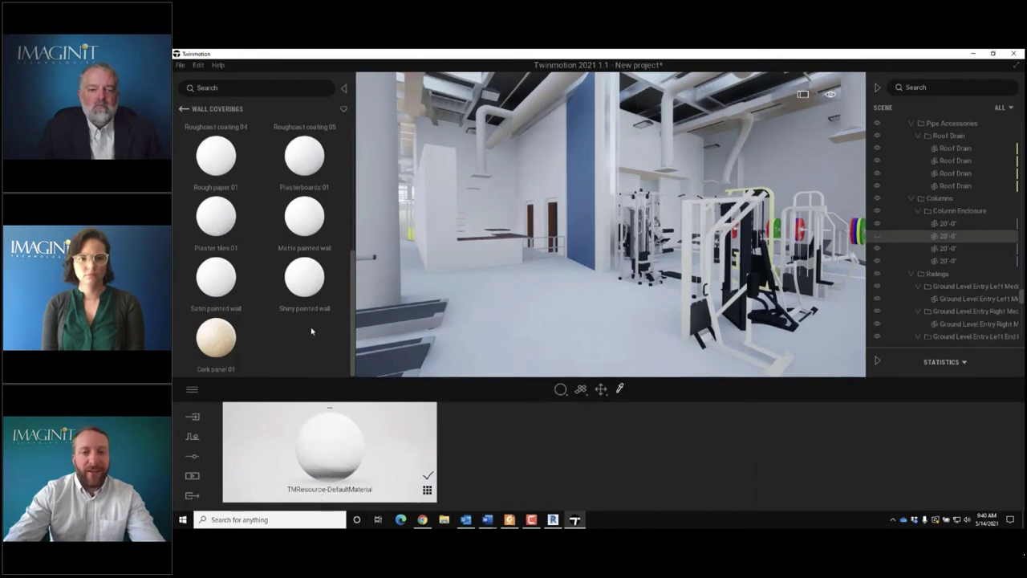
{"action": "left_click", "coordinate": [183, 109]}
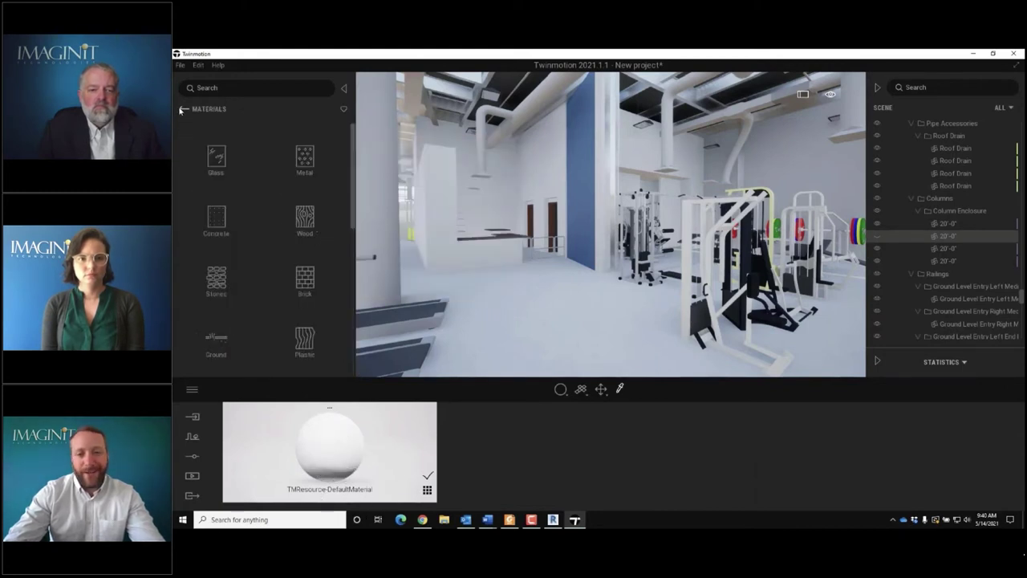
{"action": "left_click", "coordinate": [301, 153]}
{"action": "left_click_drag", "start_coordinate": [353, 142], "coordinate": [356, 226]}
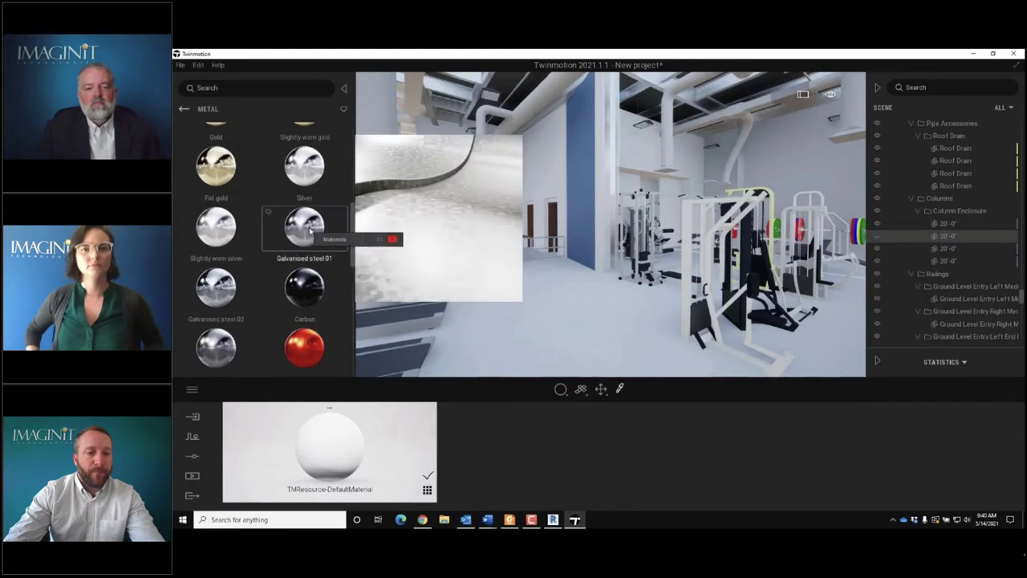
{"action": "left_click", "coordinate": [670, 142]}
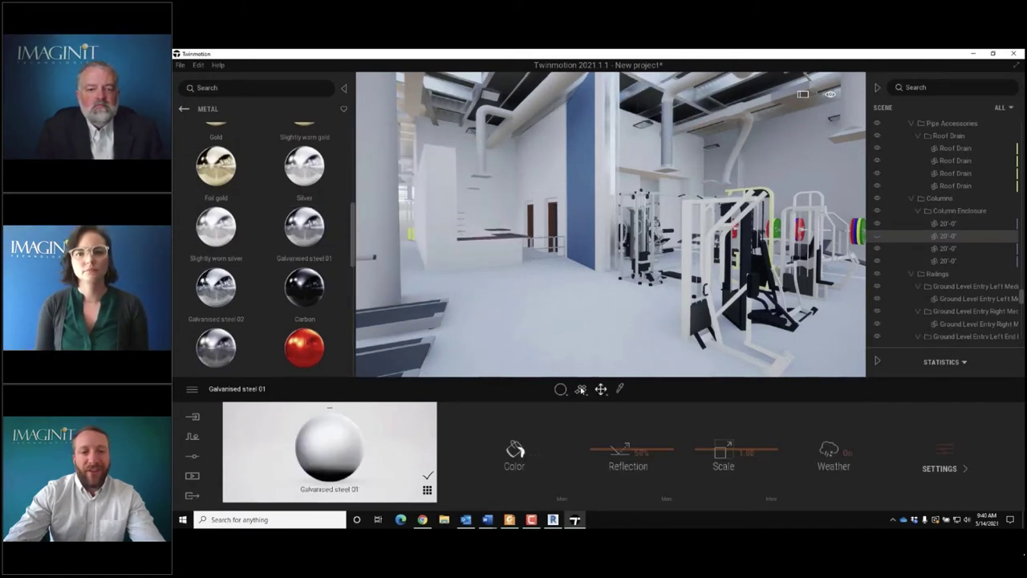
- Replace the duct material throughout the model with Galvanised steel 01 and set its reflection to 54%
{"action": "left_click", "coordinate": [568, 353]}
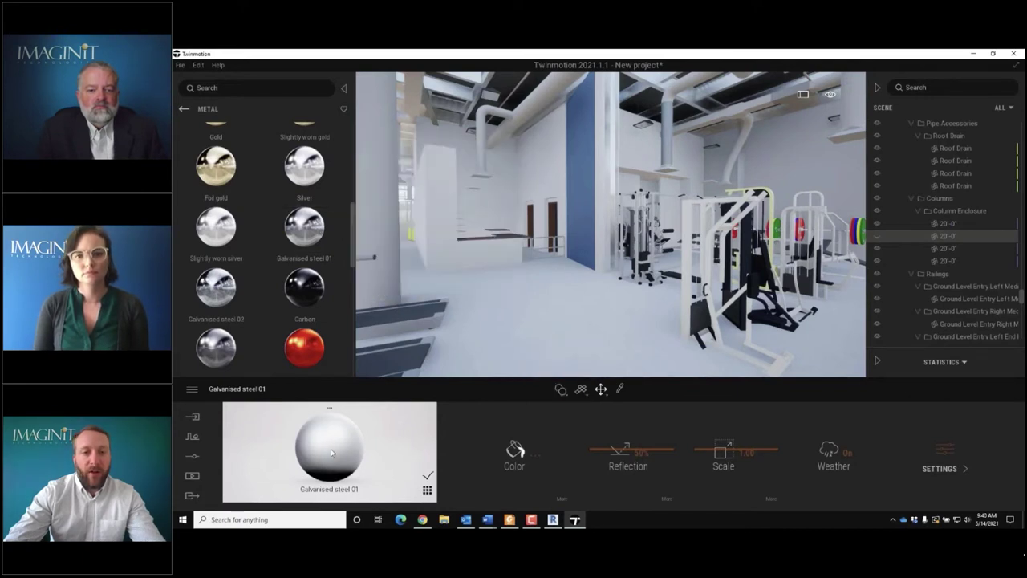
{"action": "left_click_drag", "start_coordinate": [331, 453], "coordinate": [683, 88]}
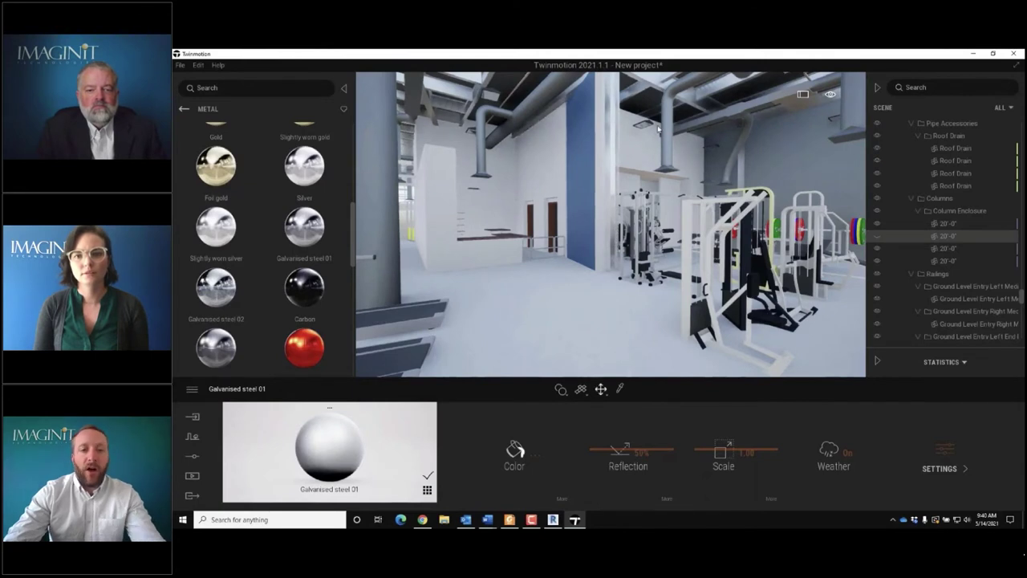
{"action": "mouse_move", "coordinate": [616, 447]}
{"action": "left_mouse_down"}
{"action": "mouse_move", "coordinate": [625, 437]}
{"action": "mouse_move", "coordinate": [626, 448]}
{"action": "left_mouse_up"}
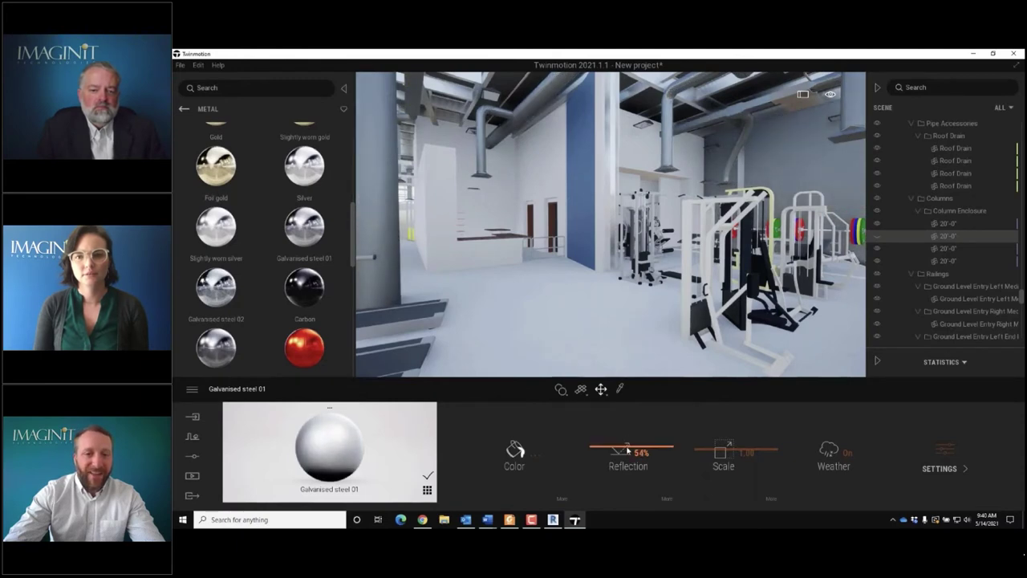
- Apply the Shiny painted wall material from the wall coverings to only the grey wall behind the gym equipment
{"action": "right_click_drag", "start_coordinate": [791, 153], "coordinate": [750, 140]}
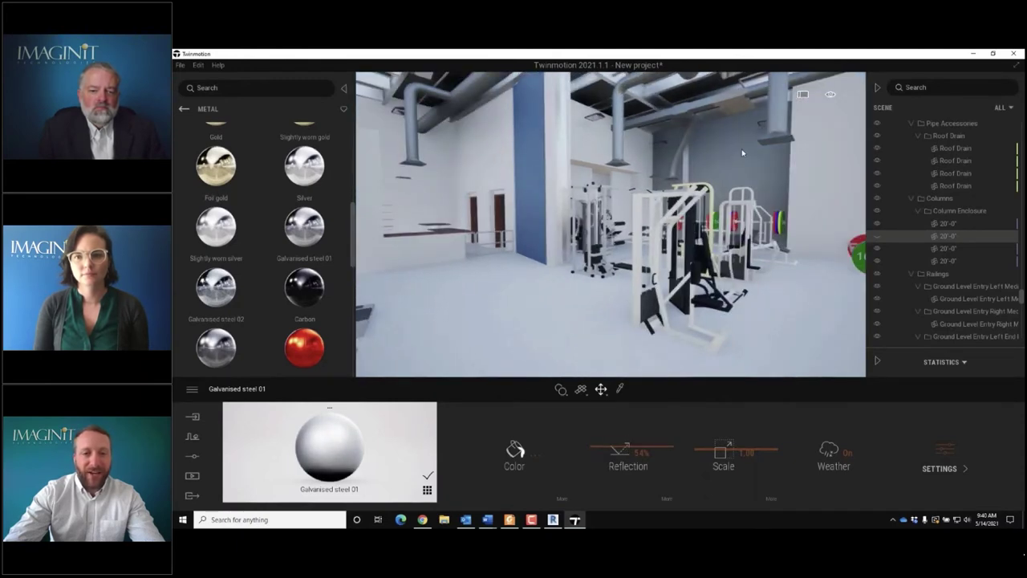
{"action": "left_click_drag", "start_coordinate": [742, 148], "coordinate": [737, 148]}
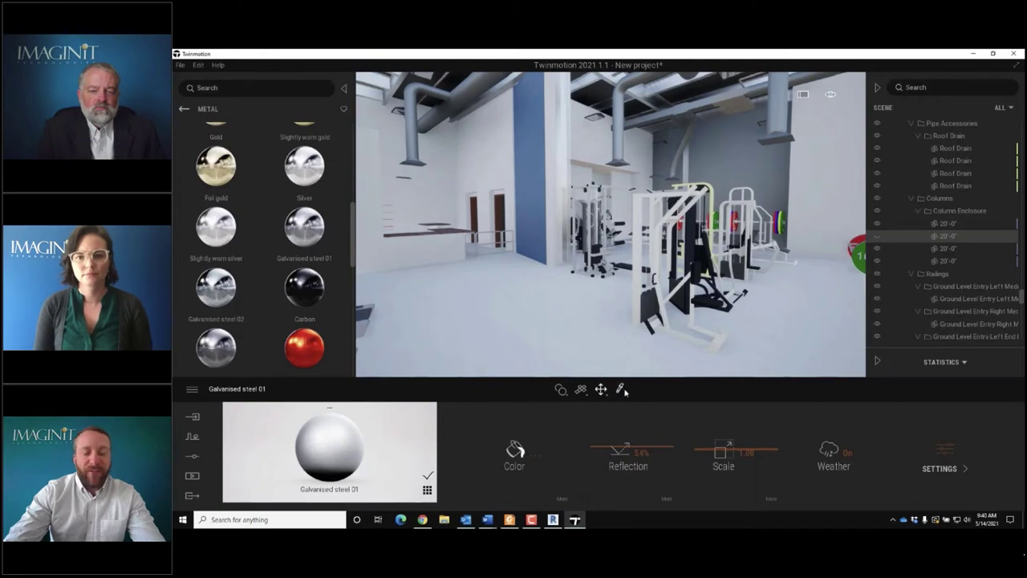
{"action": "mouse_move", "coordinate": [183, 236]}
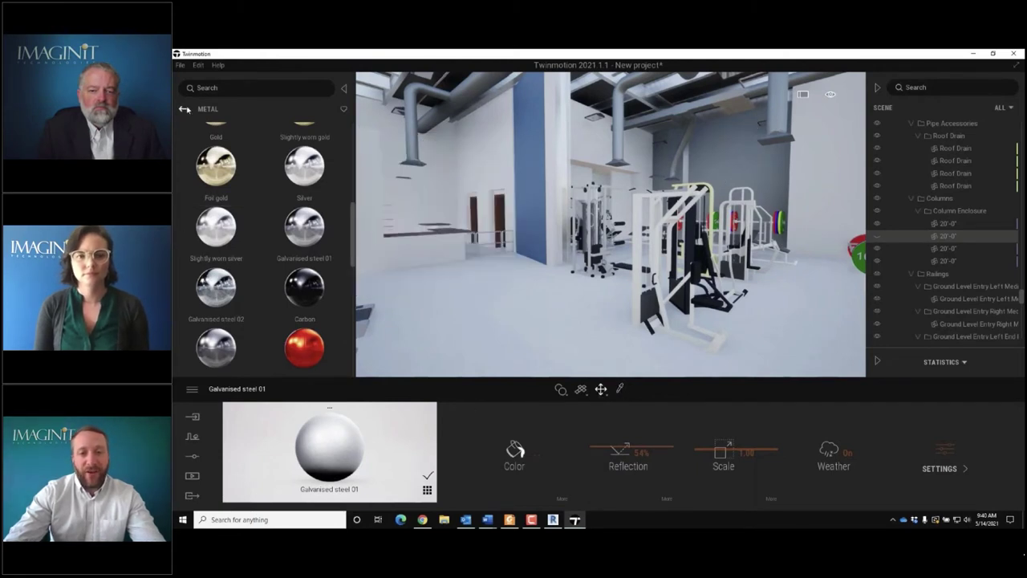
{"action": "left_click", "coordinate": [184, 108]}
{"action": "left_click_drag", "start_coordinate": [353, 143], "coordinate": [353, 213]}
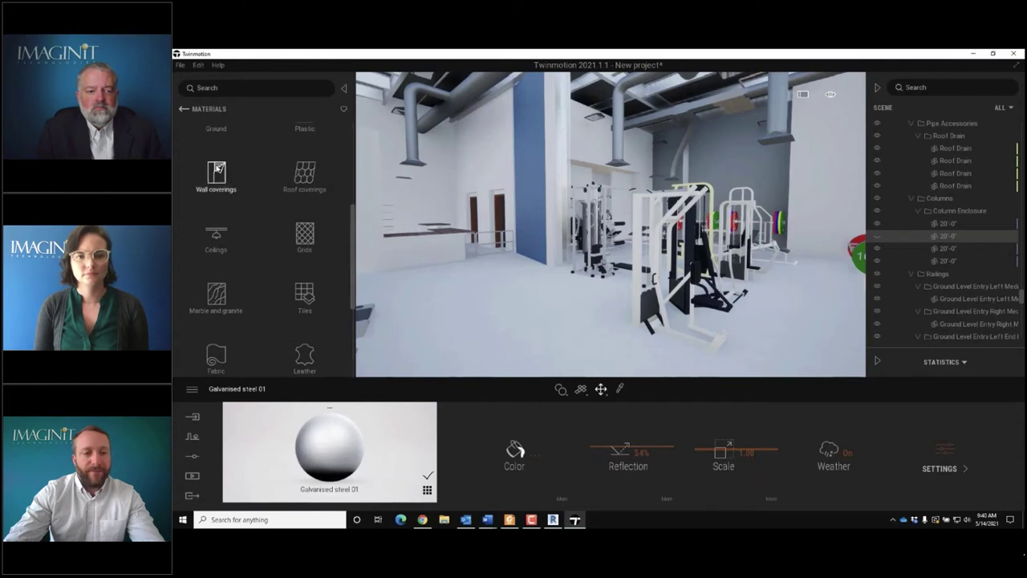
{"action": "left_click", "coordinate": [216, 176]}
{"action": "left_click_drag", "start_coordinate": [351, 152], "coordinate": [347, 277]}
{"action": "mouse_move", "coordinate": [294, 287]}
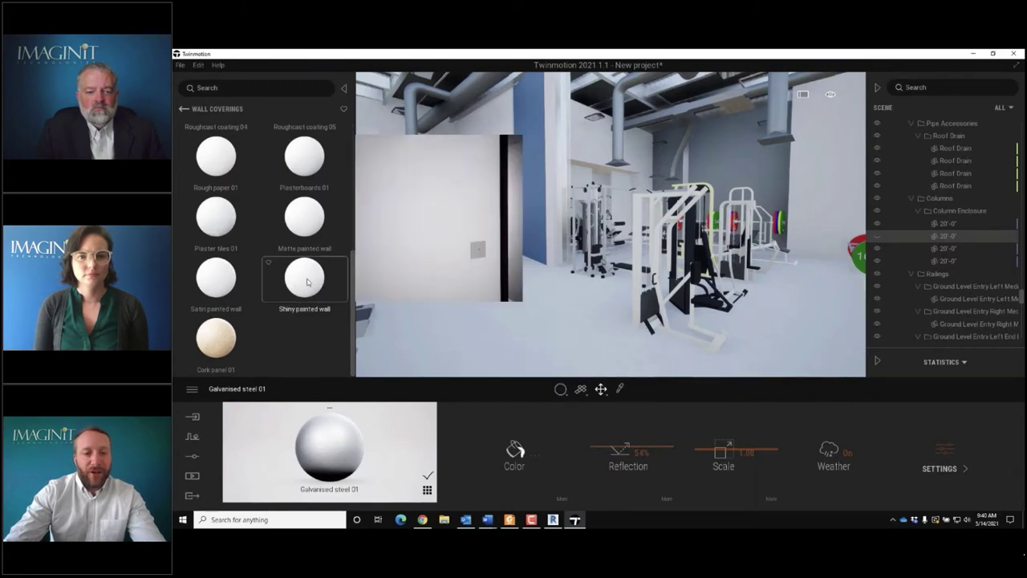
{"action": "left_click", "coordinate": [740, 153]}
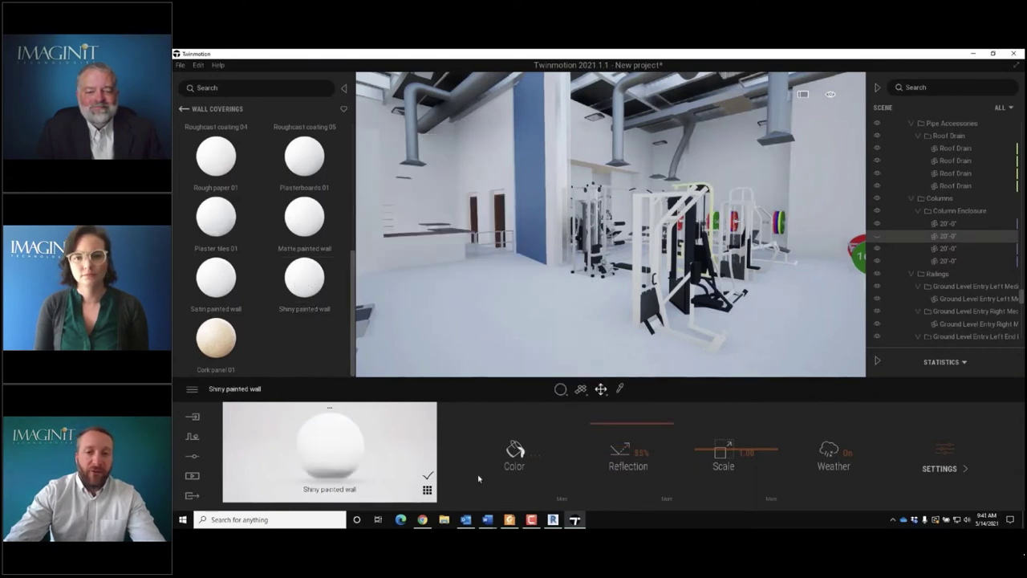
- Try red and purple on the Shiny painted wall material, and settle on a dark olive green
{"action": "left_click", "coordinate": [520, 454]}
{"action": "left_click_drag", "start_coordinate": [523, 274], "coordinate": [544, 270]}
{"action": "left_click_drag", "start_coordinate": [583, 233], "coordinate": [555, 269]}
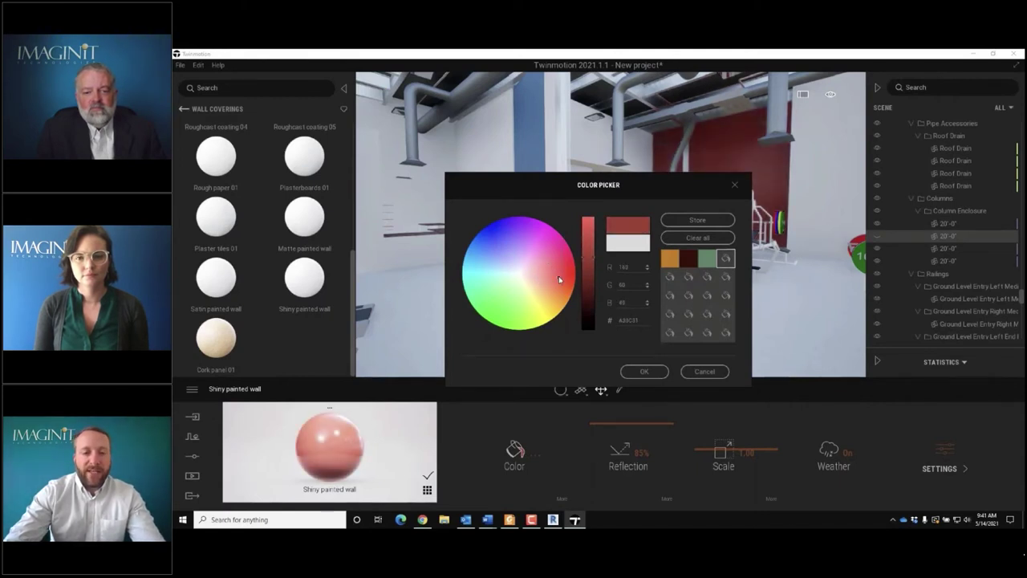
{"action": "left_click", "coordinate": [536, 262]}
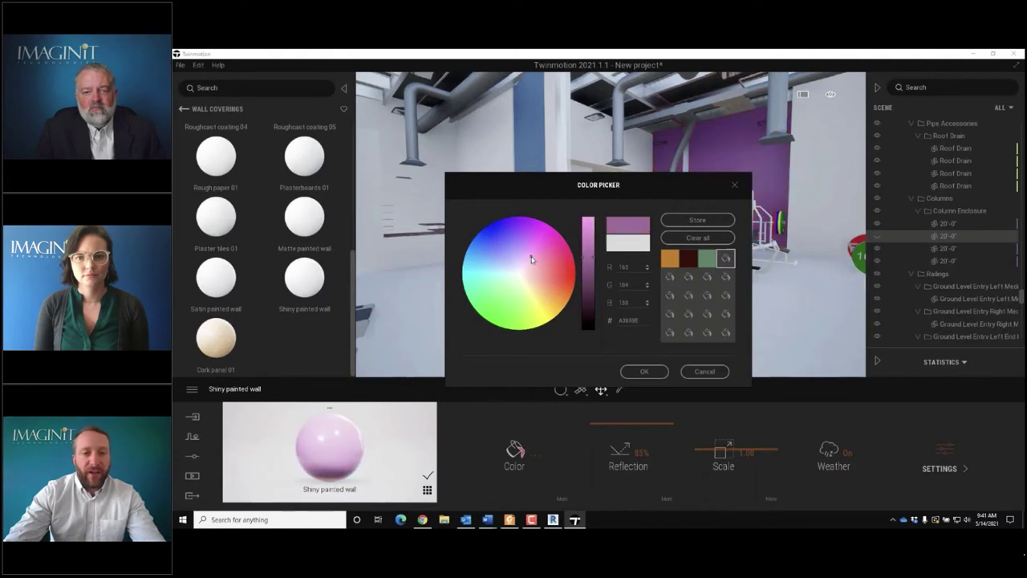
{"action": "left_click", "coordinate": [528, 289]}
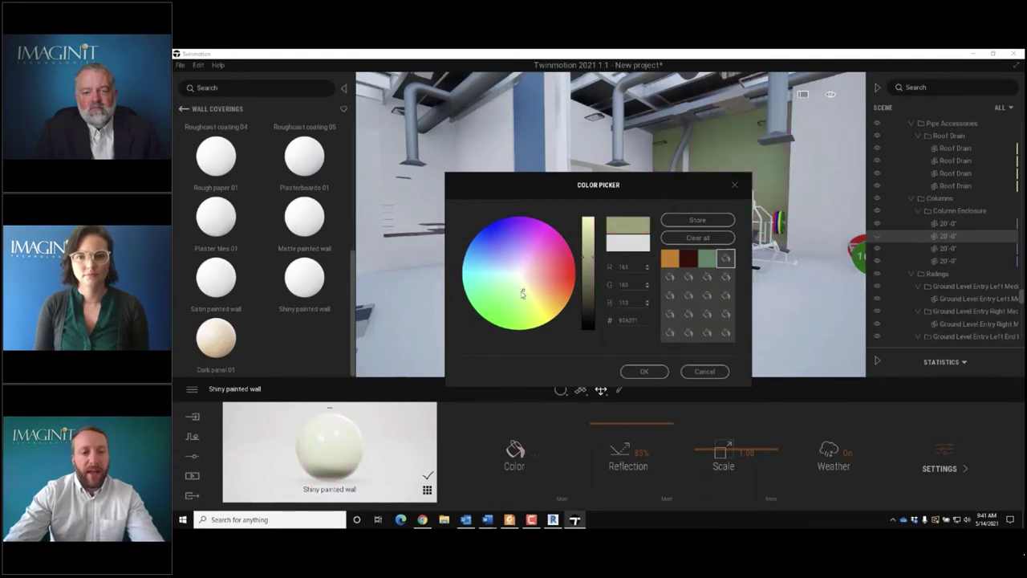
{"action": "left_click", "coordinate": [589, 275]}
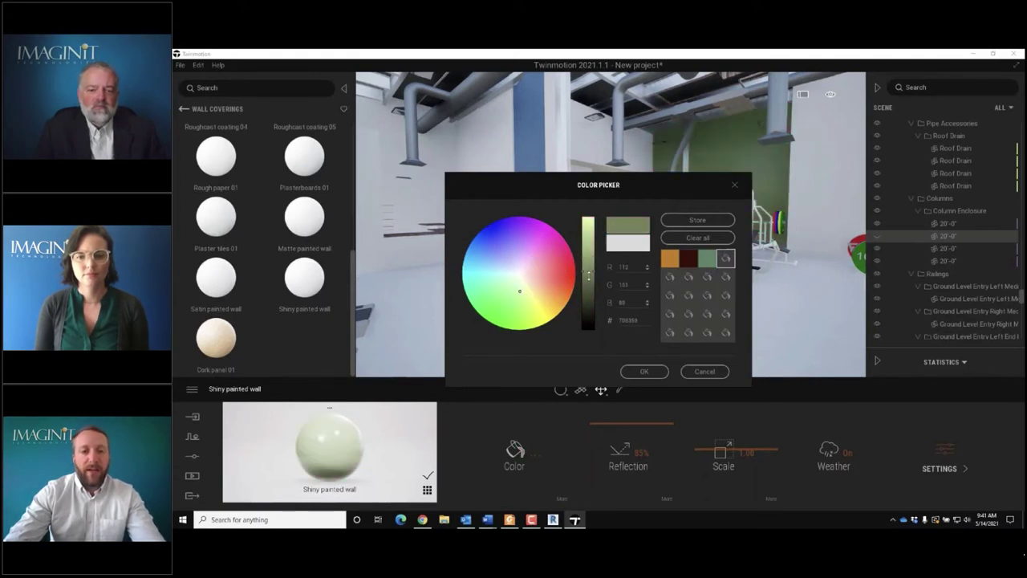
{"action": "left_click_drag", "start_coordinate": [588, 275], "coordinate": [588, 280]}
{"action": "left_click", "coordinate": [641, 371]}
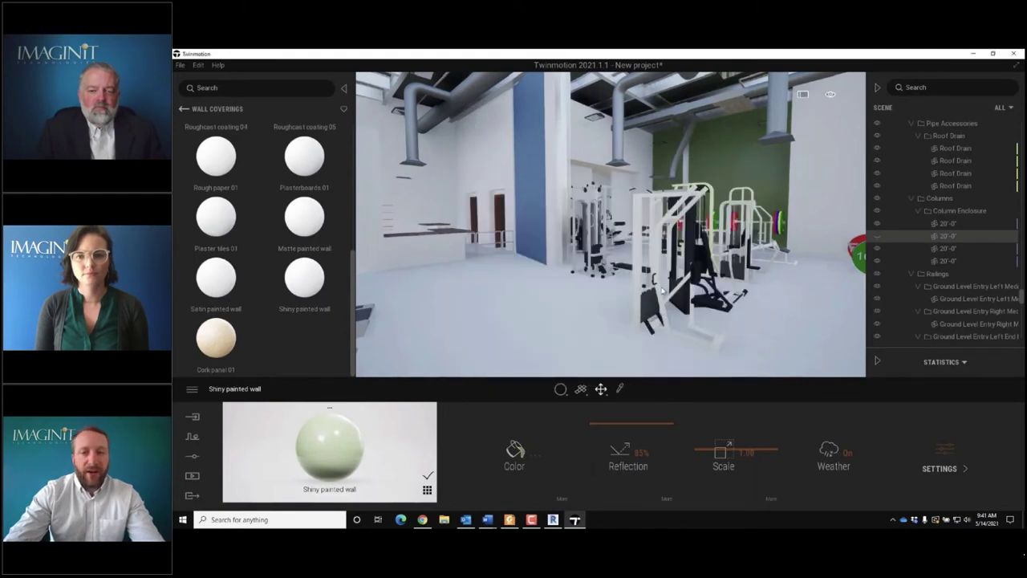
- Hide the white Seated Row machine and place a Rear delt fly from the Home gym objects in its spot
{"action": "left_click", "coordinate": [647, 219]}
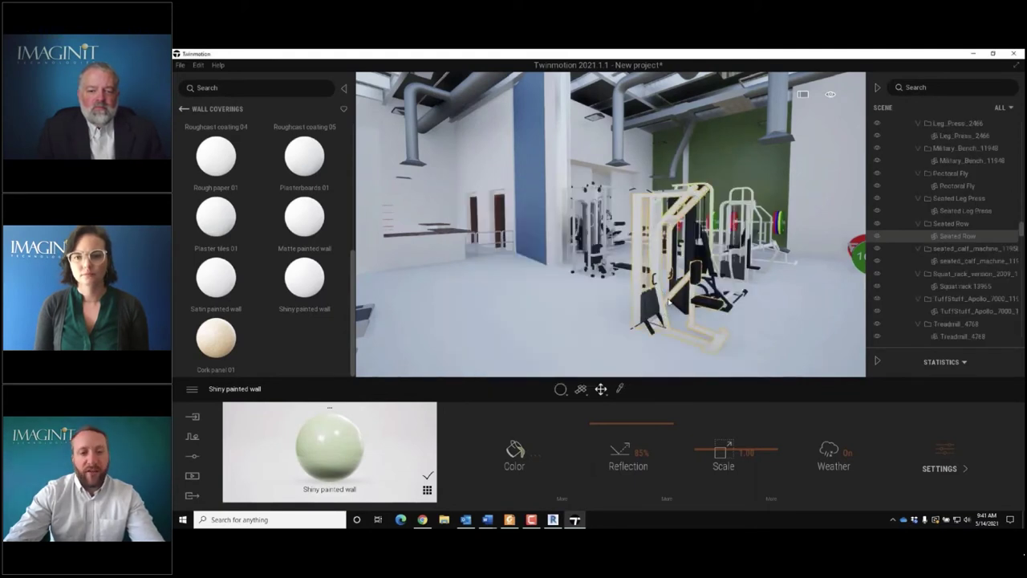
{"action": "right_click_drag", "start_coordinate": [657, 298], "coordinate": [699, 312]}
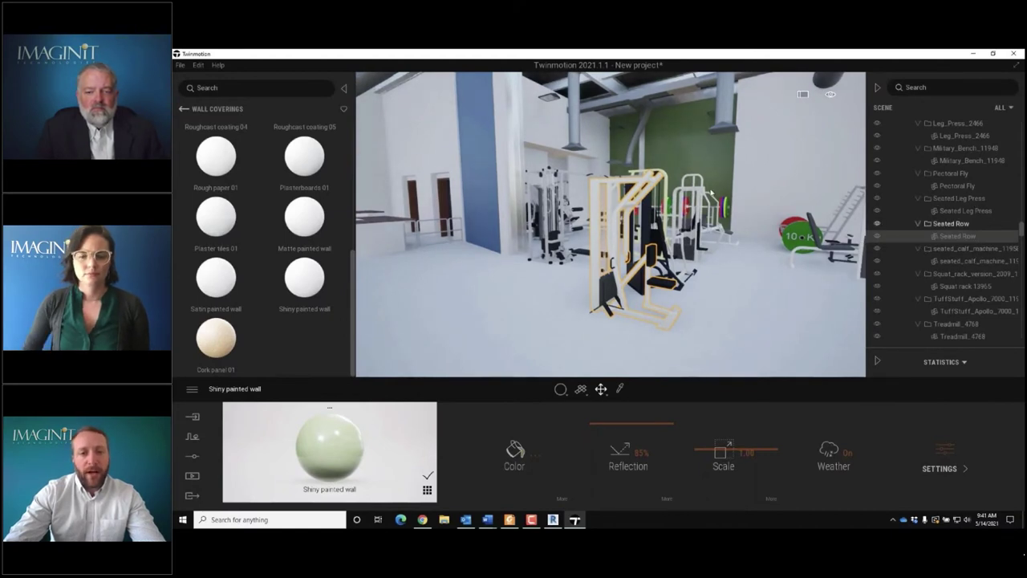
{"action": "left_click", "coordinate": [184, 109]}
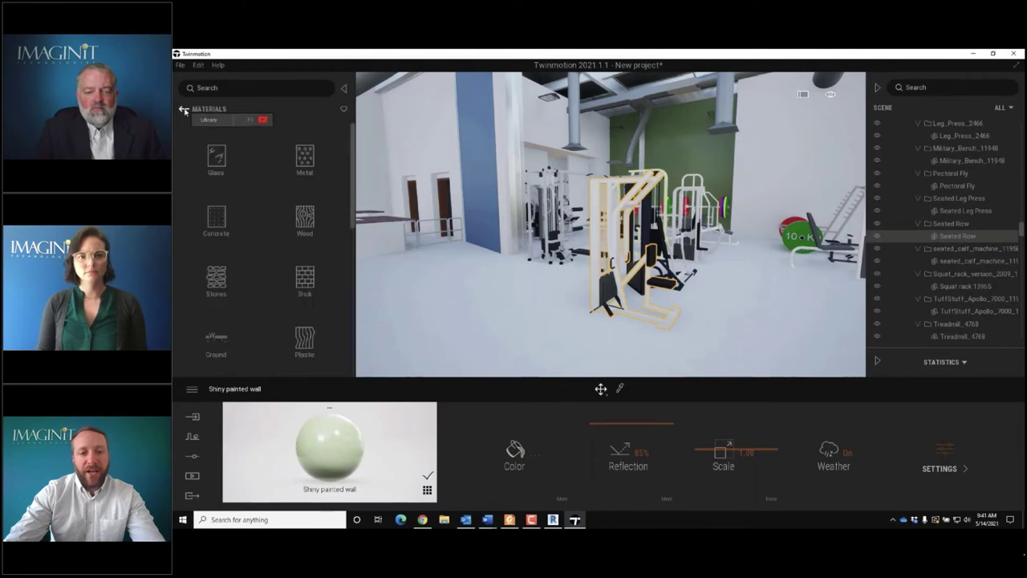
{"action": "left_click", "coordinate": [185, 109]}
{"action": "left_click", "coordinate": [218, 219]}
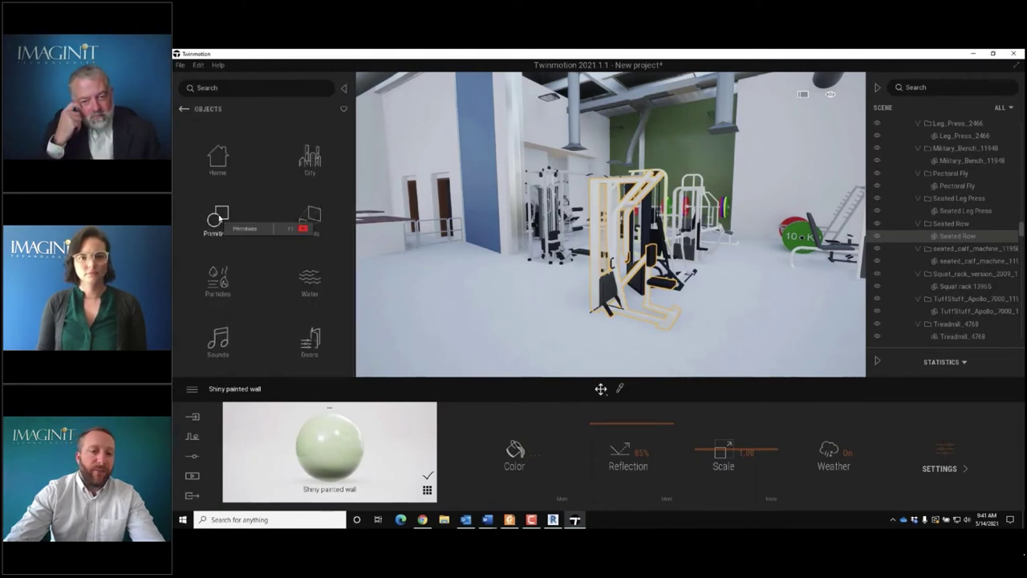
{"action": "left_click", "coordinate": [217, 158]}
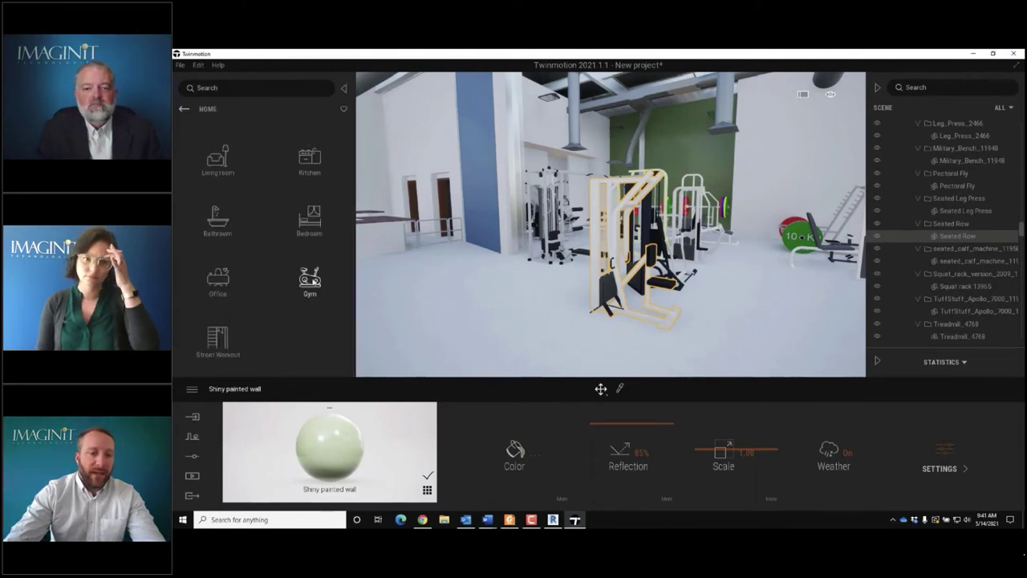
{"action": "left_click", "coordinate": [312, 282]}
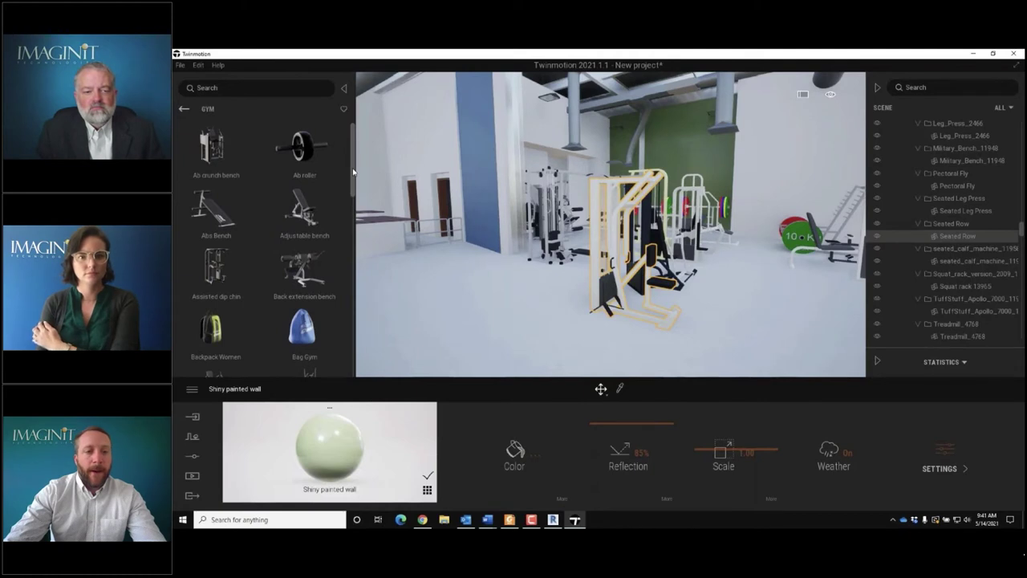
{"action": "left_click_drag", "start_coordinate": [353, 171], "coordinate": [361, 287]}
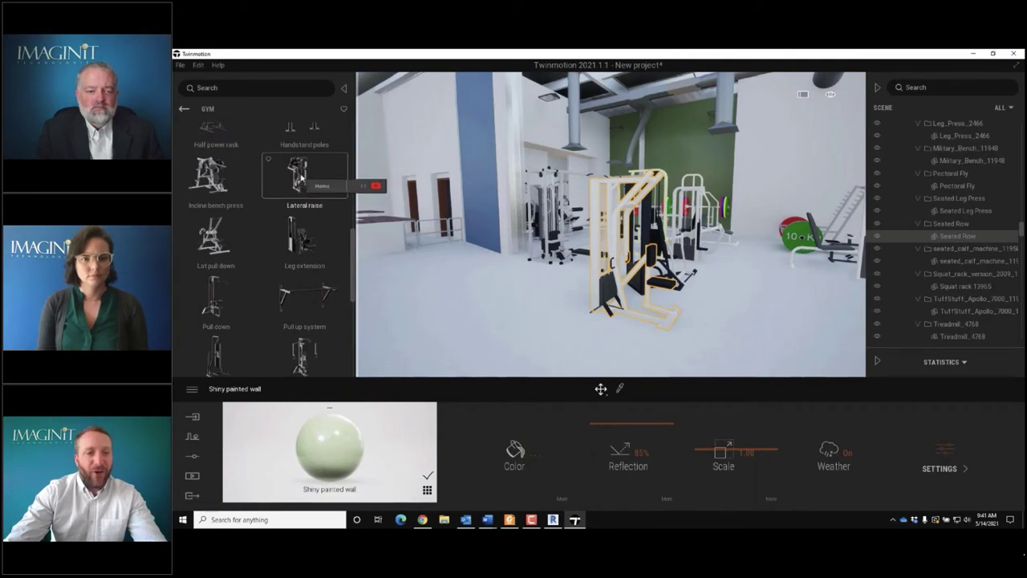
{"action": "scroll", "coordinate": [289, 255], "scroll_direction": "down", "scroll_amount": 3}
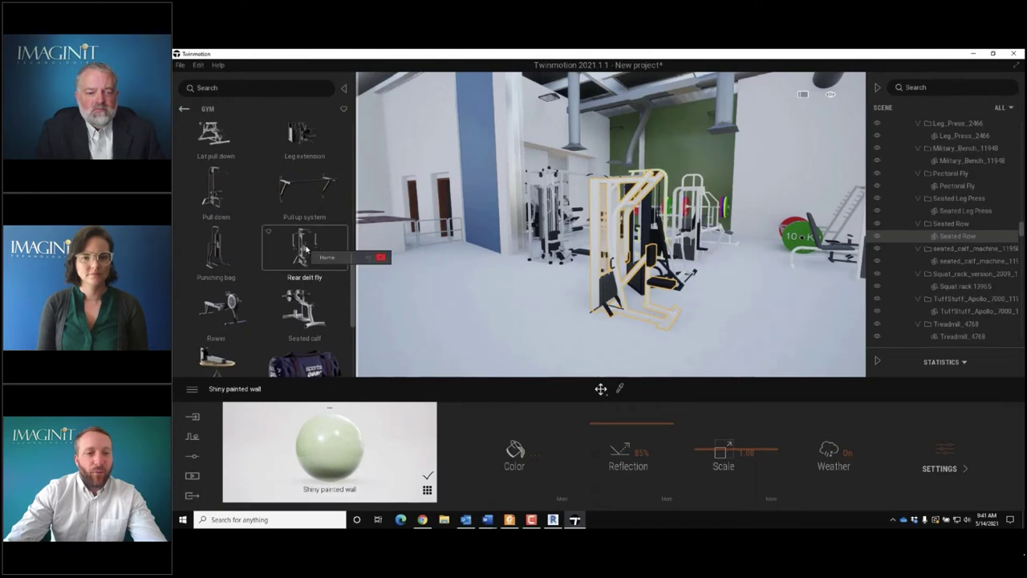
{"action": "left_click", "coordinate": [877, 224]}
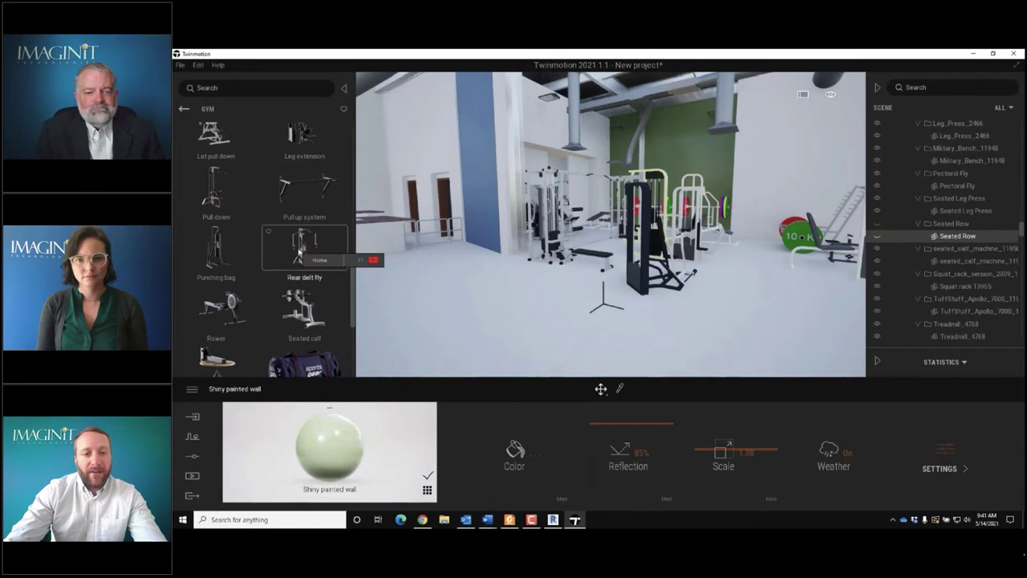
{"action": "left_click_drag", "start_coordinate": [305, 248], "coordinate": [479, 259]}
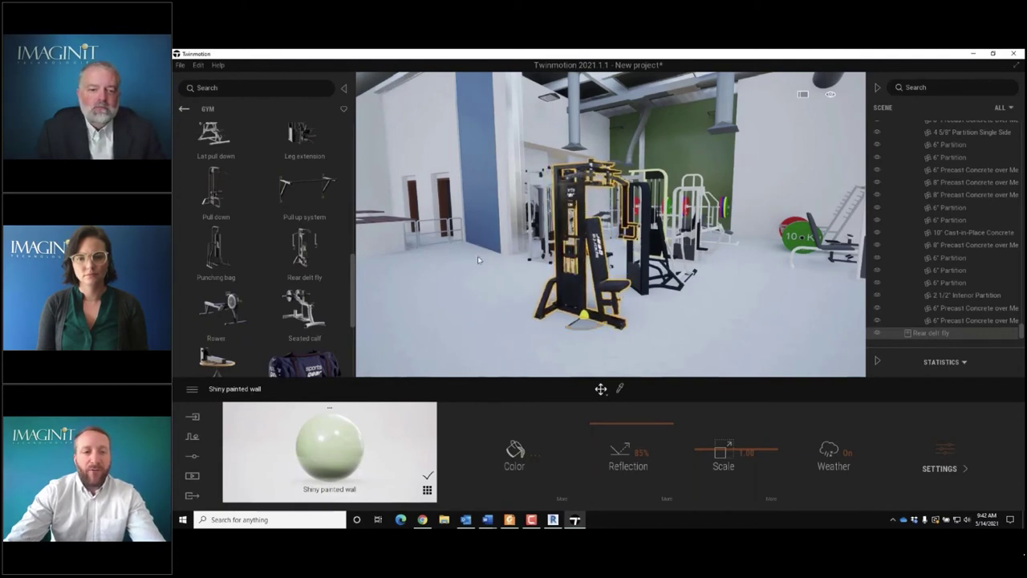
- Start an object replacement for the black Chest Press machine and add the Assisted dip chin from the gym library as its substitute
{"action": "left_click", "coordinate": [184, 110]}
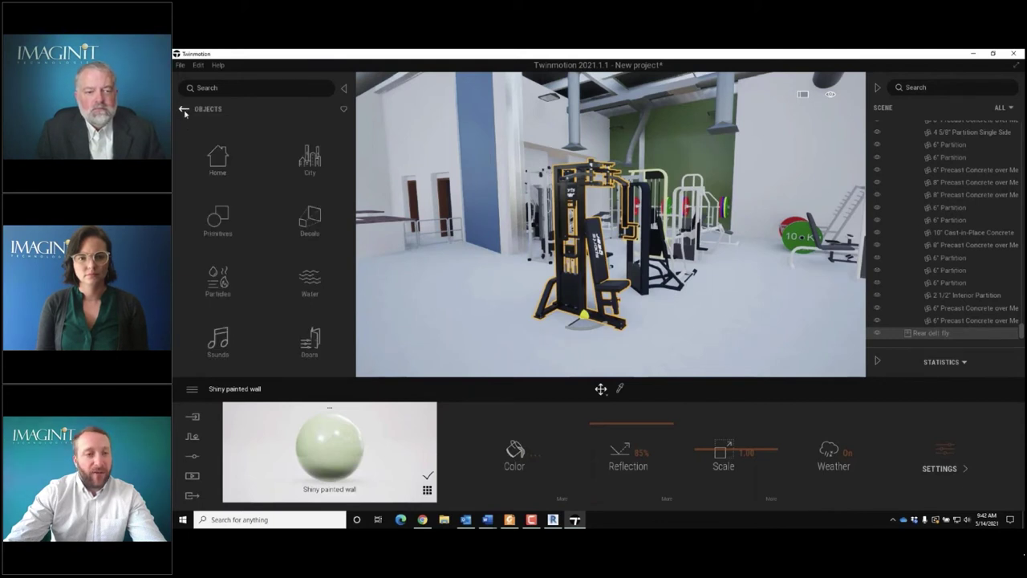
{"action": "left_click", "coordinate": [646, 275]}
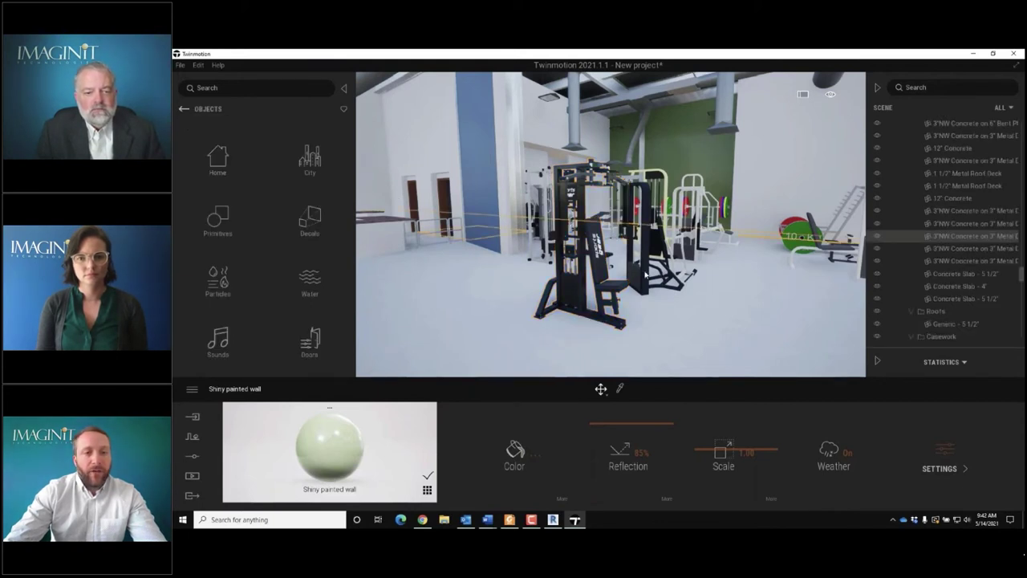
{"action": "left_click", "coordinate": [646, 276]}
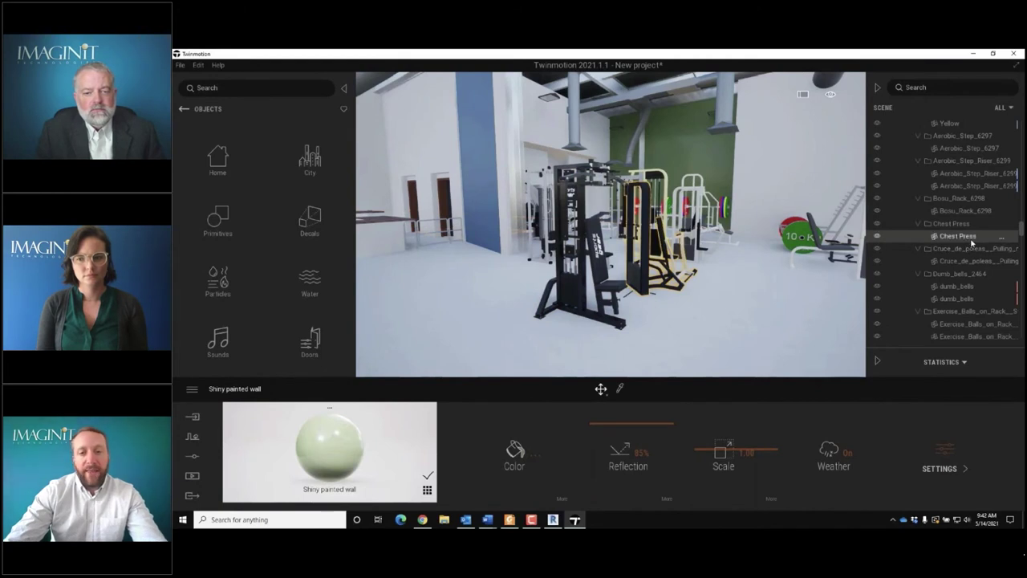
{"action": "right_click", "coordinate": [955, 237]}
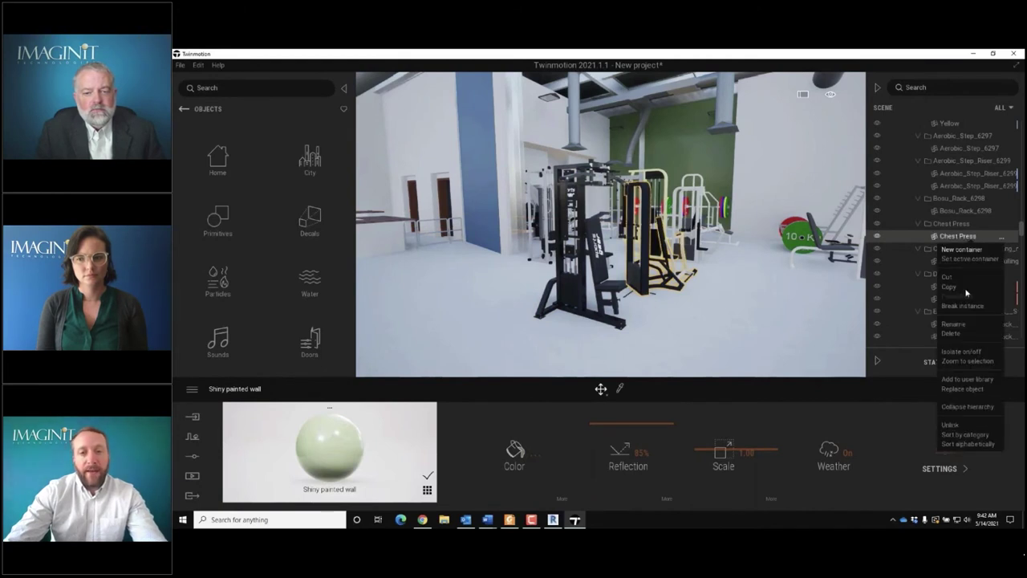
{"action": "left_click", "coordinate": [967, 389]}
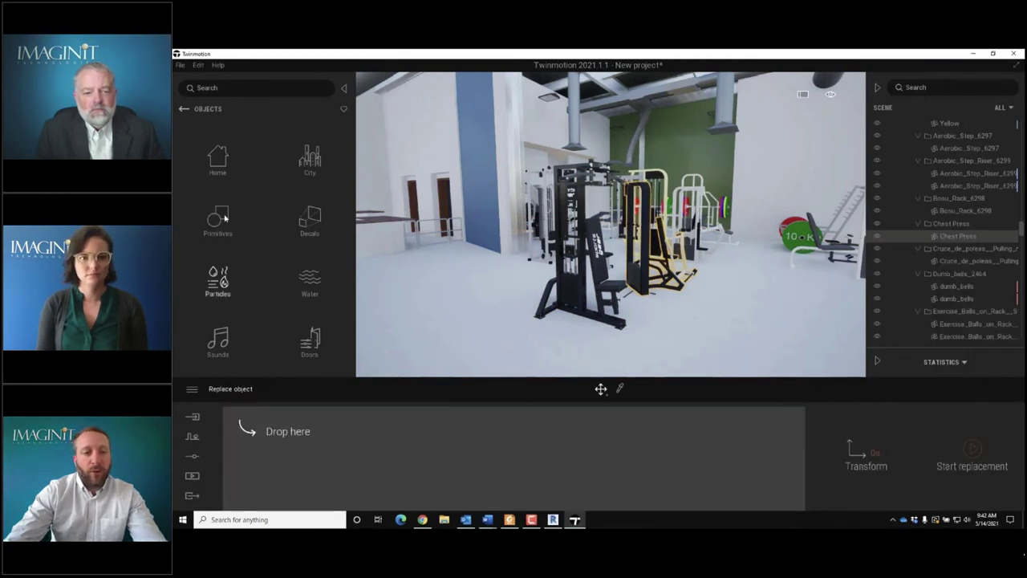
{"action": "left_click", "coordinate": [217, 157]}
{"action": "left_click", "coordinate": [318, 282]}
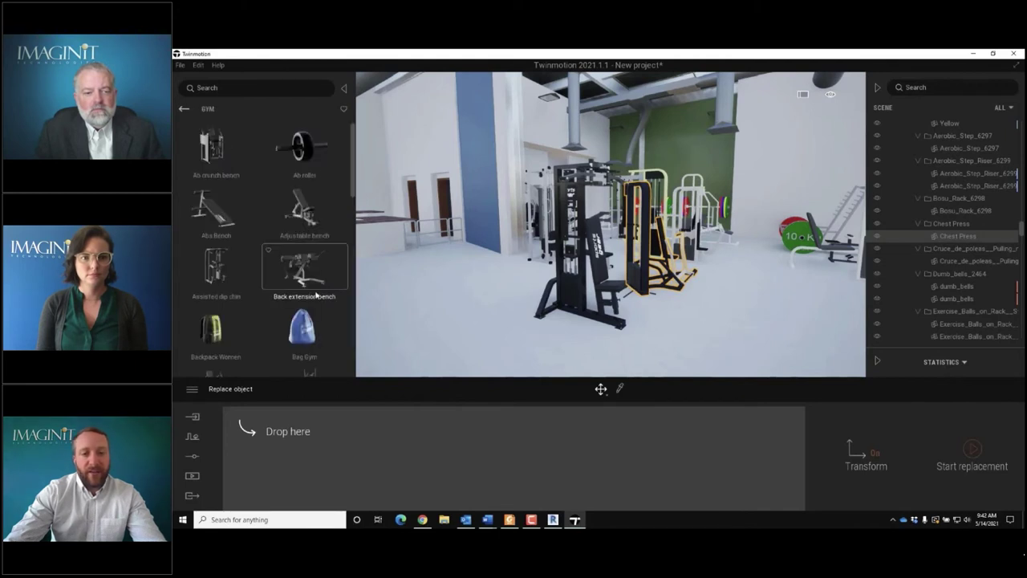
{"action": "left_click_drag", "start_coordinate": [215, 226], "coordinate": [298, 453]}
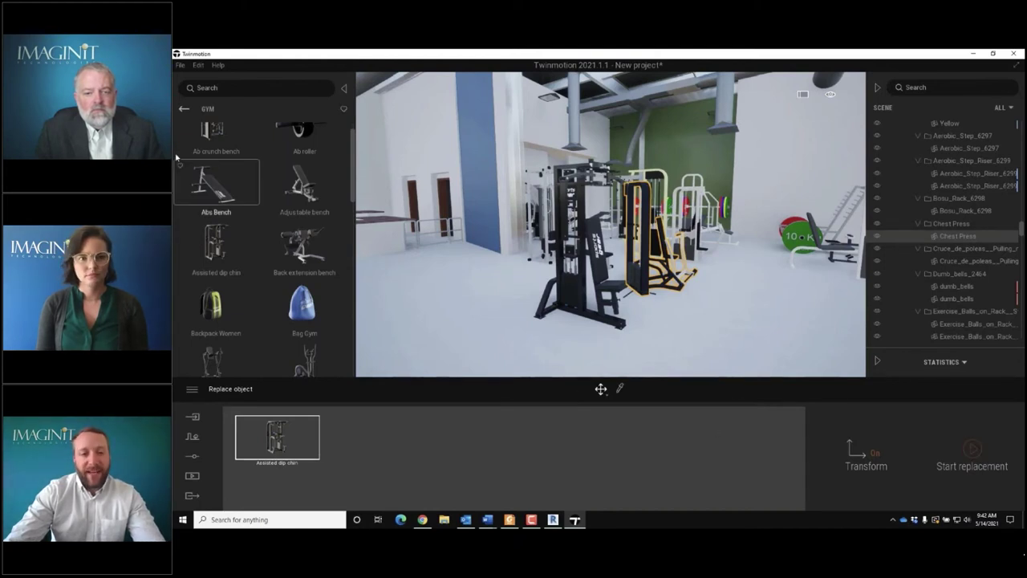
- Place two posed humans beside the gym machines: the standing man in a camouflage top and the side-stretching woman in pink
{"action": "left_click", "coordinate": [184, 109]}
{"action": "left_click", "coordinate": [184, 110]}
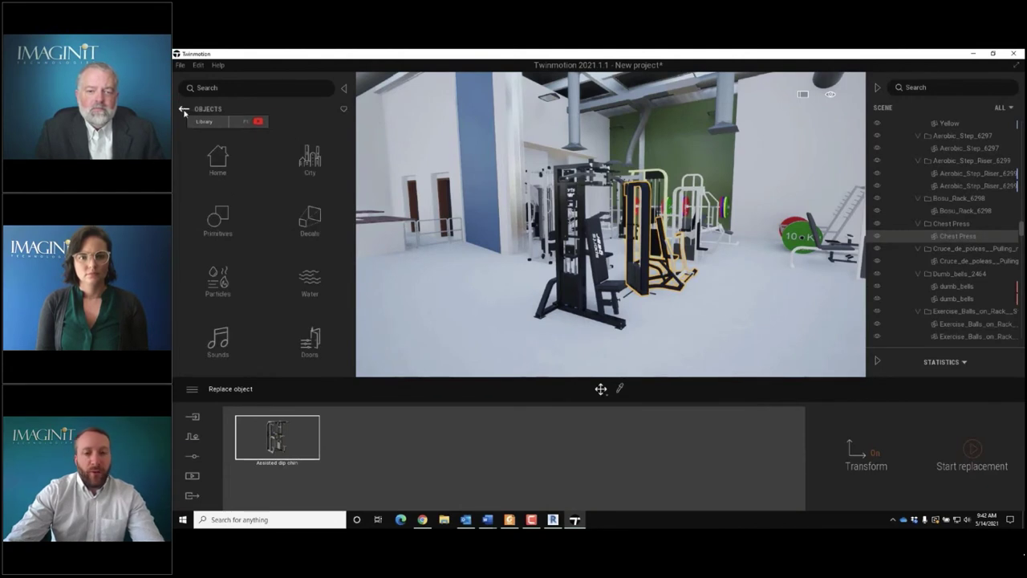
{"action": "left_click", "coordinate": [184, 110]}
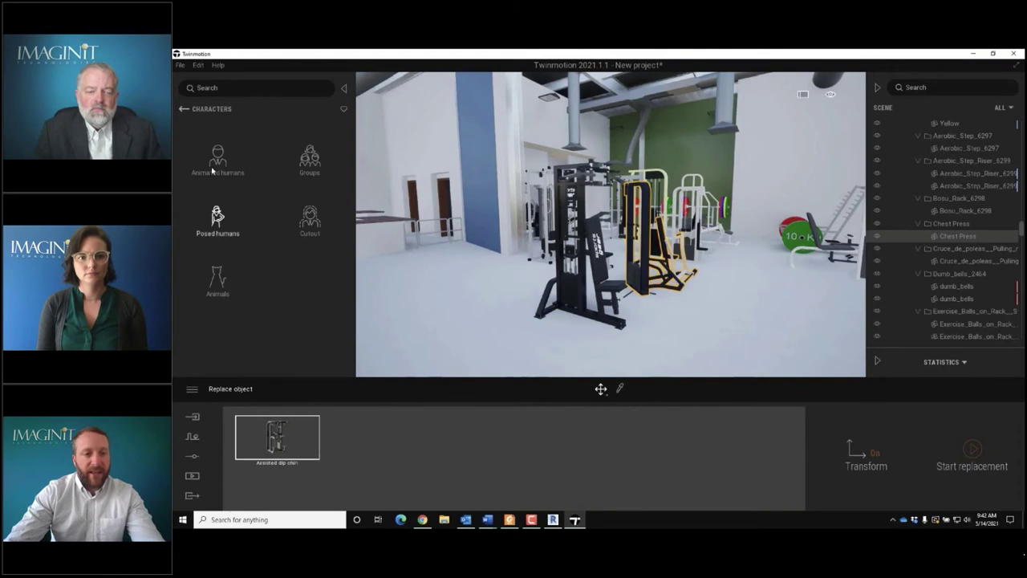
{"action": "left_click", "coordinate": [214, 230]}
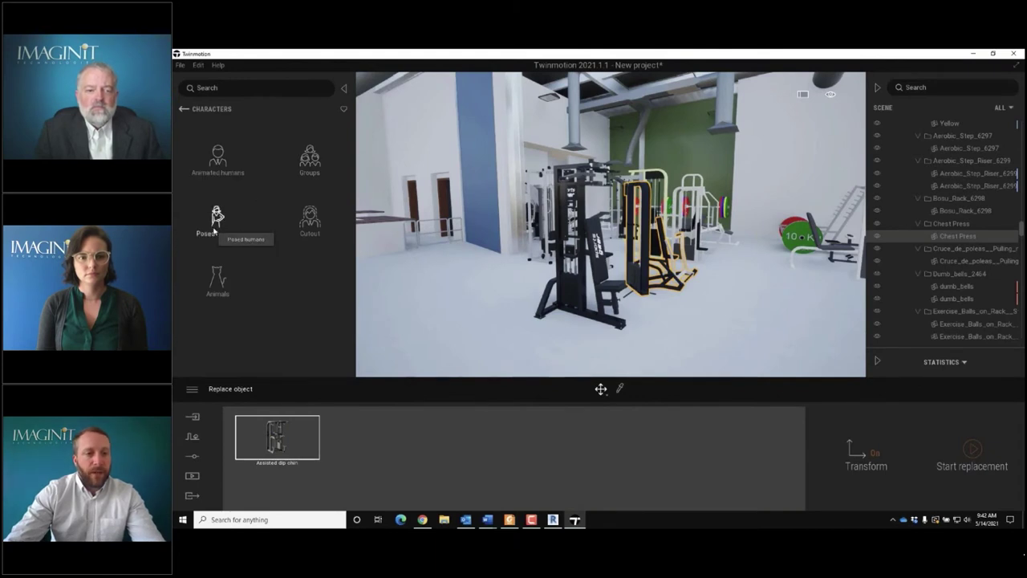
{"action": "left_click_drag", "start_coordinate": [355, 218], "coordinate": [363, 285]}
{"action": "left_click_drag", "start_coordinate": [219, 245], "coordinate": [786, 327]}
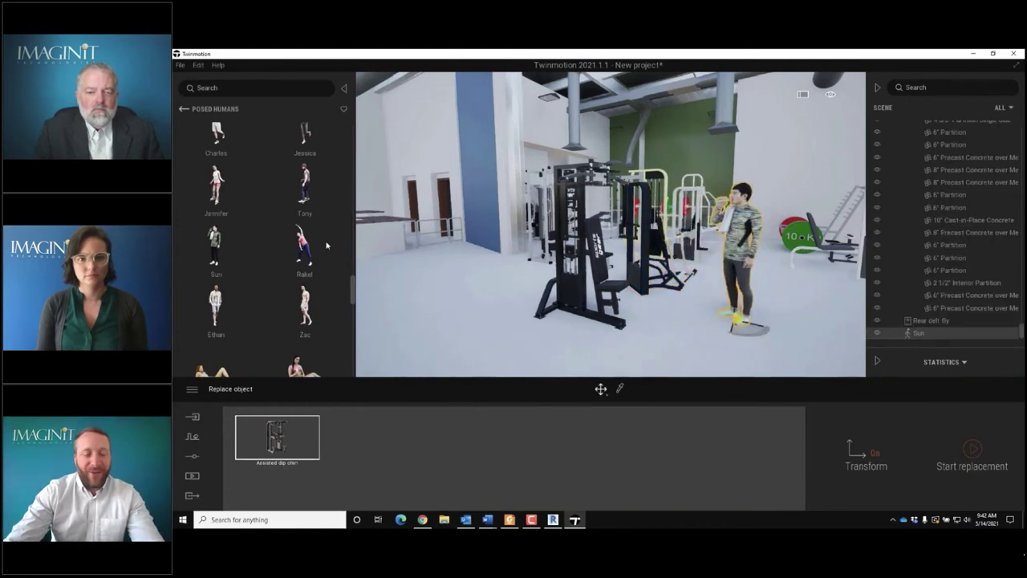
{"action": "left_click_drag", "start_coordinate": [305, 248], "coordinate": [809, 312]}
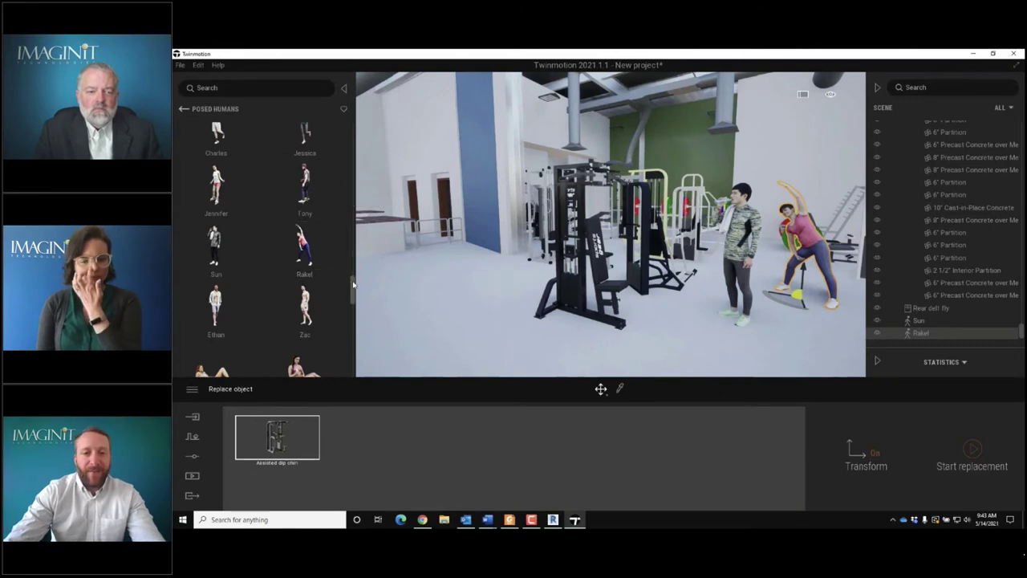
- Place the posed running woman from the posed humans on a treadmill by the windows
{"action": "scroll", "coordinate": [351, 277], "scroll_direction": "up", "scroll_amount": 5}
{"action": "scroll", "coordinate": [353, 265], "scroll_direction": "down", "scroll_amount": 5}
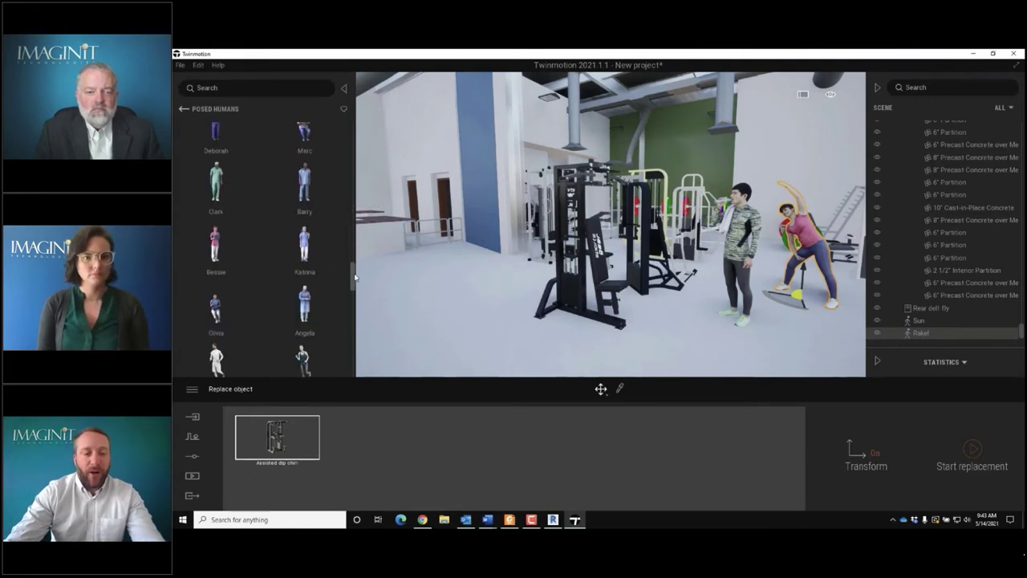
{"action": "right_click_drag", "start_coordinate": [610, 225], "coordinate": [418, 215]}
{"action": "left_click_drag", "start_coordinate": [295, 207], "coordinate": [453, 307]}
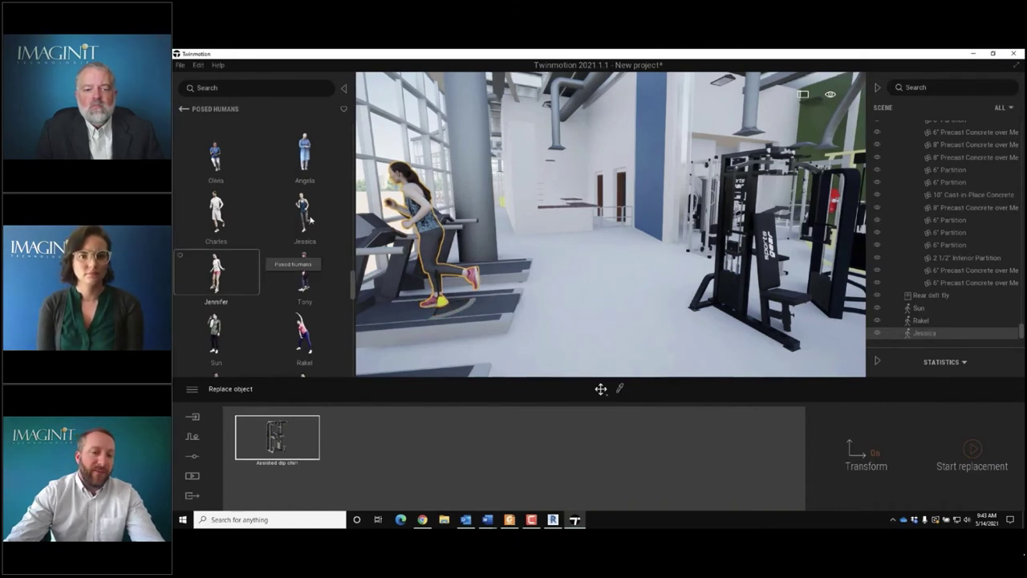
- Place the animated woman in a cream blouse on the open floor near the blue wall and change her clothing to black
{"action": "mouse_move", "coordinate": [657, 300]}
{"action": "right_mouse_down"}
{"action": "mouse_move", "coordinate": [783, 281]}
{"action": "mouse_move", "coordinate": [814, 288]}
{"action": "mouse_move", "coordinate": [790, 291]}
{"action": "right_mouse_up"}
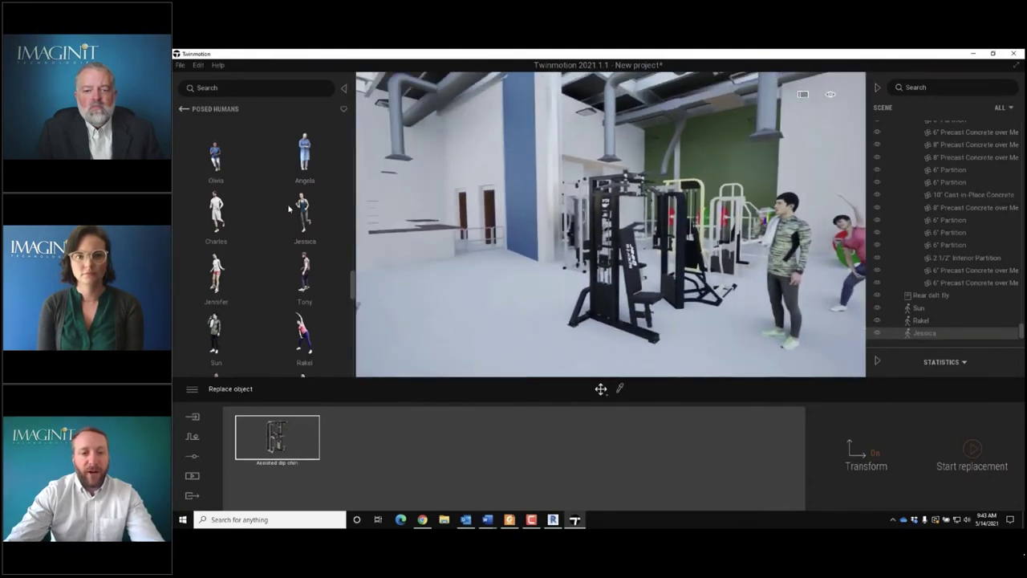
{"action": "left_click", "coordinate": [186, 109]}
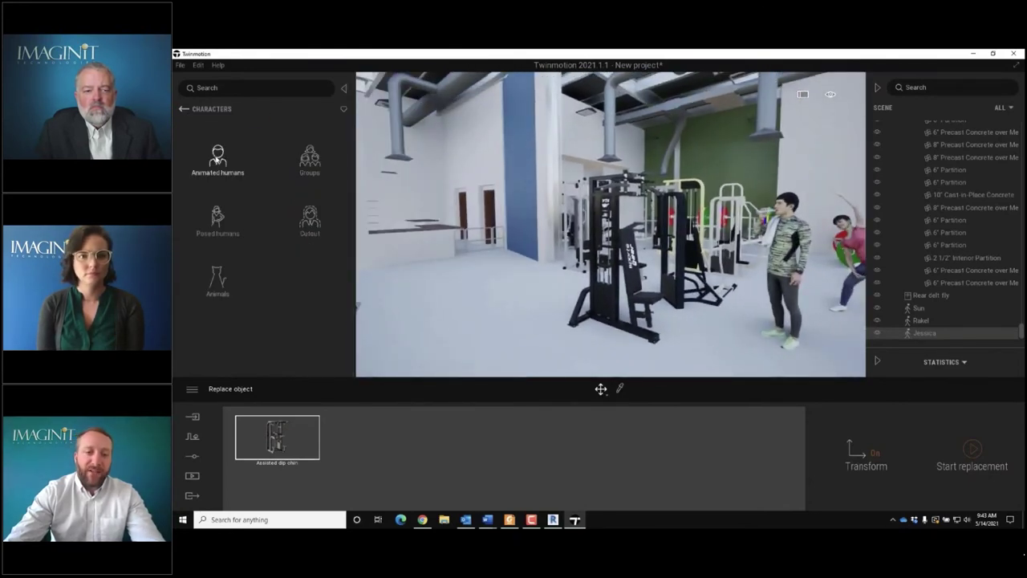
{"action": "left_click", "coordinate": [217, 166]}
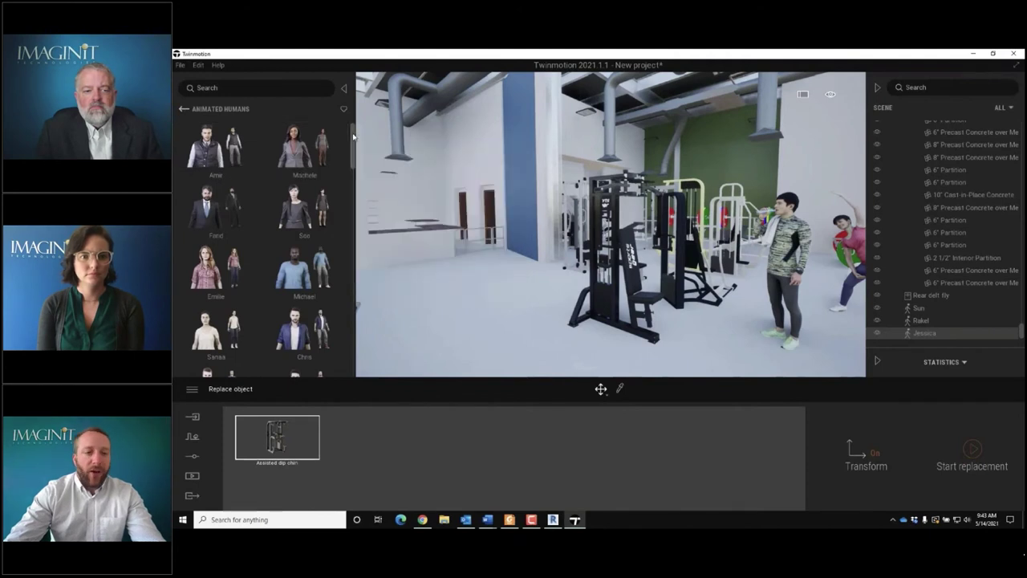
{"action": "left_click_drag", "start_coordinate": [351, 137], "coordinate": [351, 147]}
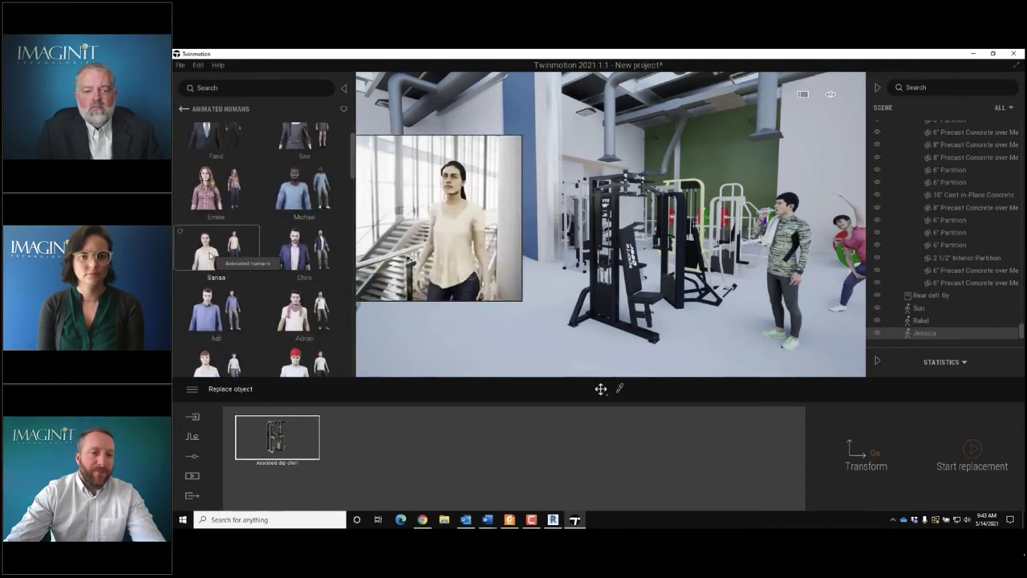
{"action": "left_click_drag", "start_coordinate": [215, 249], "coordinate": [483, 270]}
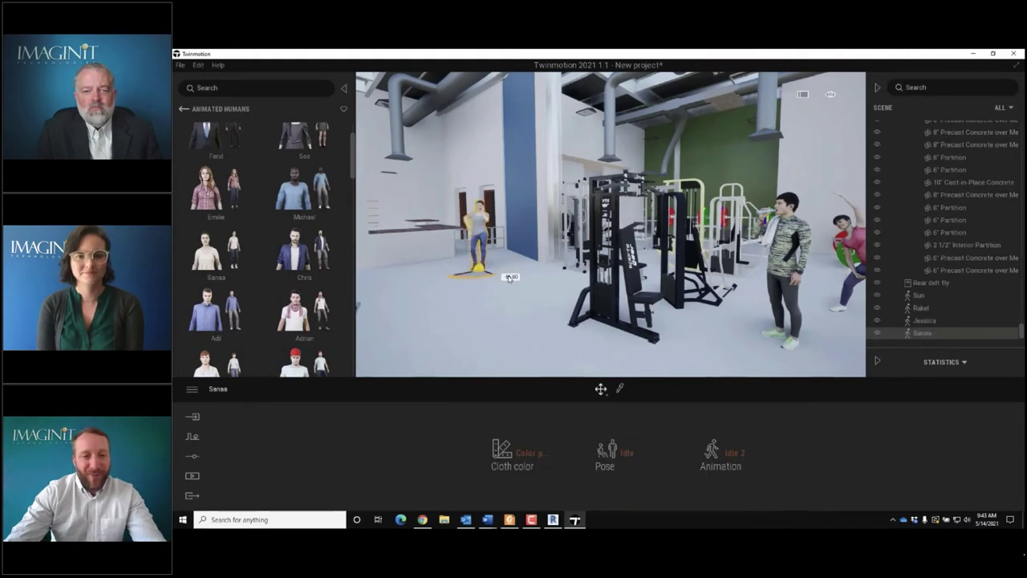
{"action": "left_click", "coordinate": [530, 452]}
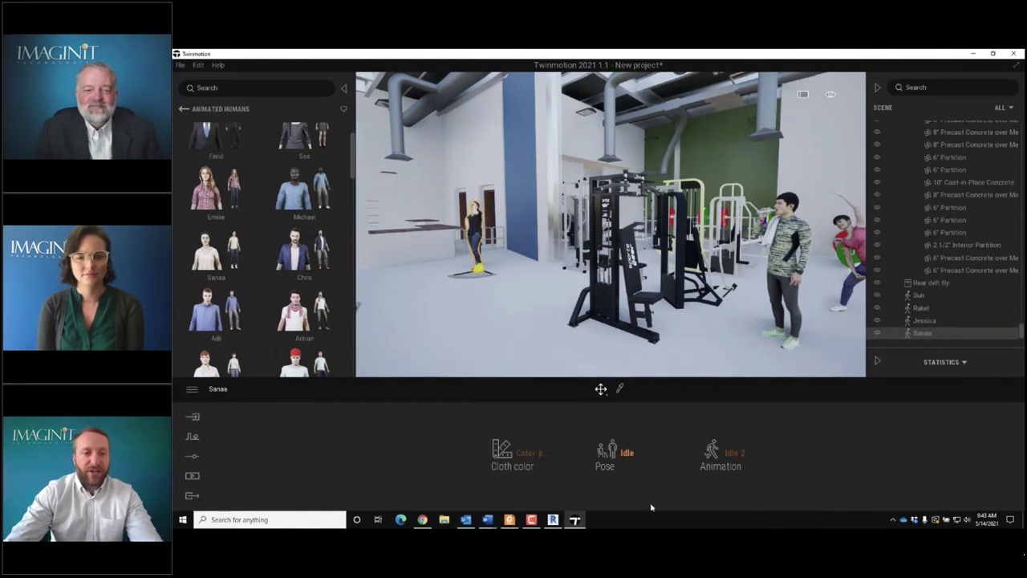
- Try the Speaking, Sitting and Dancing poses on the animated woman and set her pose to Special
{"action": "left_click", "coordinate": [625, 454]}
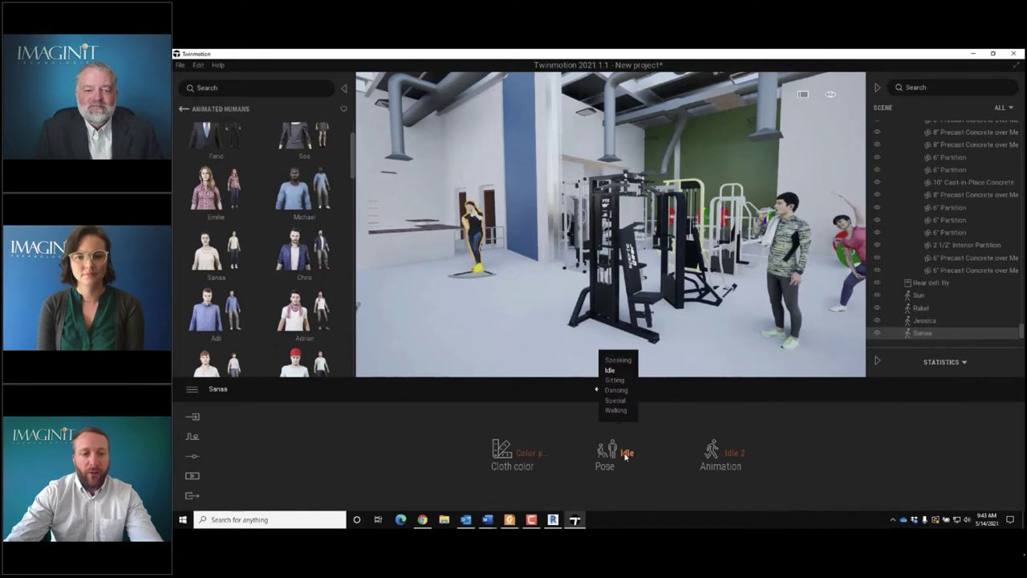
{"action": "left_click", "coordinate": [628, 361]}
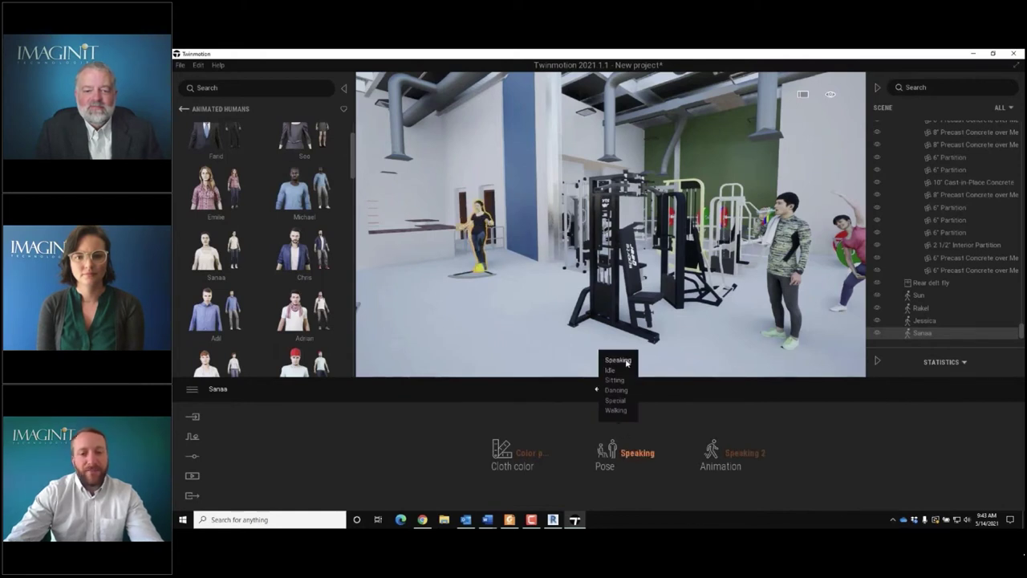
{"action": "left_click", "coordinate": [614, 380]}
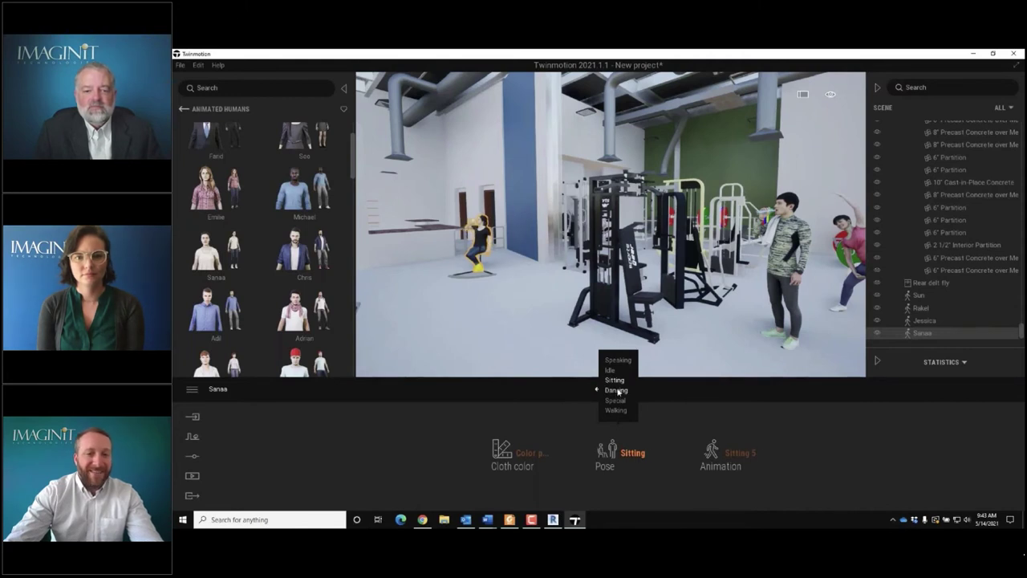
{"action": "left_click", "coordinate": [616, 390]}
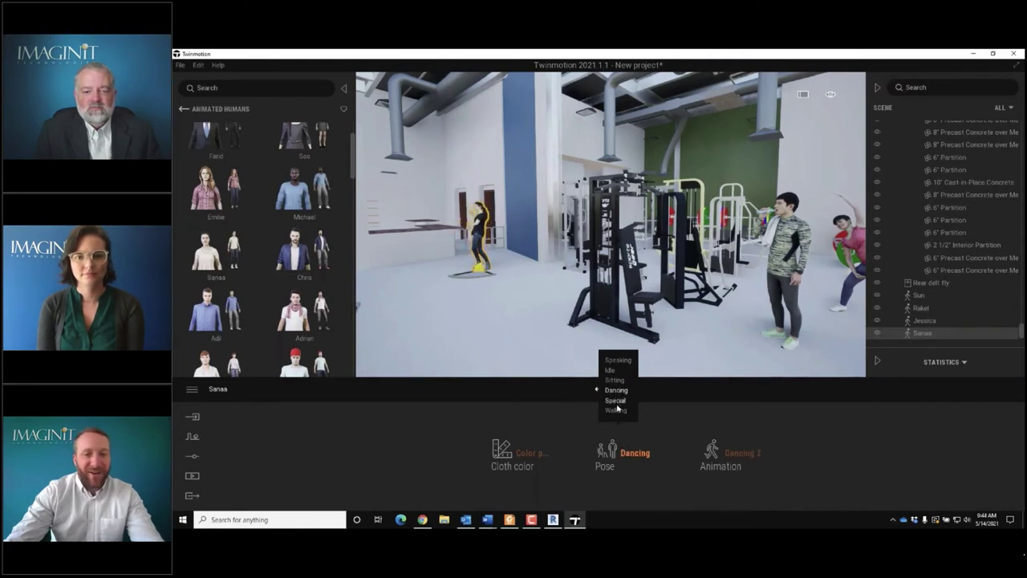
{"action": "left_click", "coordinate": [615, 401]}
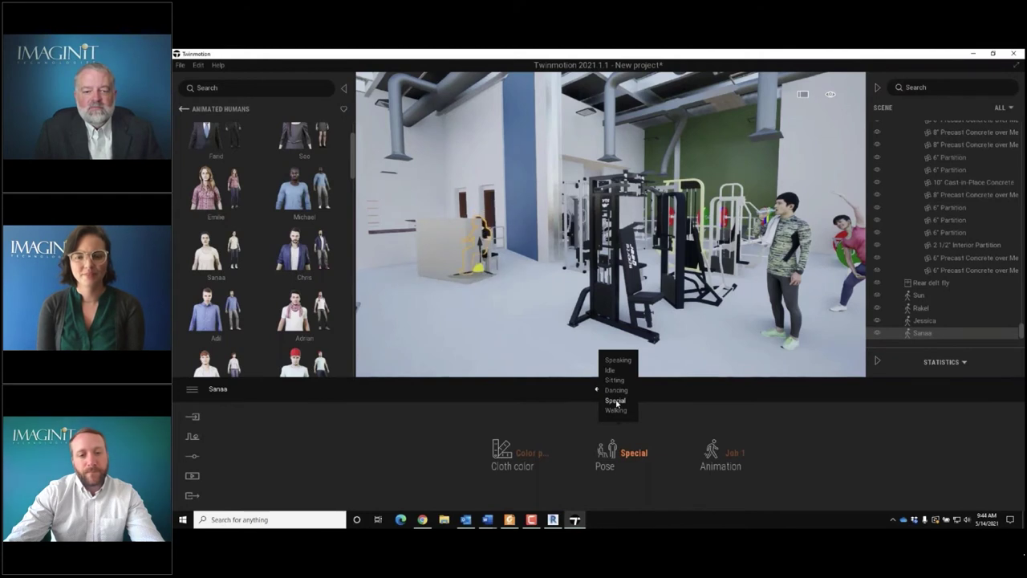
- Try the Walking pose on the animated woman and settle on the Idle pose with the Idle 1 animation
{"action": "left_click", "coordinate": [615, 410]}
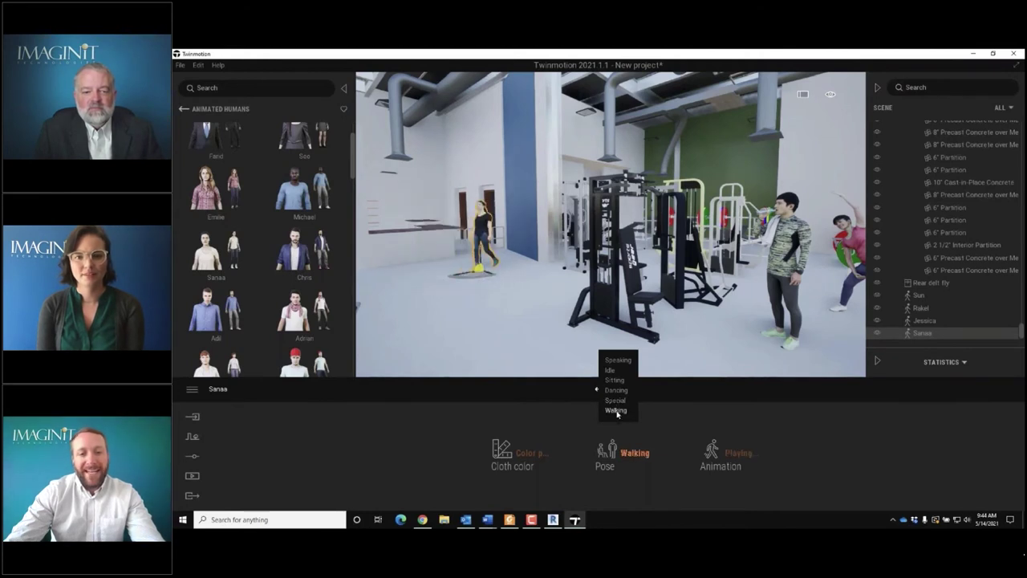
{"action": "left_click", "coordinate": [610, 371]}
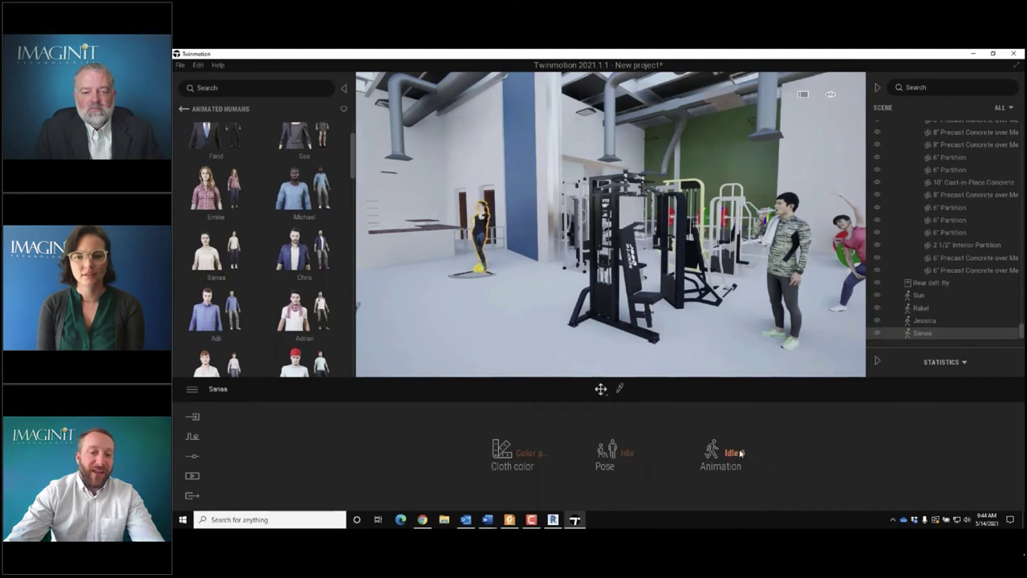
{"action": "mouse_move", "coordinate": [740, 453]}
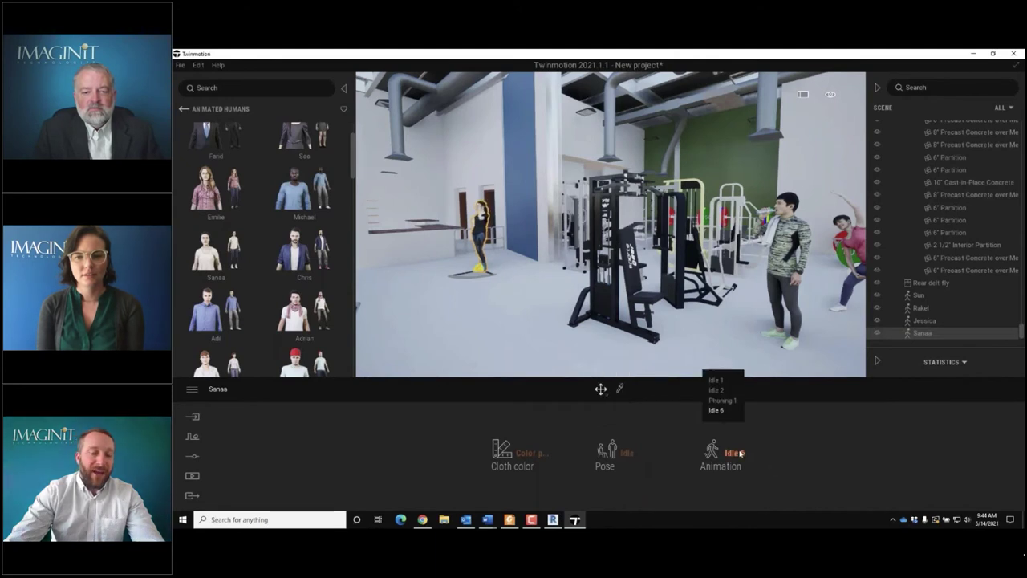
{"action": "left_click", "coordinate": [717, 380]}
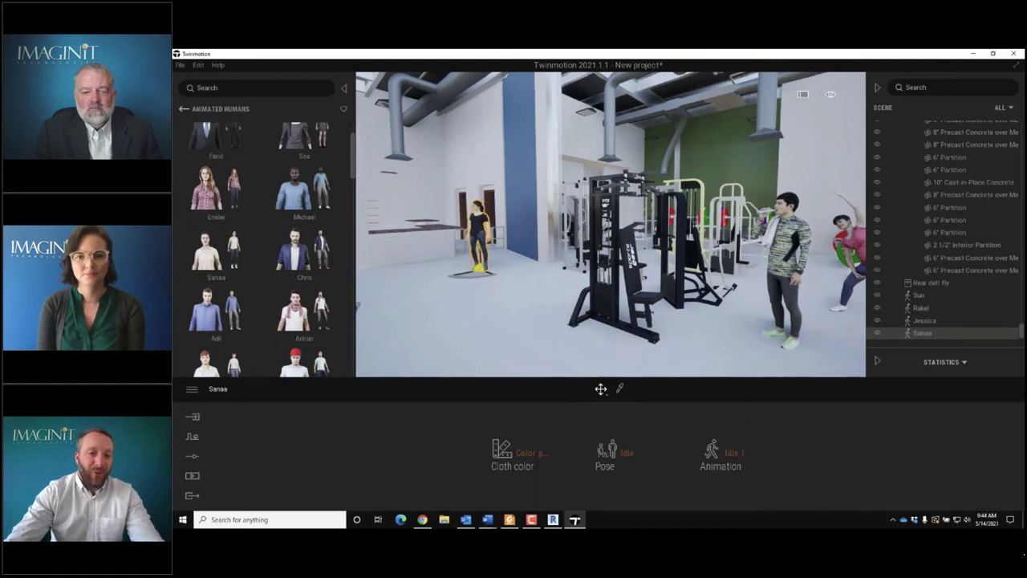
- Set the time of day to 16:38 so that sunlight falls through the curved window wall
{"action": "right_click_drag", "start_coordinate": [540, 334], "coordinate": [471, 330]}
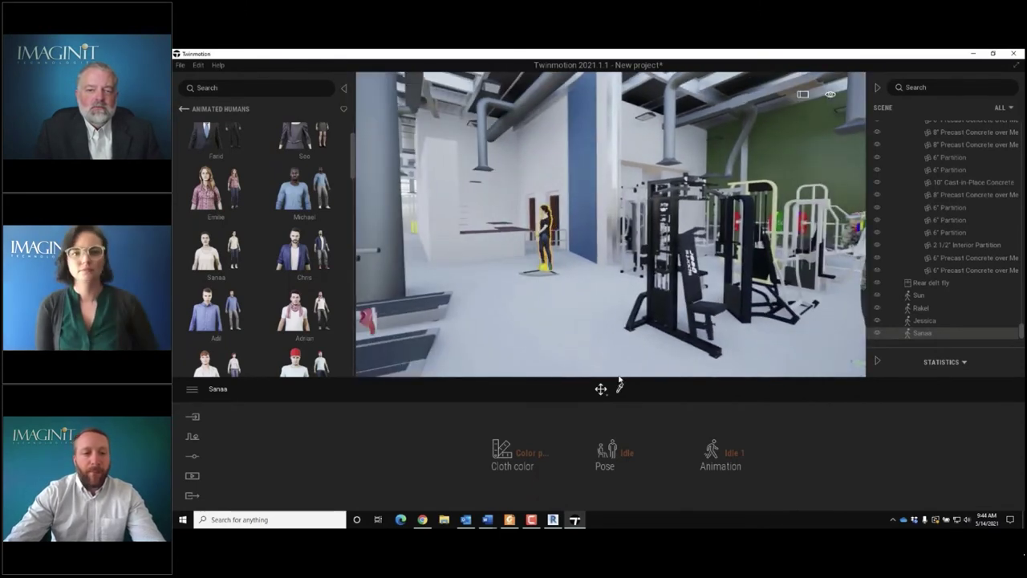
{"action": "right_click_drag", "start_coordinate": [609, 337], "coordinate": [369, 329]}
{"action": "key", "text": "w"}
{"action": "key", "text": "w"}
{"action": "key", "text": "w"}
{"action": "right_click_drag", "start_coordinate": [642, 347], "coordinate": [592, 333]}
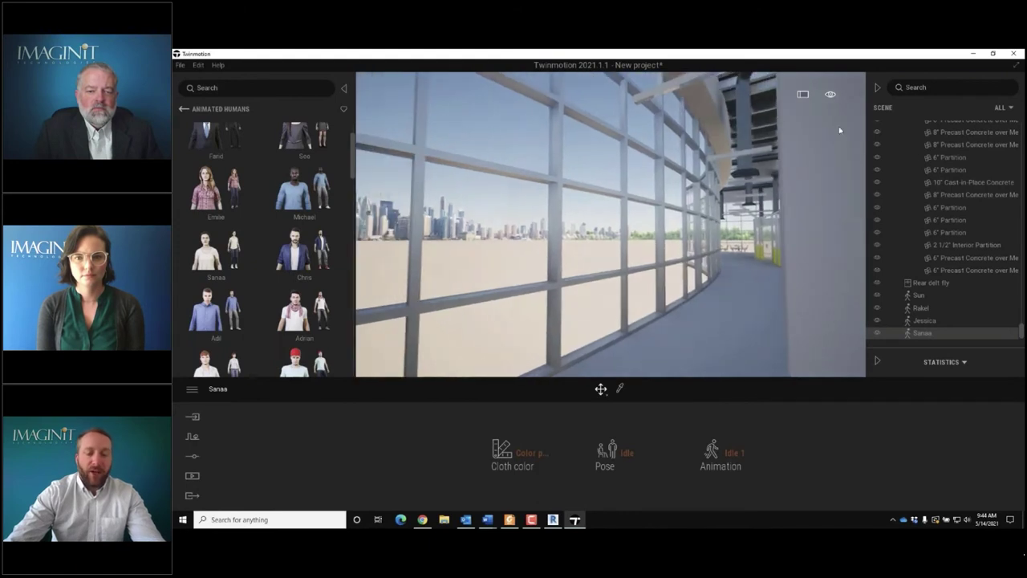
{"action": "mouse_move", "coordinate": [830, 94]}
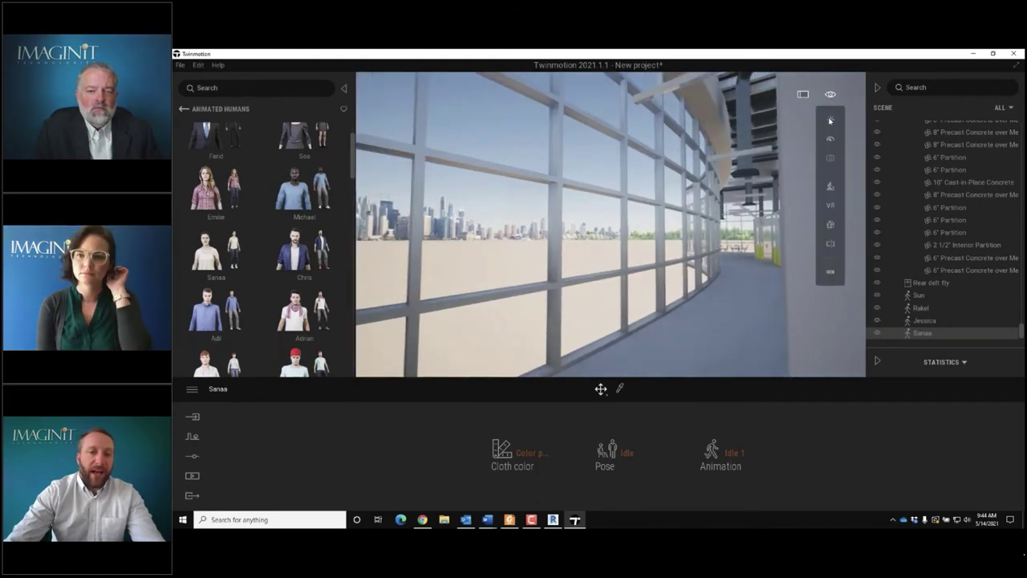
{"action": "mouse_move", "coordinate": [830, 119]}
{"action": "mouse_move", "coordinate": [780, 164]}
{"action": "left_mouse_down"}
{"action": "mouse_move", "coordinate": [777, 140]}
{"action": "mouse_move", "coordinate": [775, 182]}
{"action": "mouse_move", "coordinate": [778, 174]}
{"action": "left_mouse_up"}
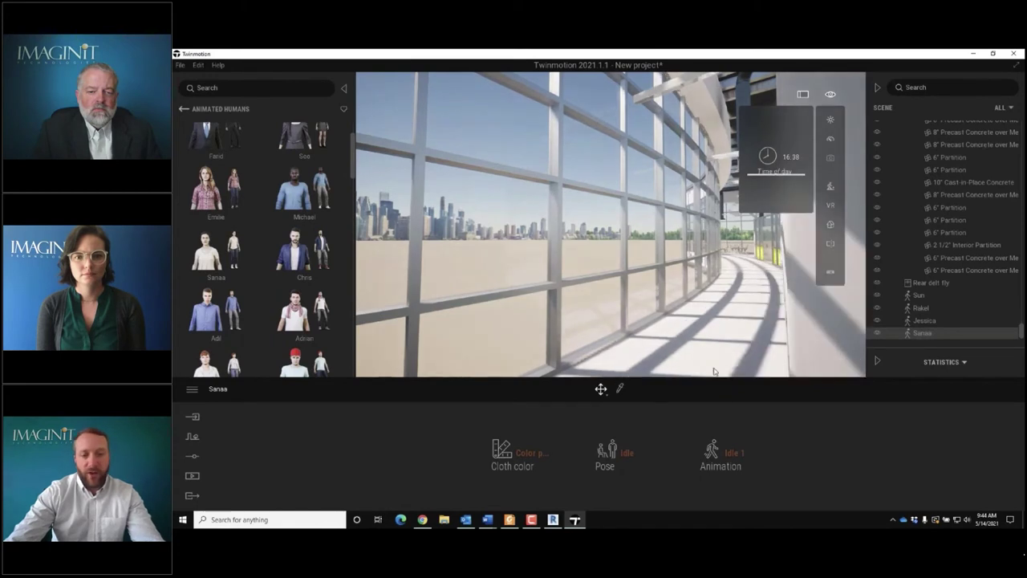
- Set the north offset of the project location to 68°
{"action": "left_click", "coordinate": [193, 438]}
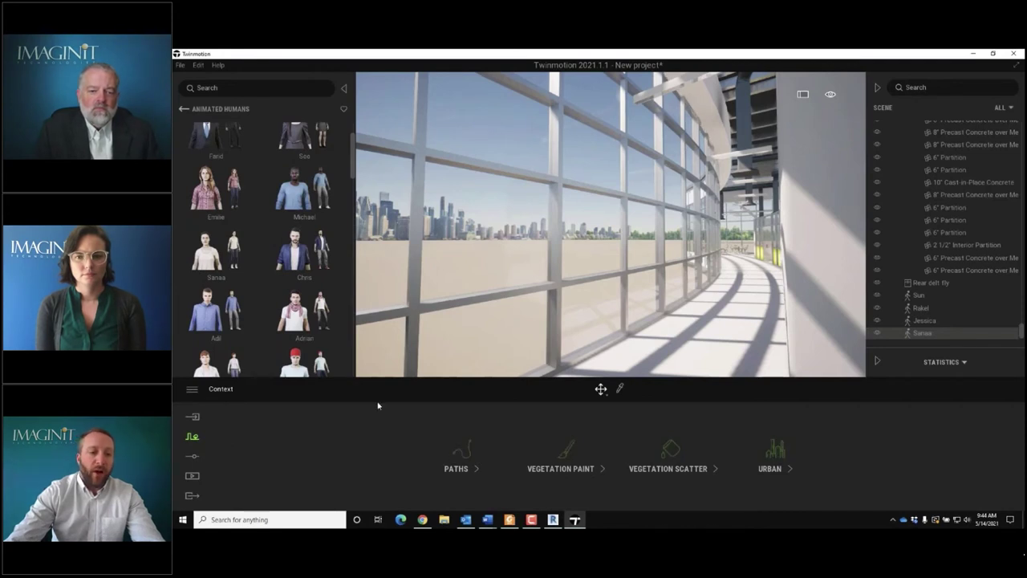
{"action": "left_click", "coordinate": [197, 418]}
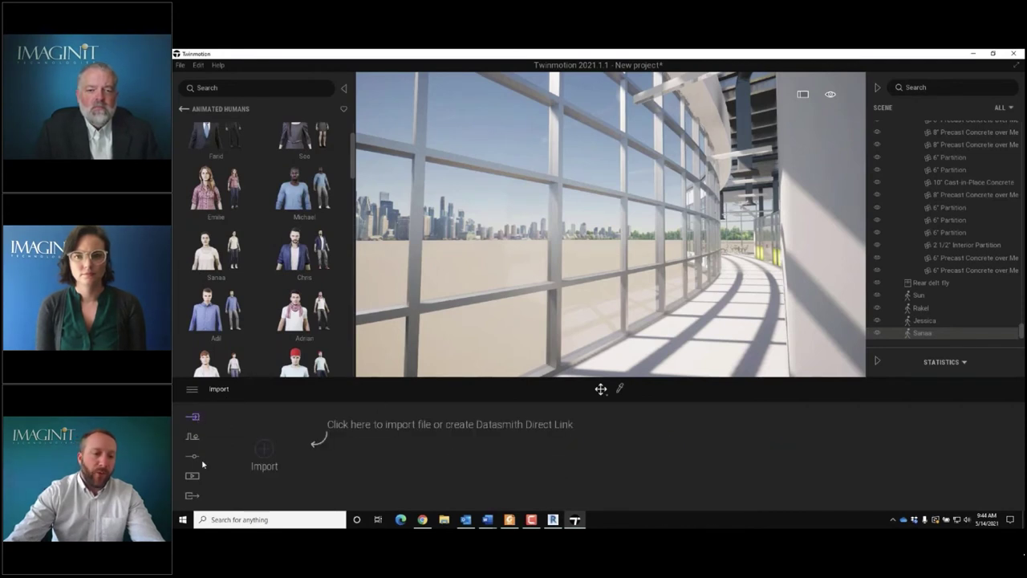
{"action": "left_click", "coordinate": [192, 456]}
{"action": "left_click", "coordinate": [469, 446]}
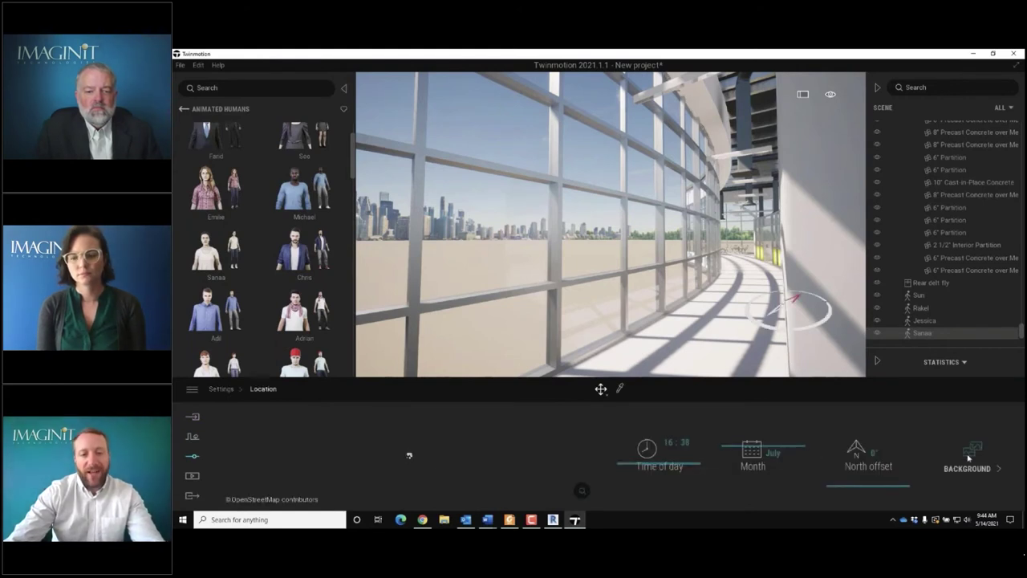
{"action": "left_click_drag", "start_coordinate": [859, 459], "coordinate": [859, 475]}
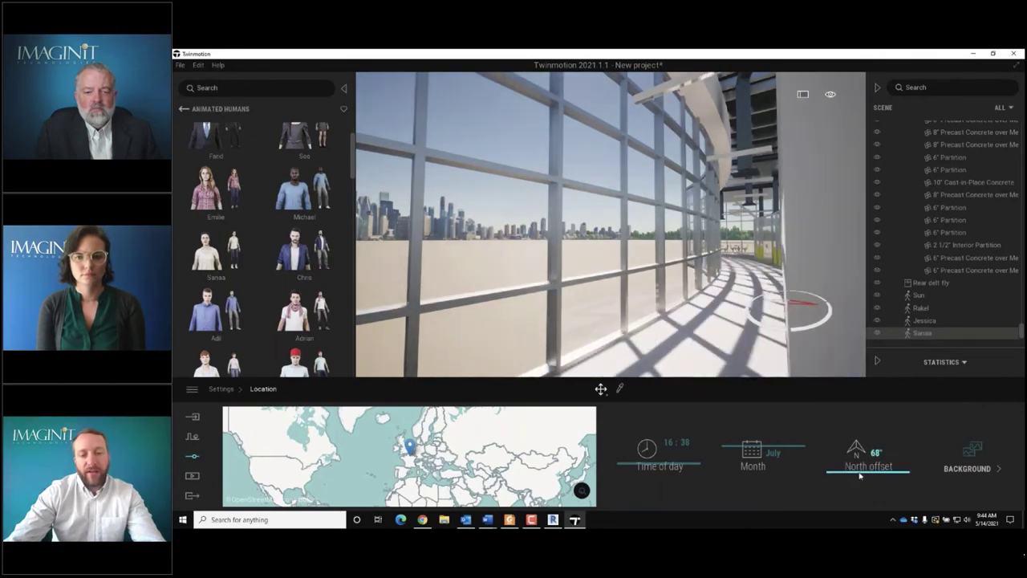
- Change the background picture from City to Mountains
{"action": "left_click", "coordinate": [965, 458]}
{"action": "left_click", "coordinate": [557, 455]}
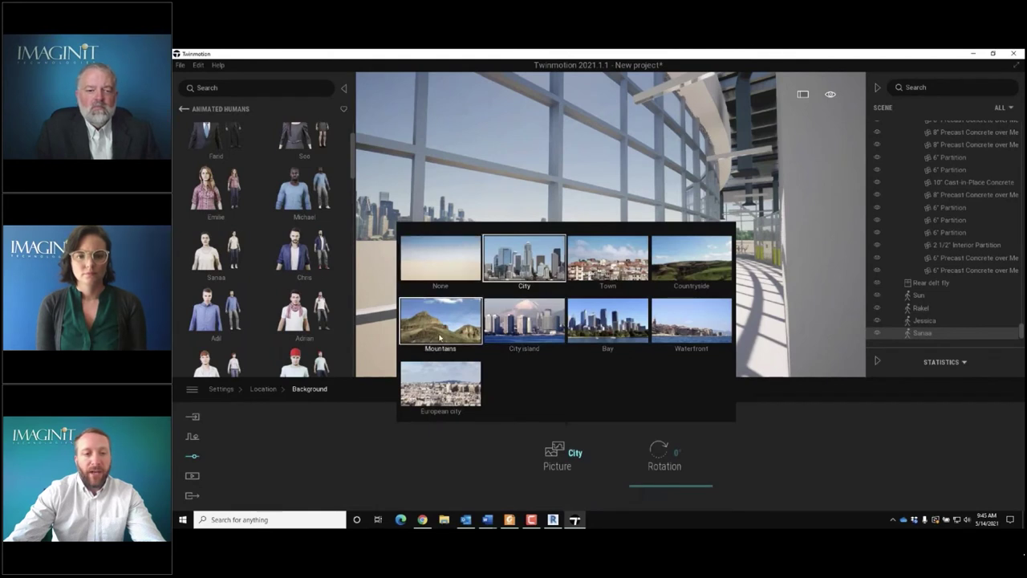
{"action": "left_click", "coordinate": [439, 338]}
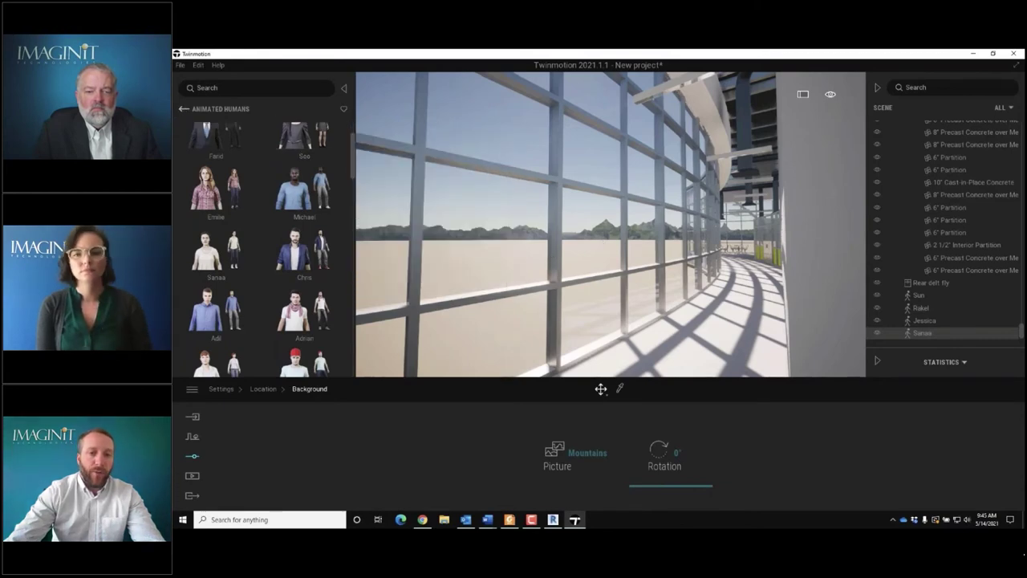
- Place the Rocky grasslands landscape on the ground outside the building
{"action": "right_click_drag", "start_coordinate": [573, 225], "coordinate": [526, 288]}
{"action": "key", "text": "a"}
{"action": "left_click", "coordinate": [181, 109]}
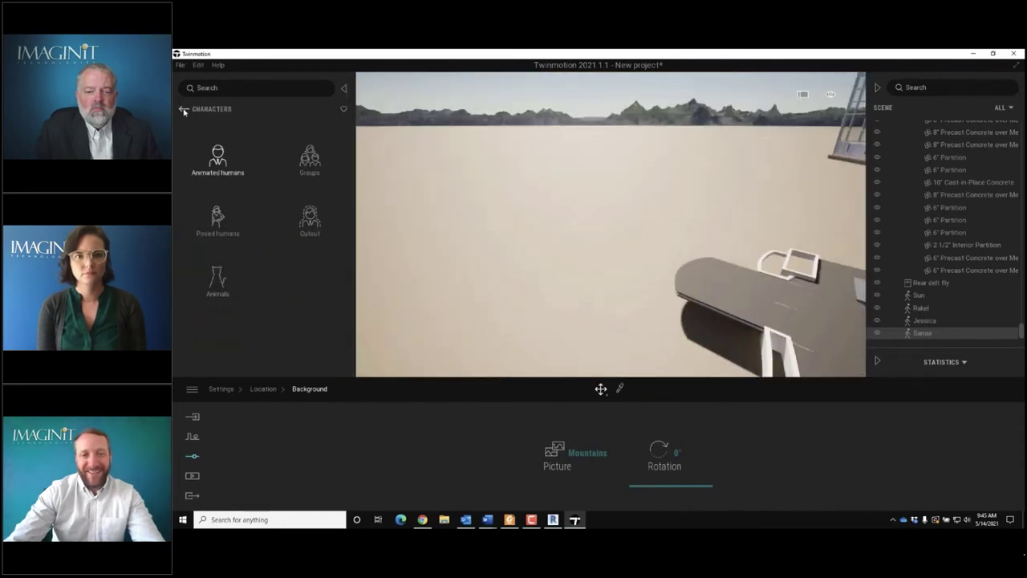
{"action": "left_click", "coordinate": [182, 110]}
{"action": "left_click", "coordinate": [305, 156]}
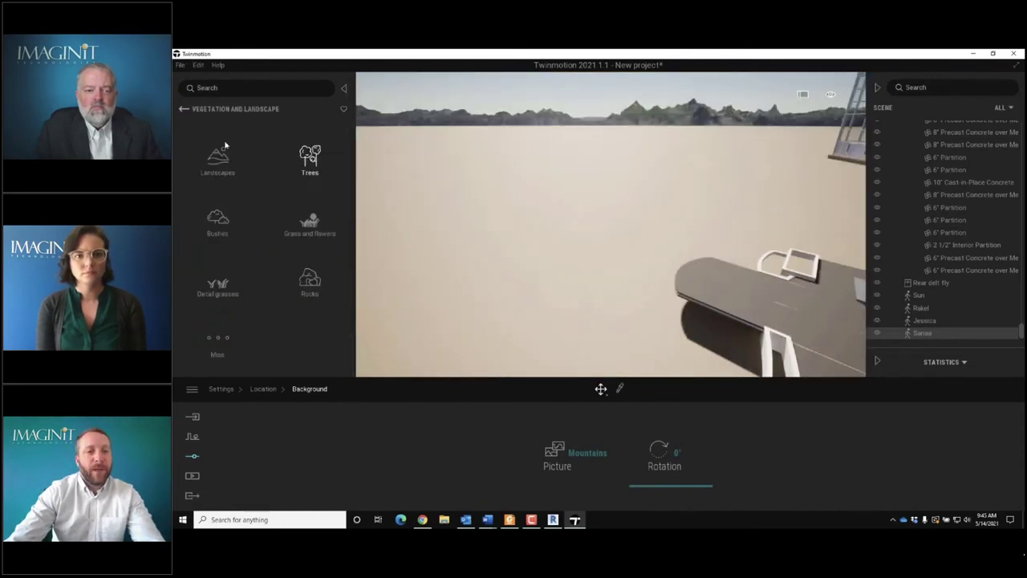
{"action": "left_click", "coordinate": [216, 155]}
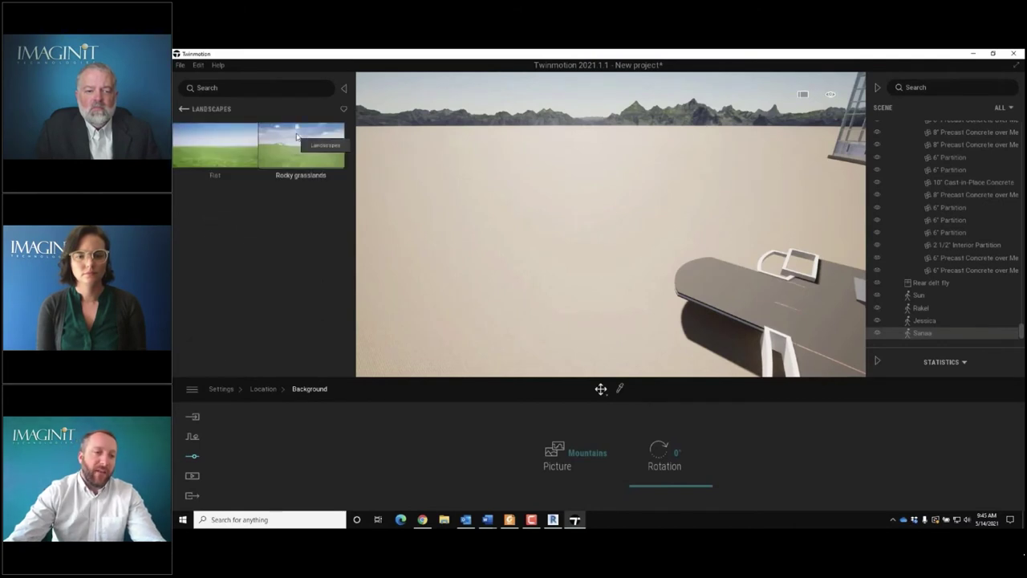
{"action": "left_click", "coordinate": [555, 195]}
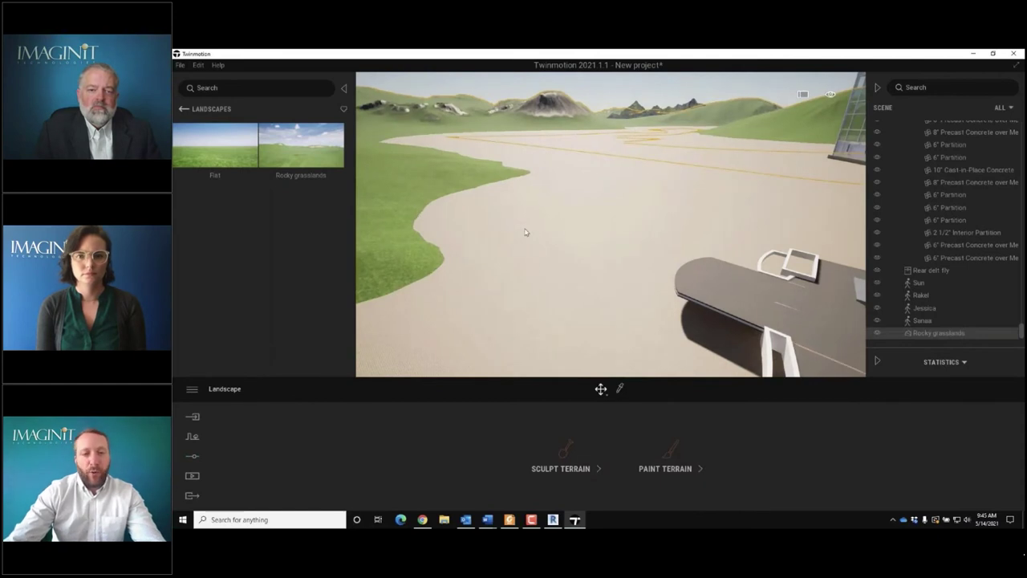
- Delete the flat beige ground that covers parts of the grass landscape
{"action": "right_click_drag", "start_coordinate": [526, 232], "coordinate": [445, 212]}
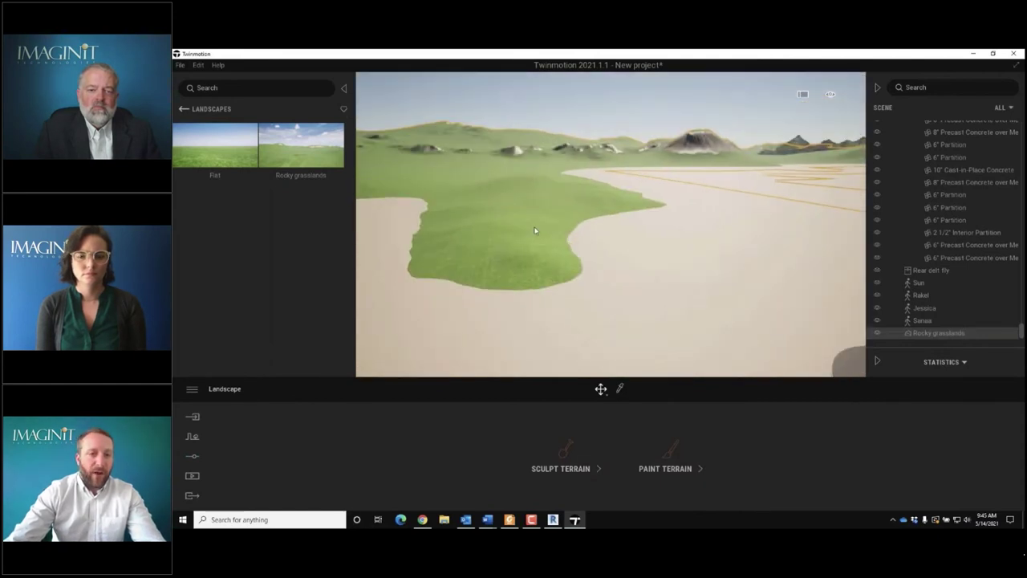
{"action": "left_click", "coordinate": [674, 285]}
{"action": "key", "text": "Delete"}
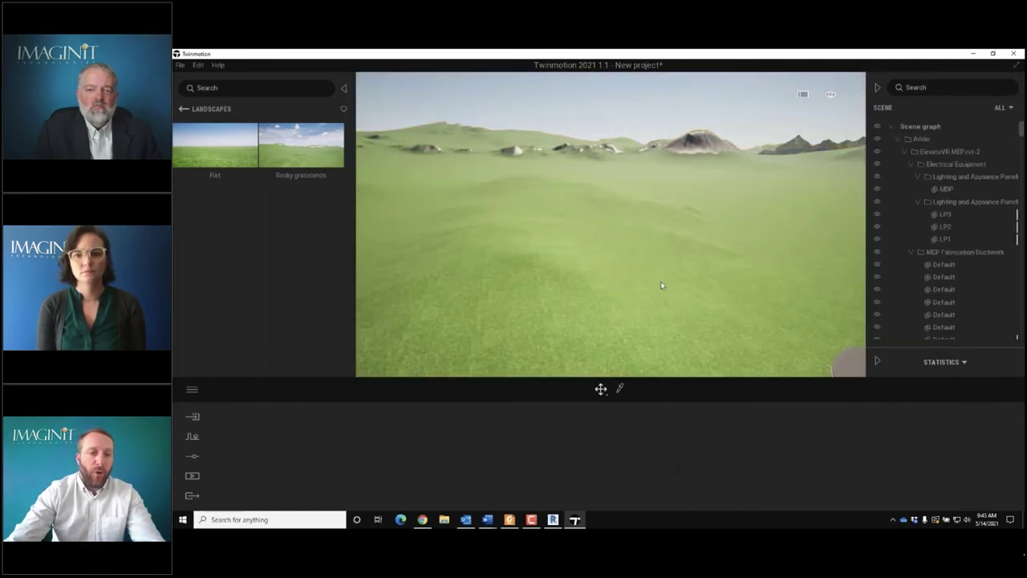
{"action": "right_click_drag", "start_coordinate": [660, 281], "coordinate": [798, 285]}
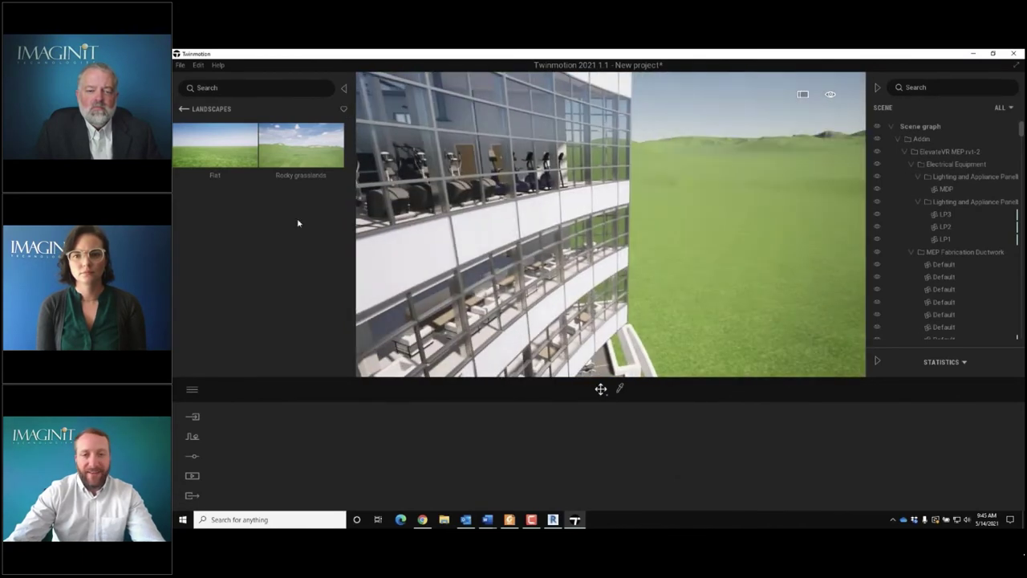
- Place one Nikko fir and two Japanese white larch trees on the grass beside the building
{"action": "left_click", "coordinate": [183, 108]}
{"action": "left_click", "coordinate": [309, 156]}
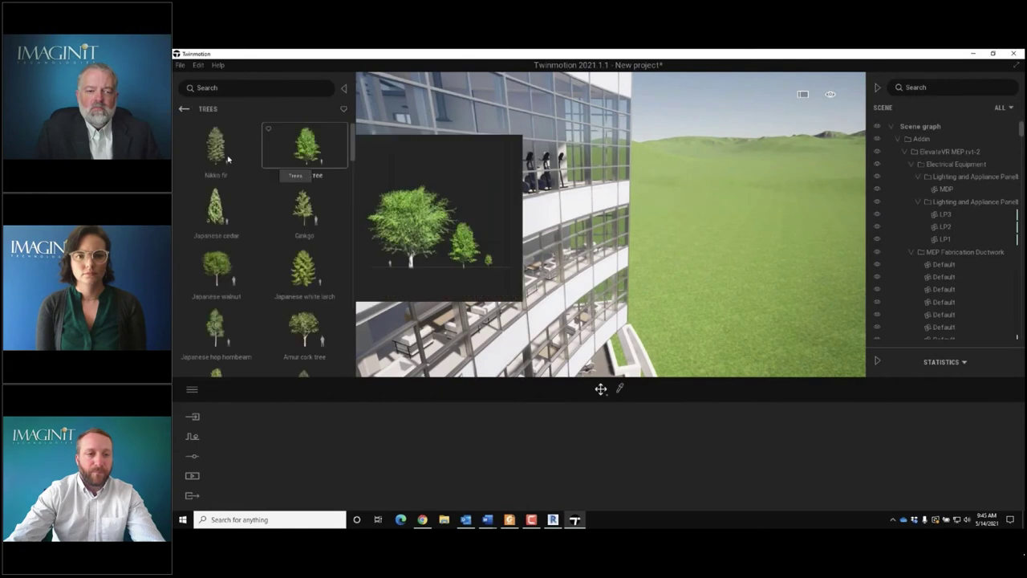
{"action": "left_click_drag", "start_coordinate": [765, 284], "coordinate": [674, 298]}
{"action": "mouse_move", "coordinate": [317, 282]}
{"action": "left_click_drag", "start_coordinate": [317, 282], "coordinate": [720, 298]}
{"action": "mouse_move", "coordinate": [299, 275]}
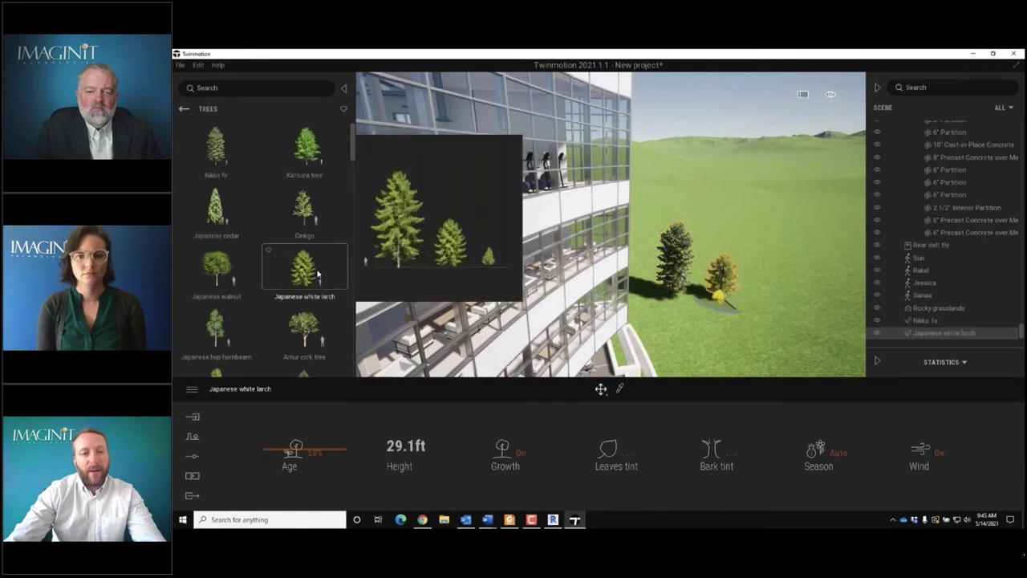
{"action": "left_click_drag", "start_coordinate": [299, 276], "coordinate": [762, 283]}
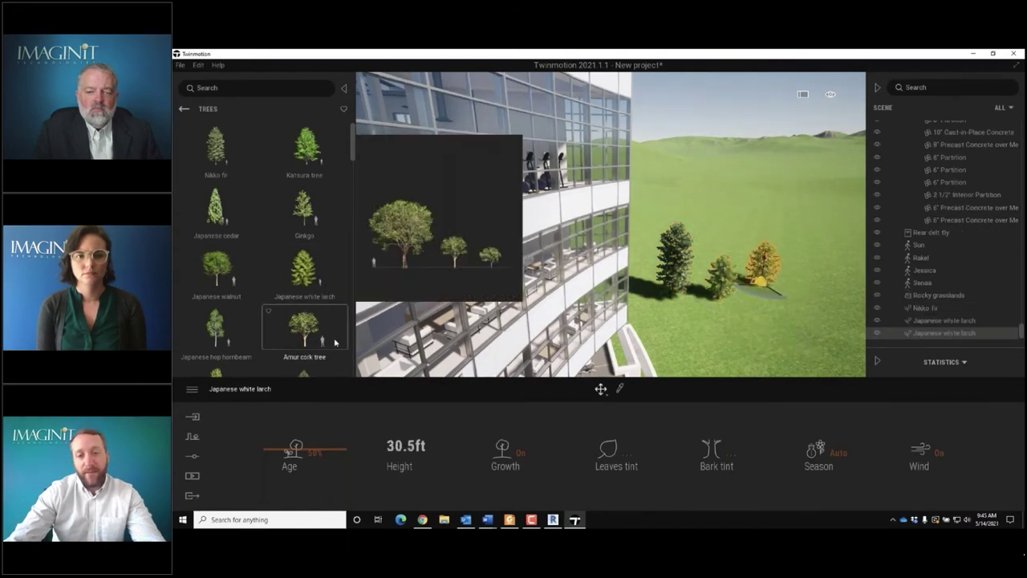
- Paint a grove of Nikko fir, Japanese cedar and Japanese hop hornbeam on the grass around the placed trees with Vegetation paint
{"action": "left_click", "coordinate": [183, 110]}
{"action": "left_click", "coordinate": [197, 439]}
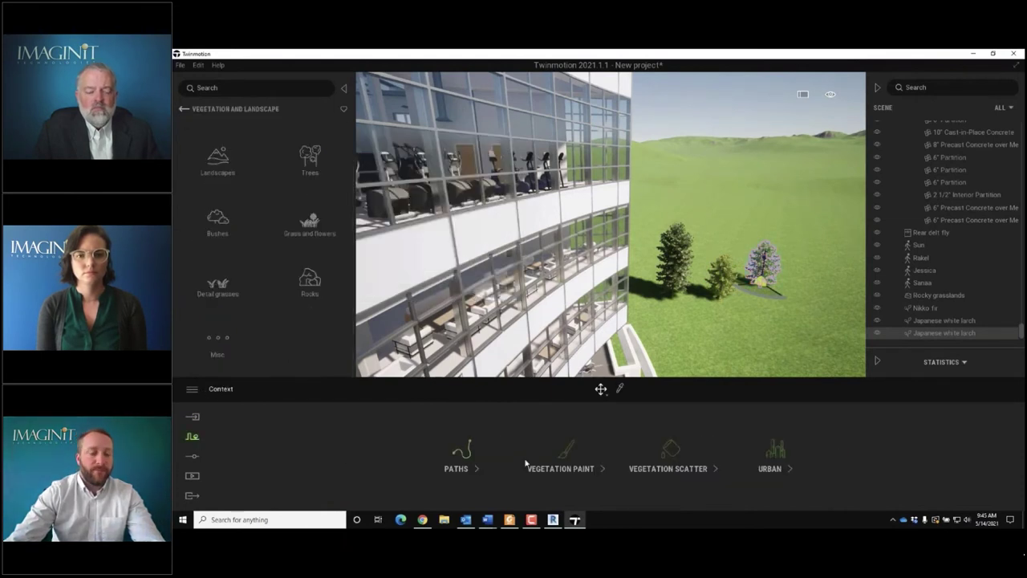
{"action": "left_click", "coordinate": [562, 461]}
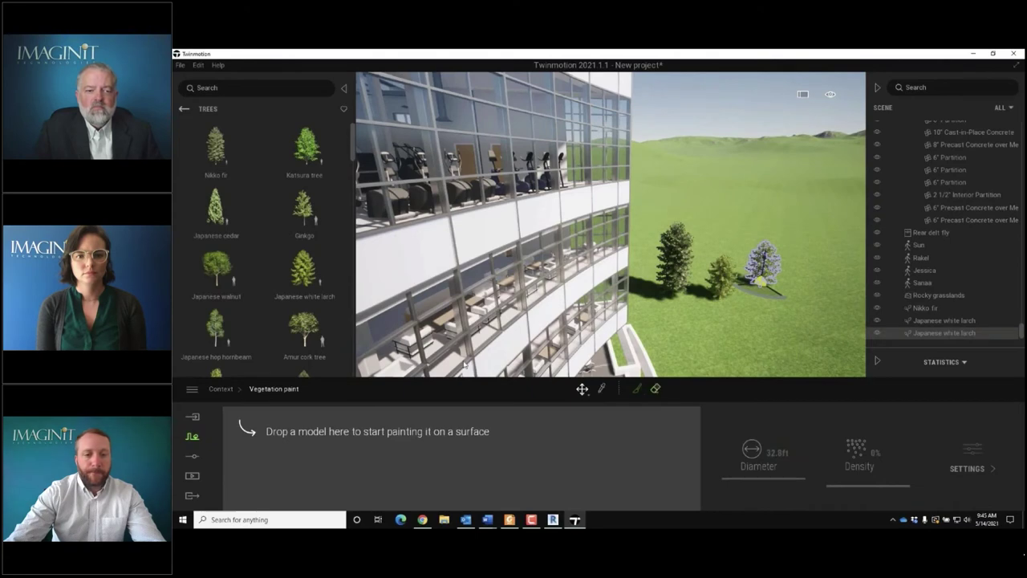
{"action": "mouse_move", "coordinate": [215, 145]}
{"action": "left_mouse_down"}
{"action": "mouse_move", "coordinate": [325, 403]}
{"action": "mouse_move", "coordinate": [325, 473]}
{"action": "left_mouse_up"}
{"action": "left_click_drag", "start_coordinate": [217, 192], "coordinate": [321, 445]}
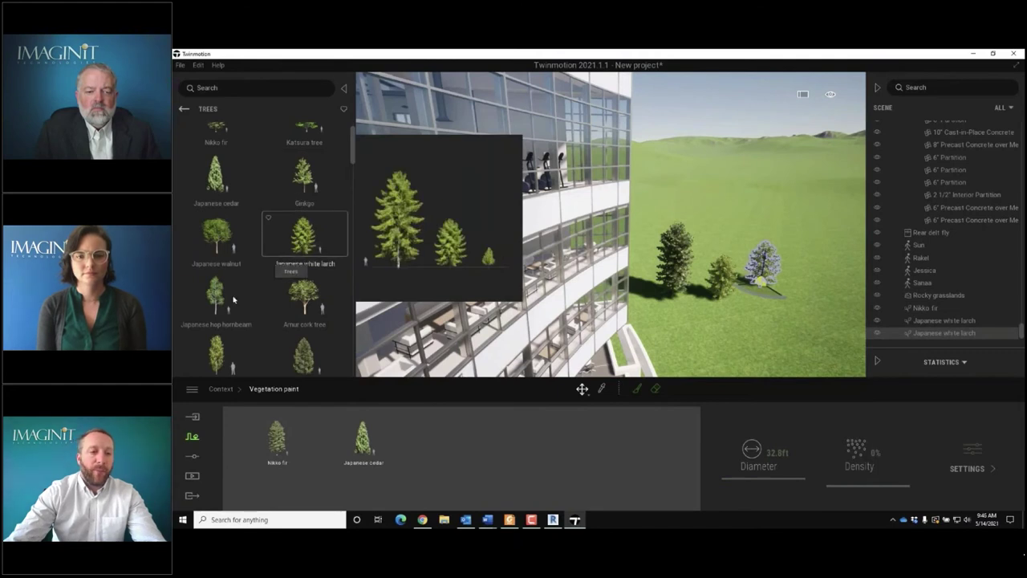
{"action": "scroll", "coordinate": [233, 299], "scroll_direction": "down", "scroll_amount": 1}
{"action": "left_click_drag", "start_coordinate": [234, 297], "coordinate": [410, 440]}
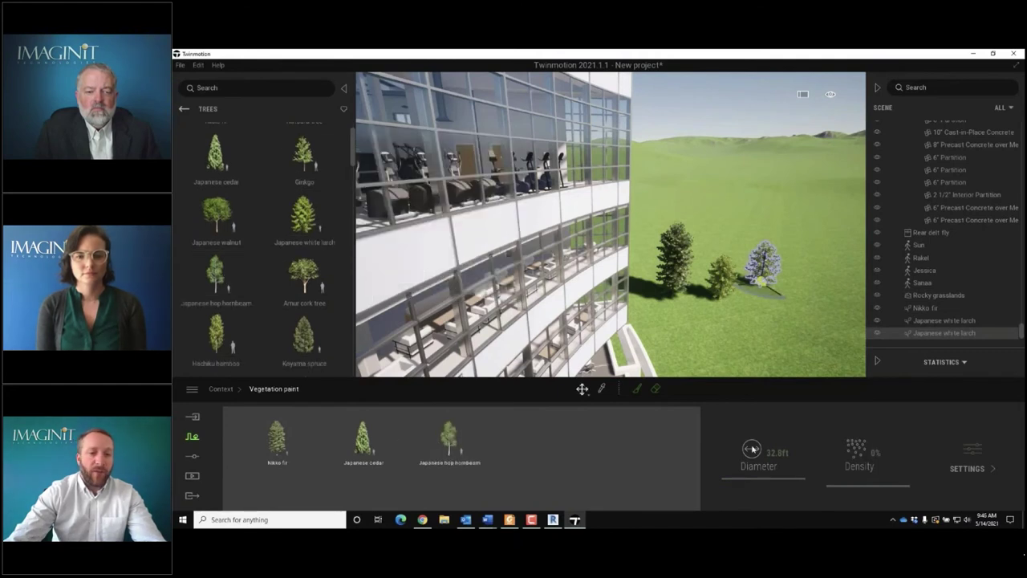
{"action": "left_click", "coordinate": [638, 389]}
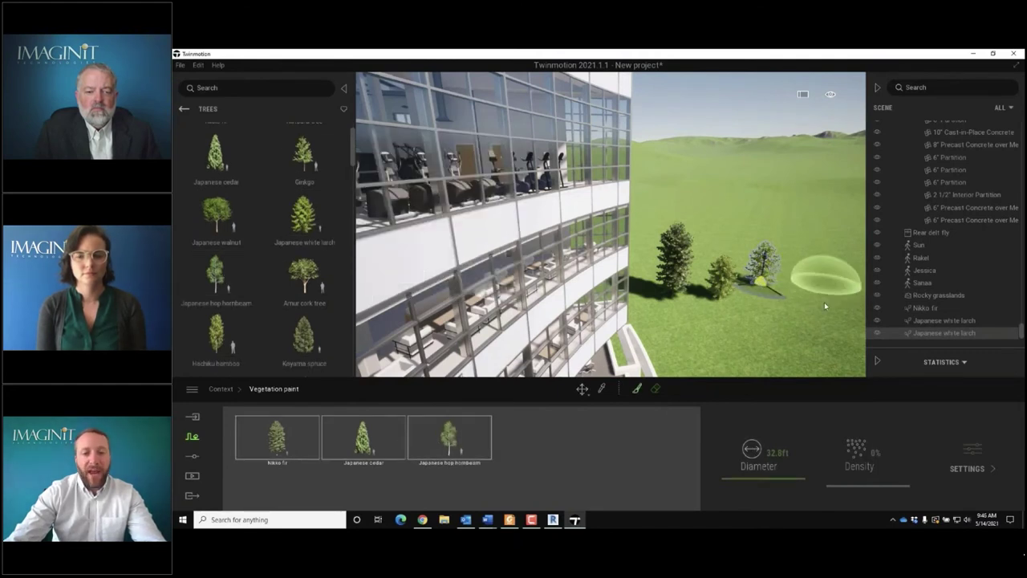
{"action": "mouse_move", "coordinate": [825, 297]}
{"action": "left_mouse_down"}
{"action": "mouse_move", "coordinate": [762, 228]}
{"action": "mouse_move", "coordinate": [706, 241]}
{"action": "mouse_move", "coordinate": [724, 277]}
{"action": "mouse_move", "coordinate": [658, 221]}
{"action": "mouse_move", "coordinate": [682, 210]}
{"action": "mouse_move", "coordinate": [706, 241]}
{"action": "left_mouse_up"}
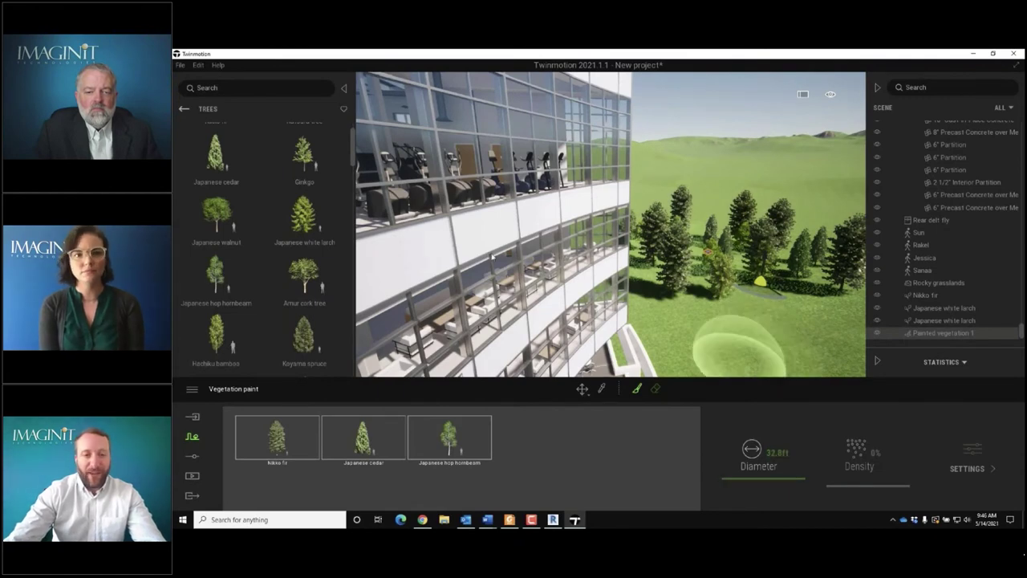
- Shift the weather from full sun to just short of cloudy, with the building and trees in view
{"action": "left_click", "coordinate": [184, 109]}
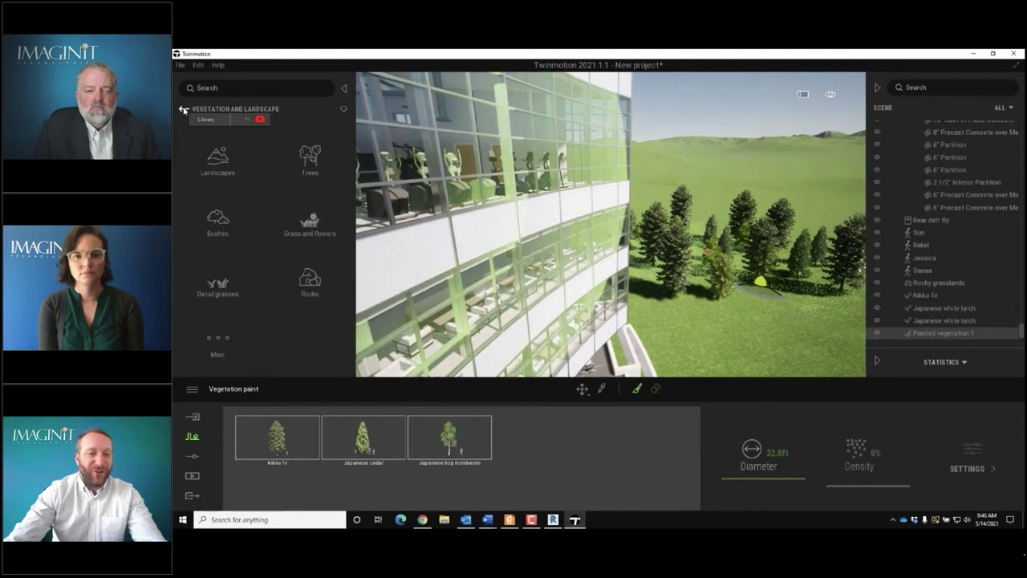
{"action": "left_click", "coordinate": [184, 108]}
{"action": "left_click", "coordinate": [193, 456]}
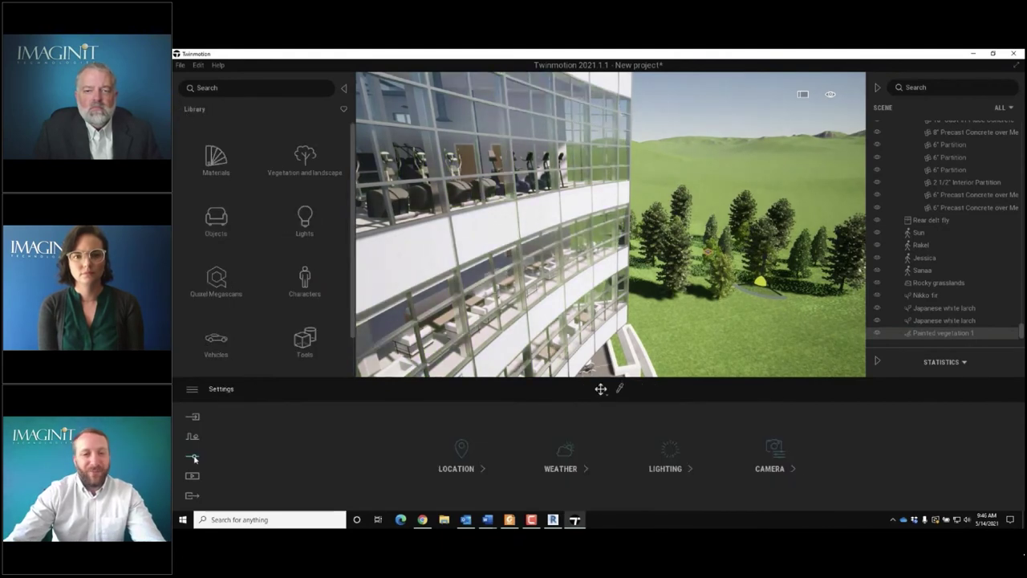
{"action": "left_click", "coordinate": [568, 454]}
{"action": "left_click_drag", "start_coordinate": [239, 433], "coordinate": [308, 431]}
{"action": "right_click_drag", "start_coordinate": [649, 287], "coordinate": [743, 224]}
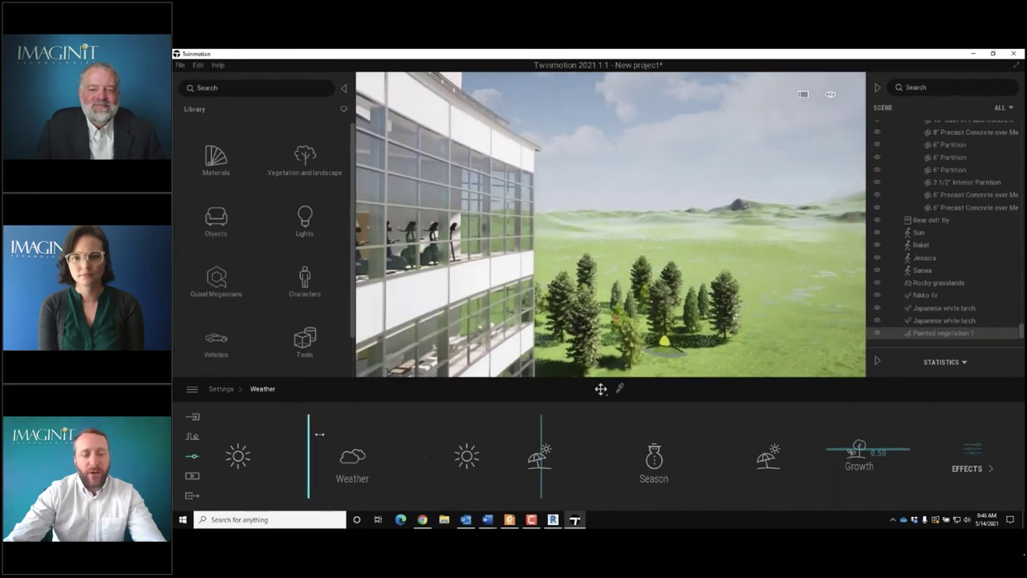
{"action": "left_click_drag", "start_coordinate": [320, 433], "coordinate": [339, 431]}
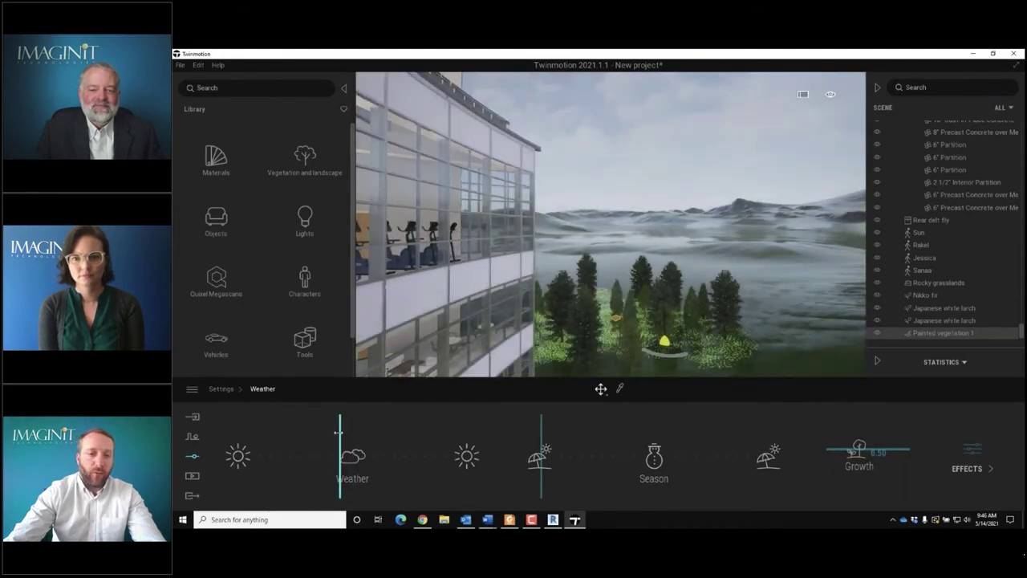
{"action": "left_click_drag", "start_coordinate": [339, 433], "coordinate": [338, 432]}
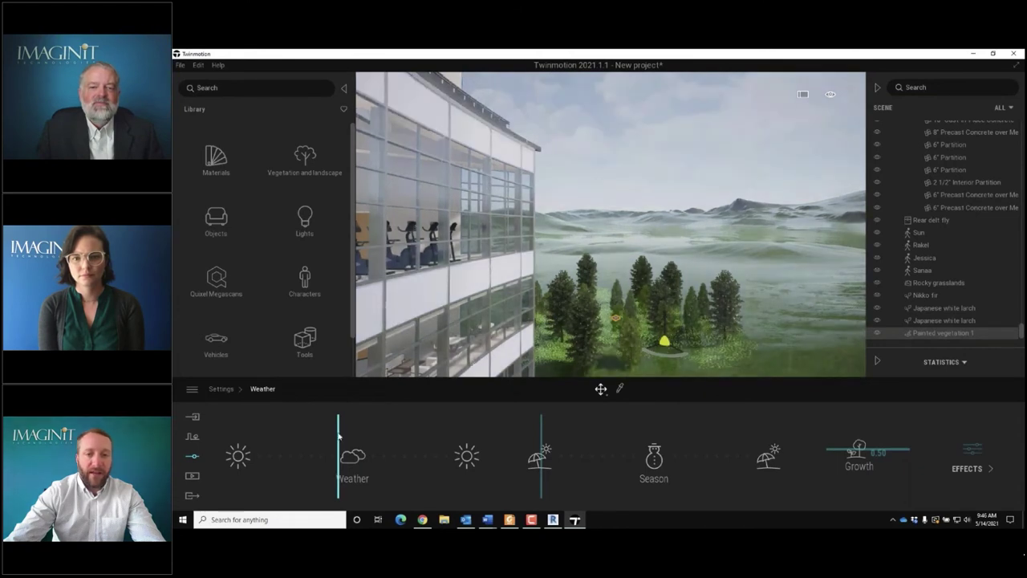
{"action": "left_click", "coordinate": [629, 156]}
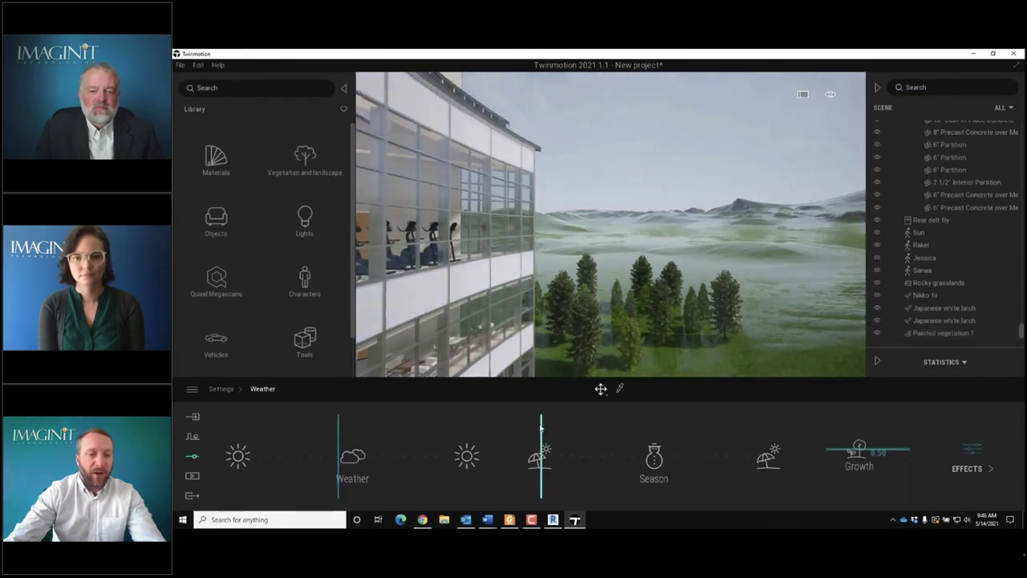
{"action": "mouse_move", "coordinate": [541, 427]}
{"action": "left_mouse_down"}
{"action": "mouse_move", "coordinate": [639, 428]}
{"action": "mouse_move", "coordinate": [541, 432]}
{"action": "left_mouse_up"}
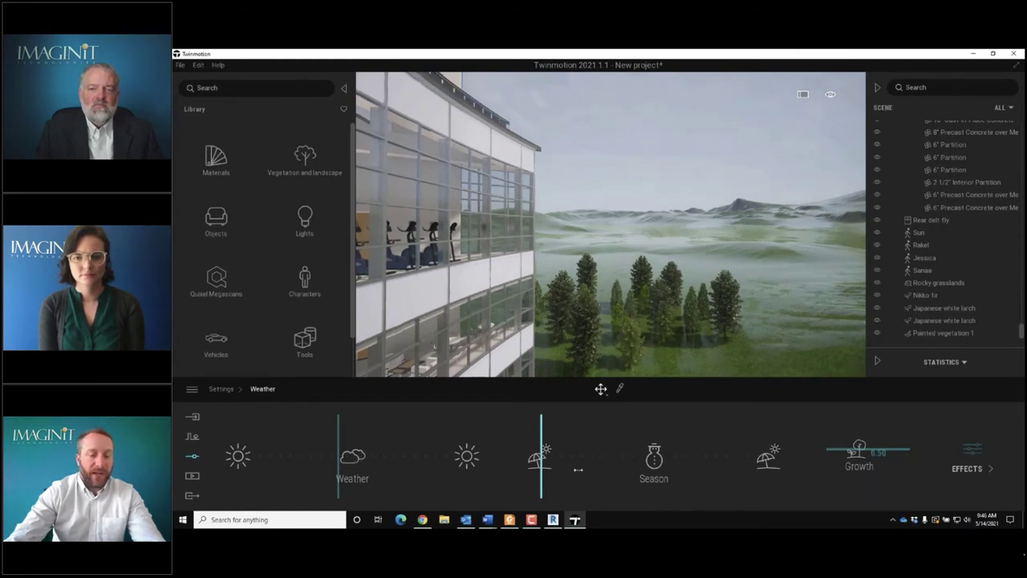
{"action": "left_click", "coordinate": [531, 523]}
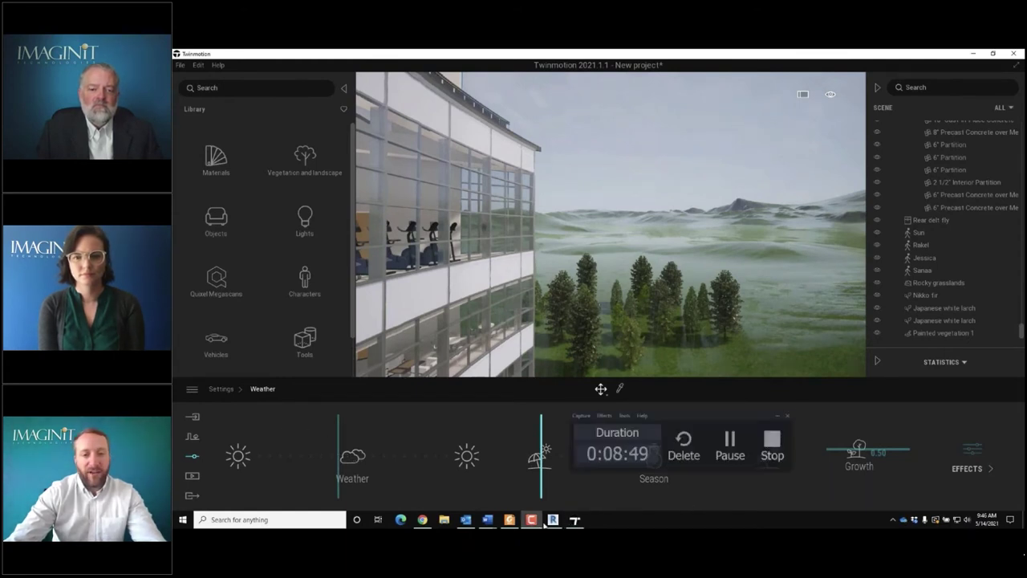
{"action": "left_click", "coordinate": [729, 433]}
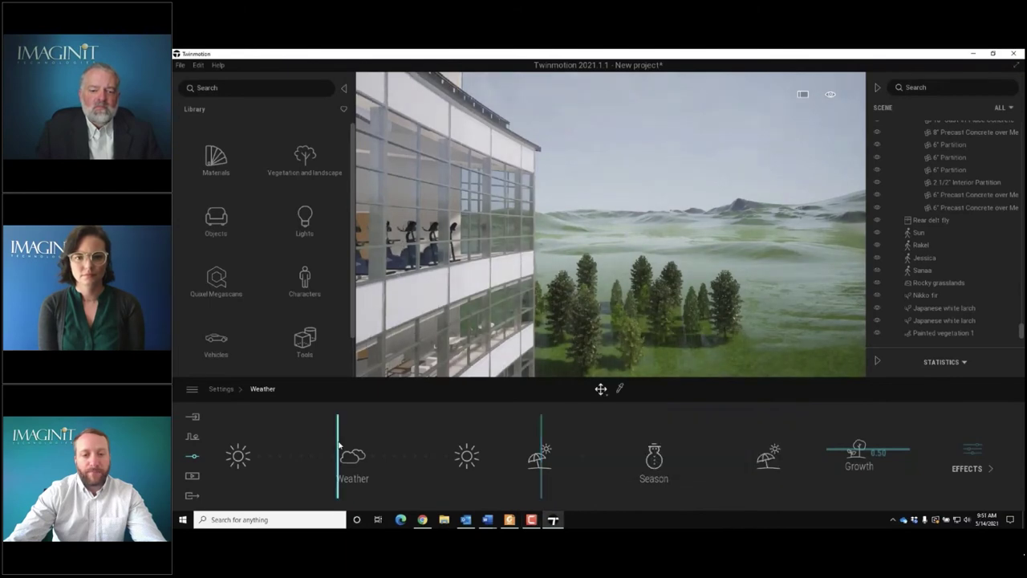
- Set the vegetation growth to 0.67 and the weather to mostly sunny with a few clouds, between full sun and cloudy
{"action": "left_click_drag", "start_coordinate": [338, 442], "coordinate": [243, 453]}
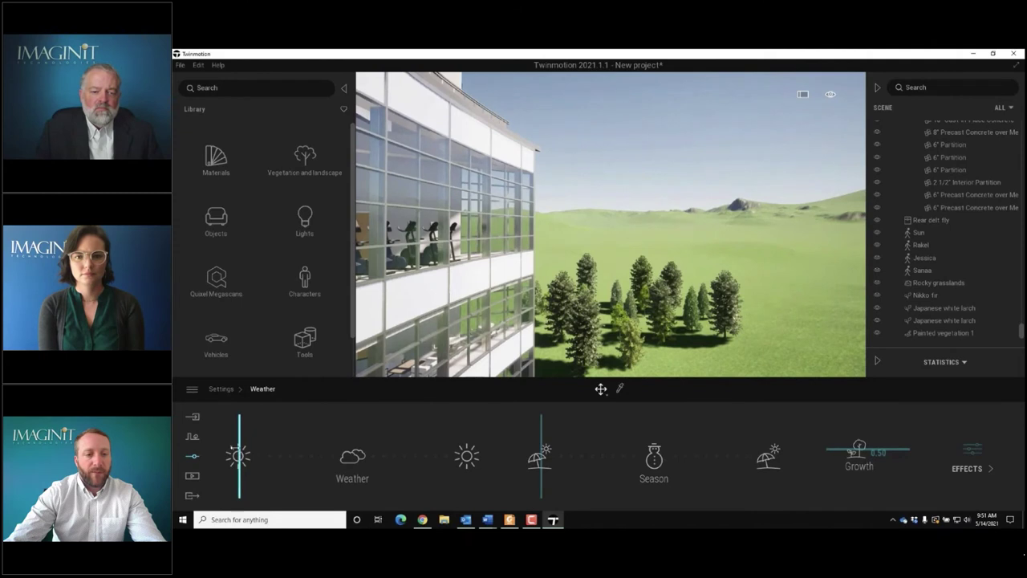
{"action": "mouse_move", "coordinate": [845, 450]}
{"action": "left_mouse_down"}
{"action": "mouse_move", "coordinate": [846, 414]}
{"action": "mouse_move", "coordinate": [847, 449]}
{"action": "mouse_move", "coordinate": [847, 434]}
{"action": "left_mouse_up"}
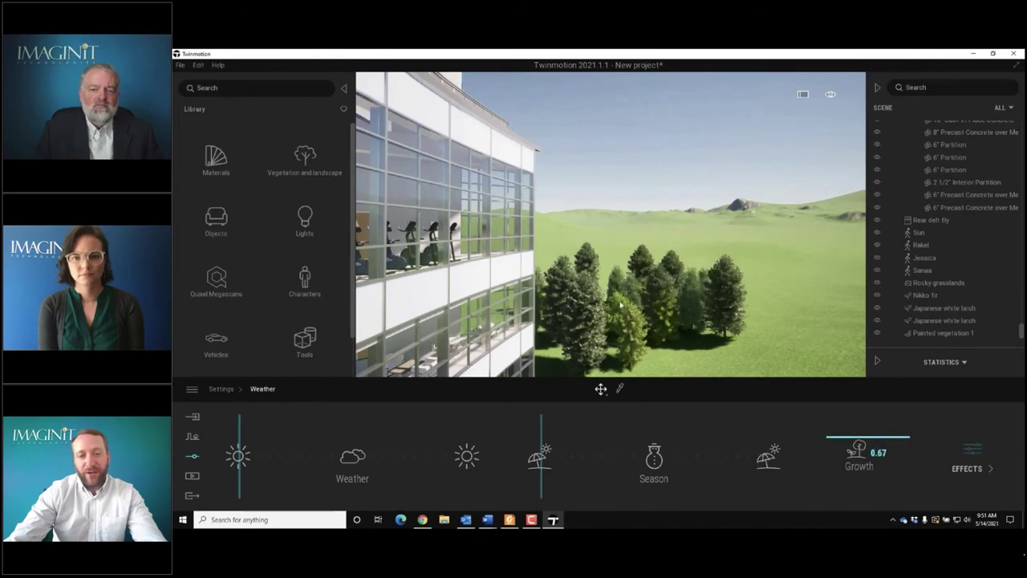
{"action": "right_click_drag", "start_coordinate": [615, 238], "coordinate": [646, 190]}
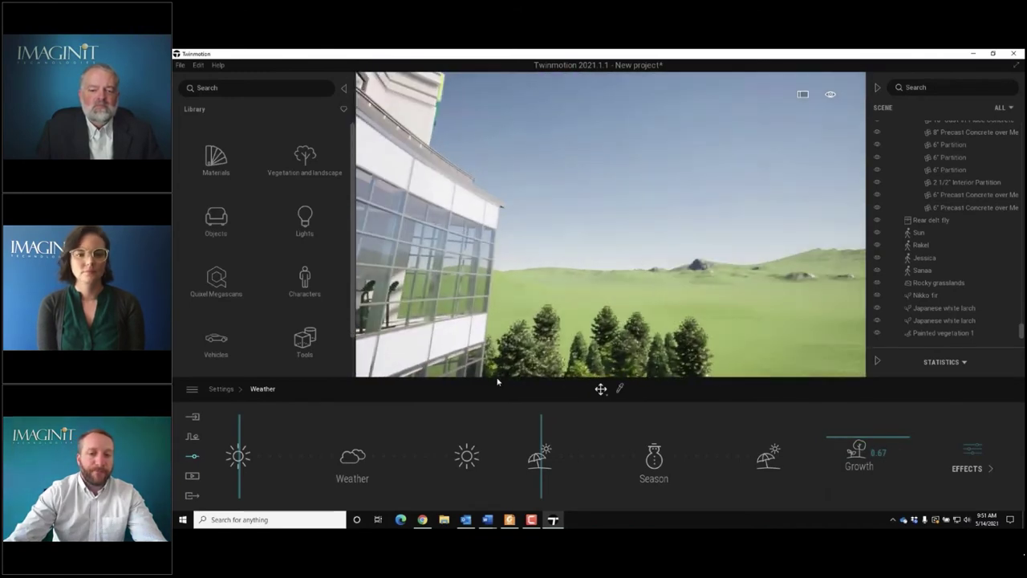
{"action": "left_click_drag", "start_coordinate": [238, 425], "coordinate": [280, 429]}
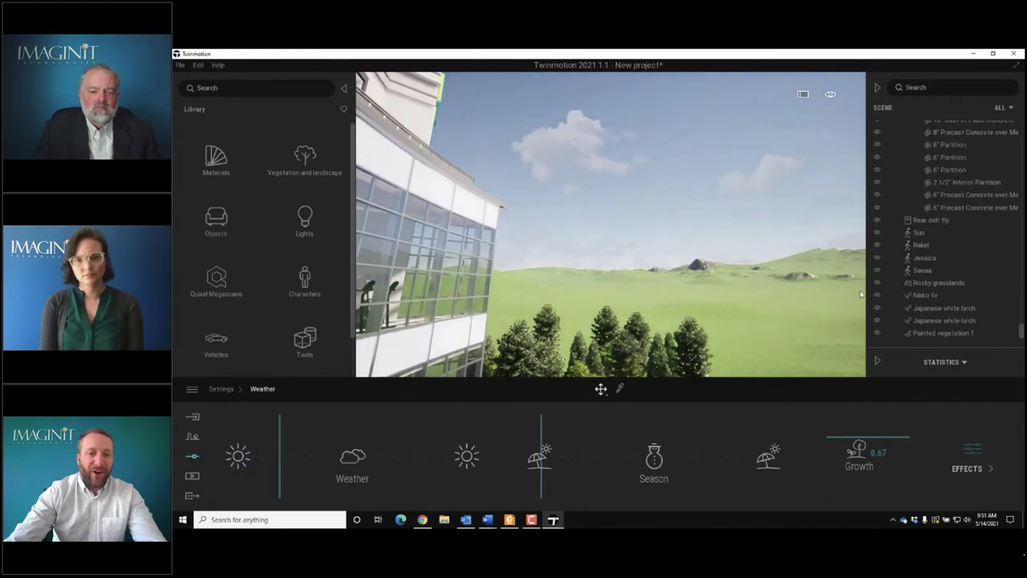
- Raise the smog effect to 55% and look over the hazy landscape around the building and its terrace
{"action": "left_click", "coordinate": [972, 455]}
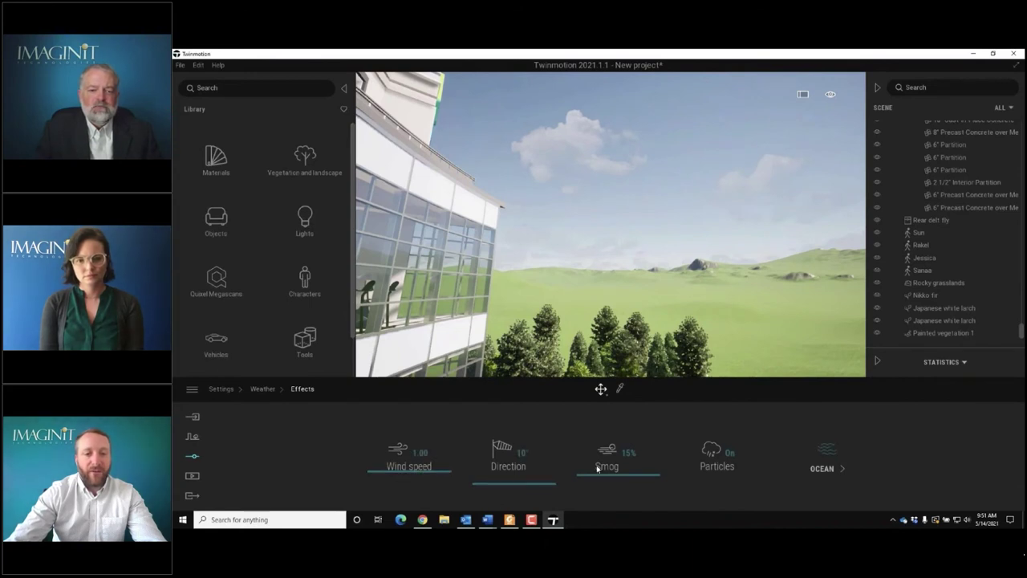
{"action": "left_click_drag", "start_coordinate": [597, 469], "coordinate": [601, 443]}
{"action": "right_click_drag", "start_coordinate": [610, 224], "coordinate": [698, 306]}
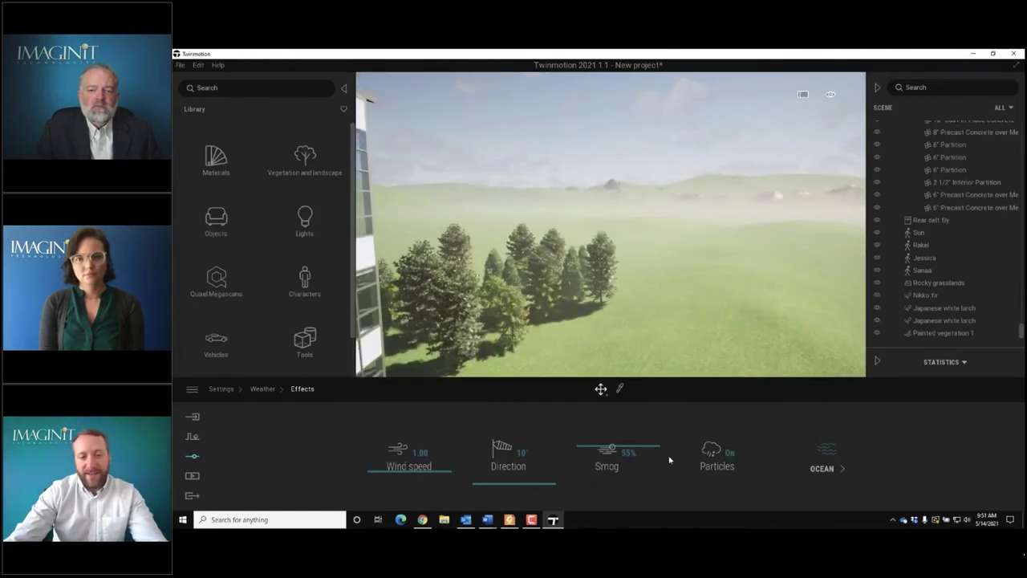
{"action": "right_click_drag", "start_coordinate": [601, 327], "coordinate": [827, 327]}
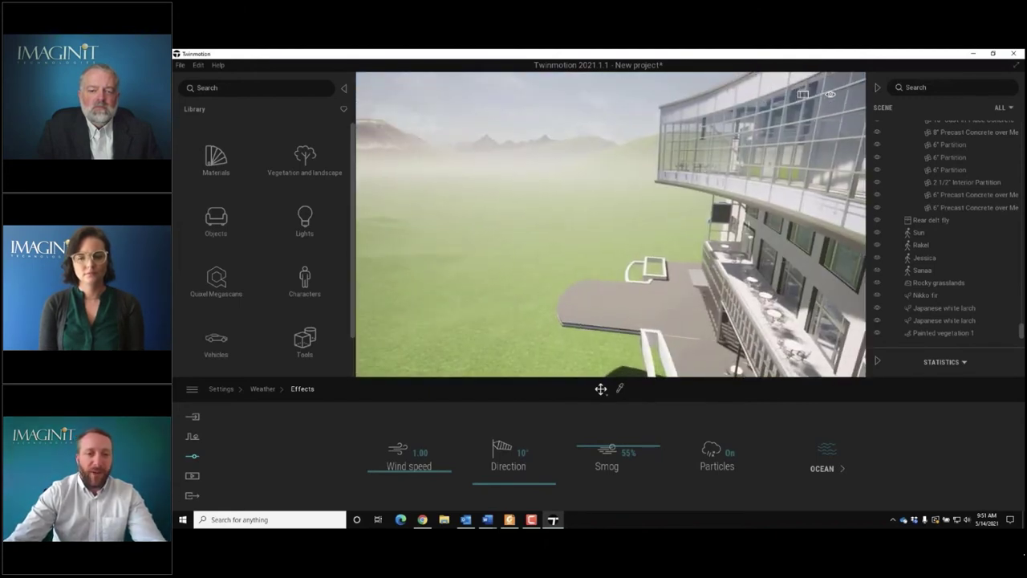
{"action": "right_click_drag", "start_coordinate": [601, 321], "coordinate": [585, 316]}
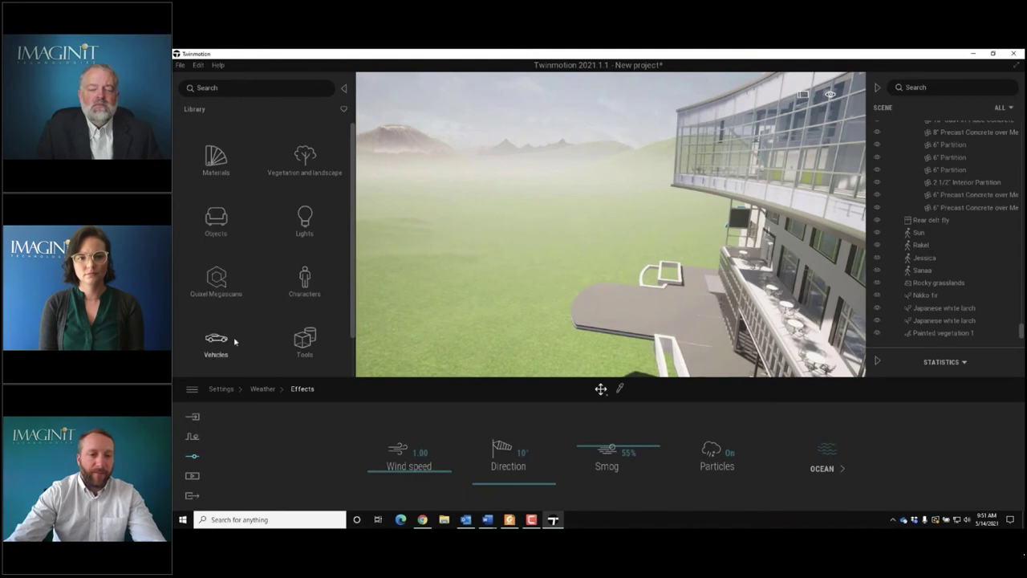
- Draw a three-point character path across the paved forecourt, from its rounded end past the corner and along the building
{"action": "left_click", "coordinate": [193, 437]}
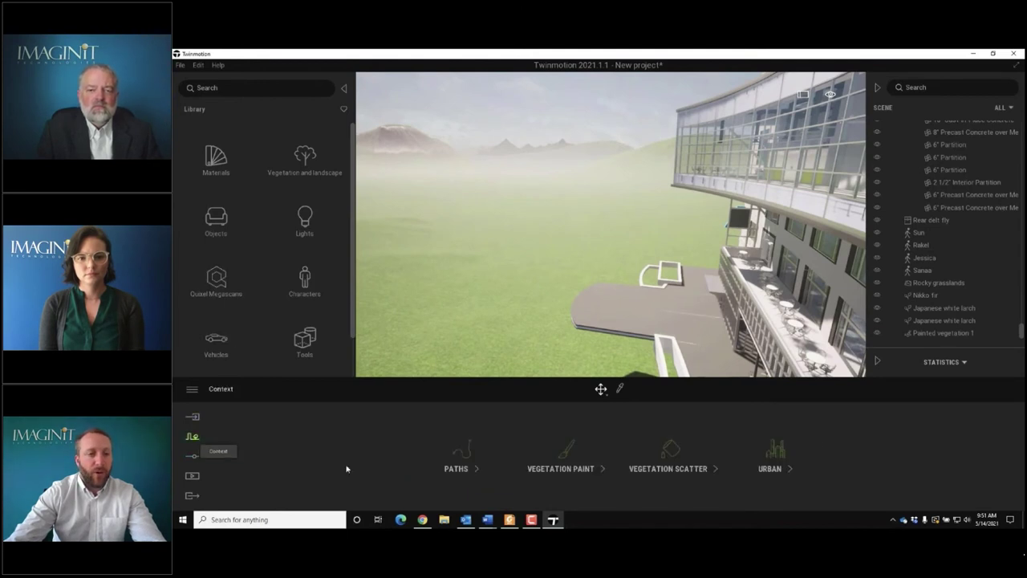
{"action": "left_click", "coordinate": [464, 457]}
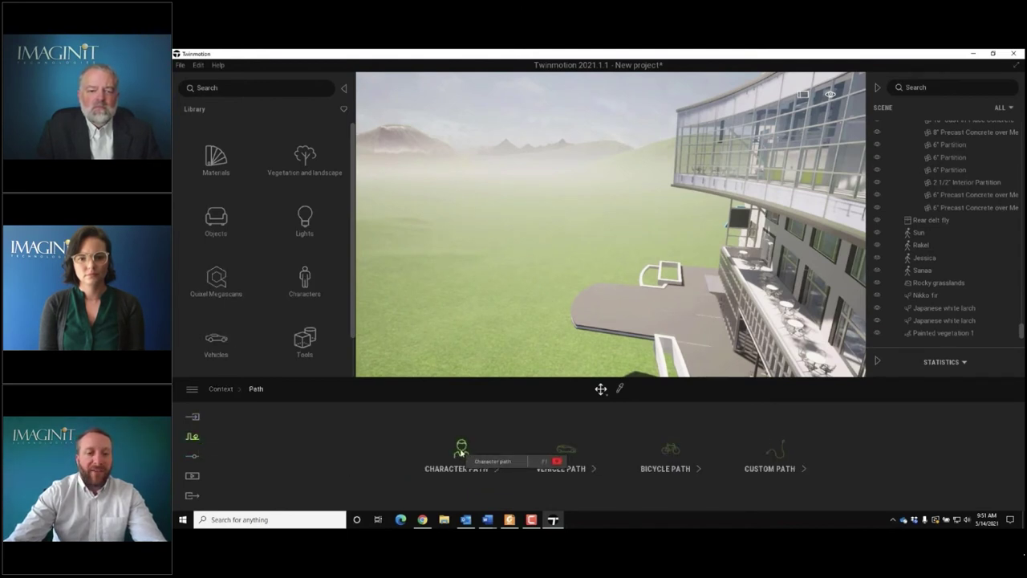
{"action": "left_click", "coordinate": [461, 452]}
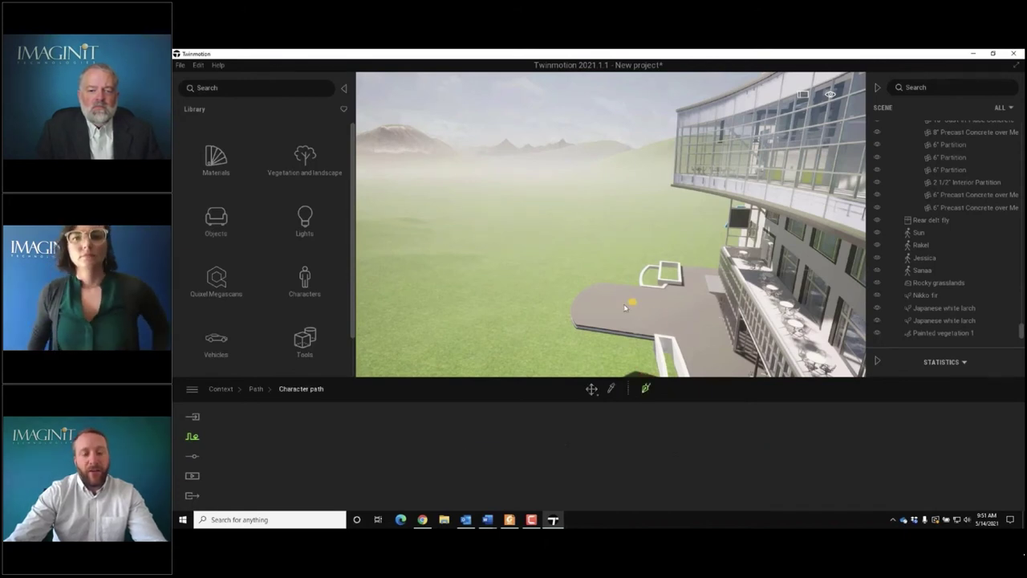
{"action": "left_click", "coordinate": [595, 303]}
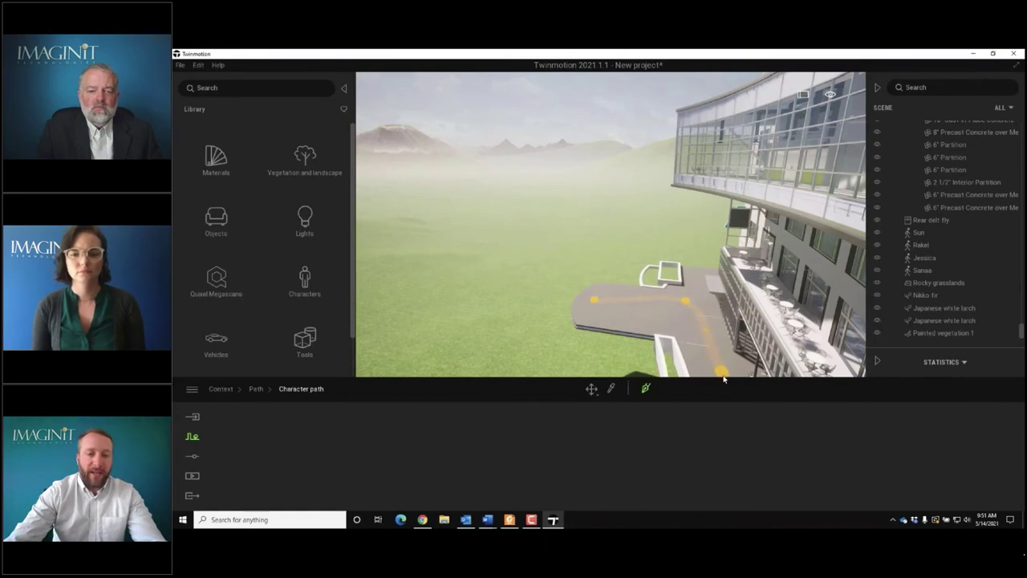
{"action": "double_click", "coordinate": [723, 373]}
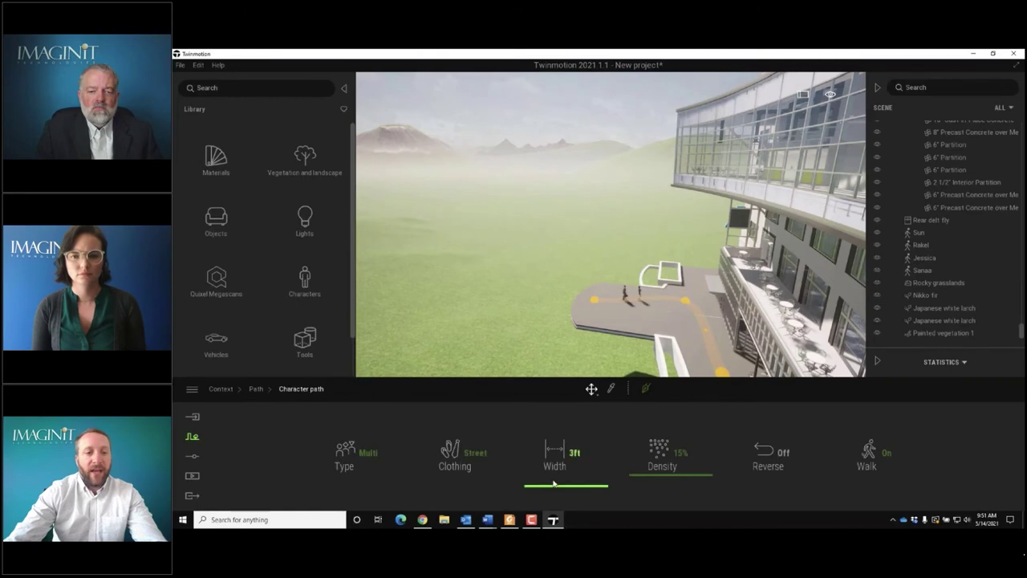
- Inspect the walking people up close at the building entrance and hide the character path
{"action": "right_click_drag", "start_coordinate": [649, 351], "coordinate": [767, 339]}
{"action": "key", "text": "w"}
{"action": "key", "text": "w"}
{"action": "key", "text": "w"}
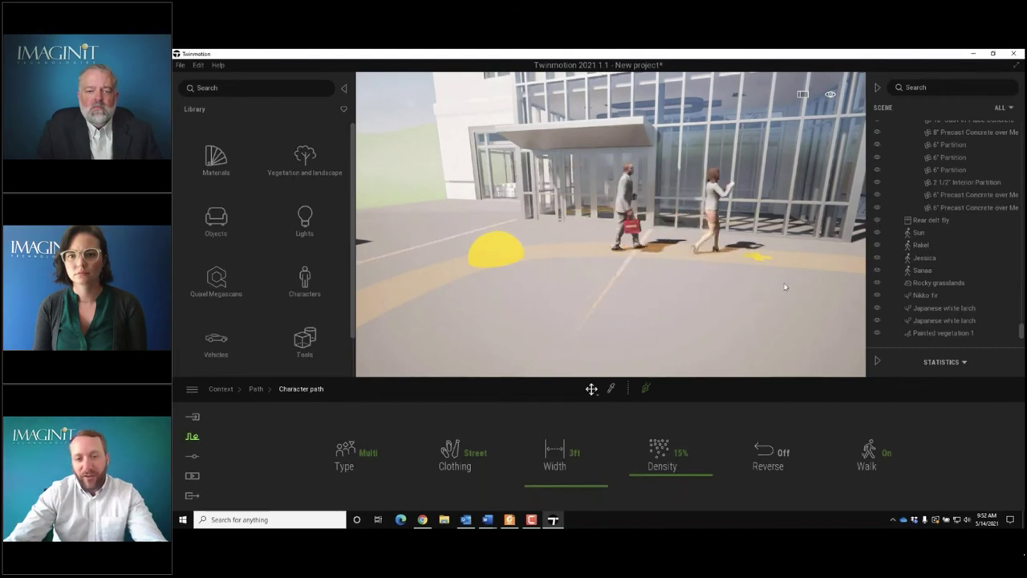
{"action": "right_click_drag", "start_coordinate": [781, 289], "coordinate": [707, 302]}
{"action": "left_click", "coordinate": [815, 296]}
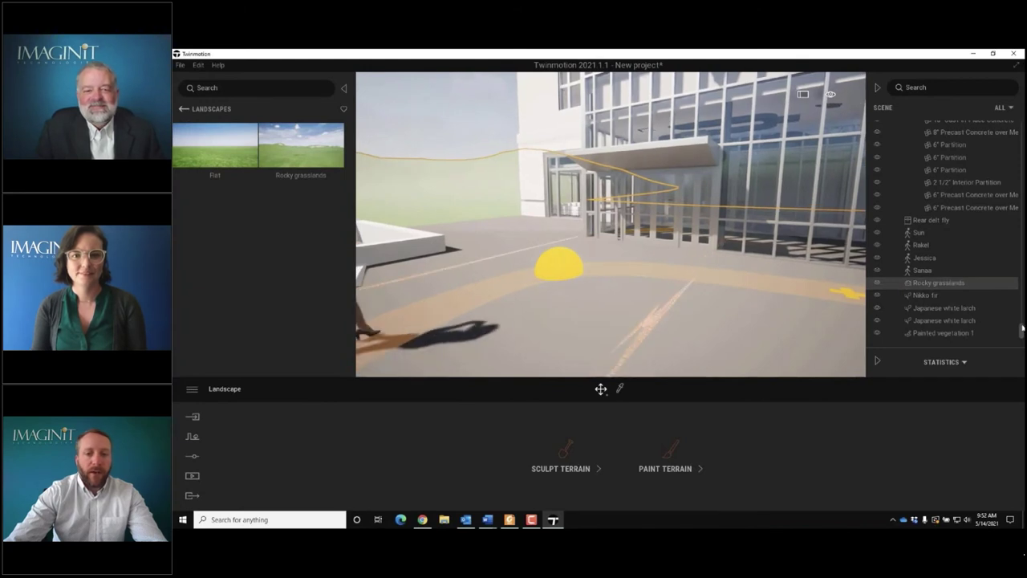
{"action": "left_click_drag", "start_coordinate": [1020, 327], "coordinate": [1021, 333]}
{"action": "left_click", "coordinate": [877, 333]}
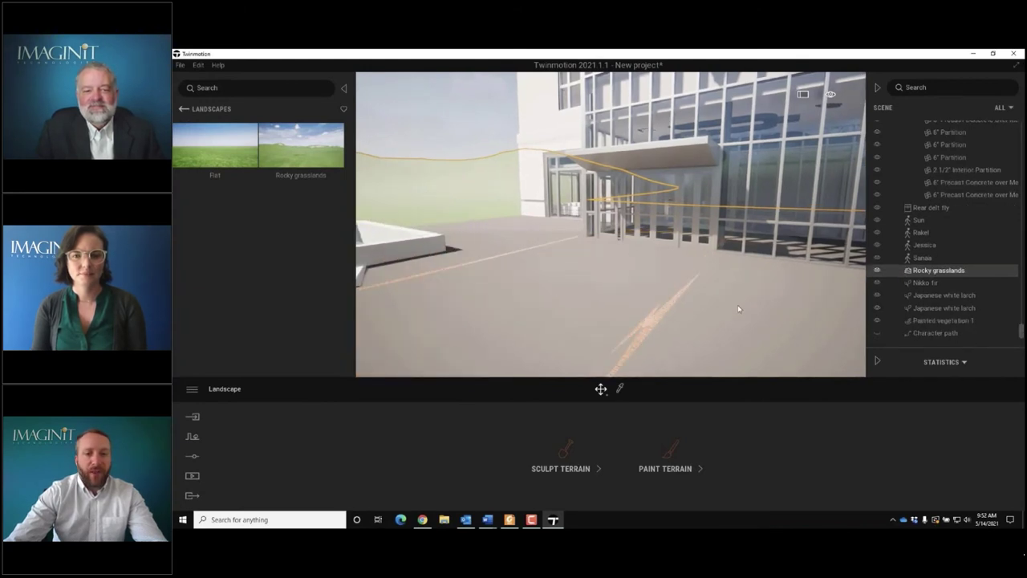
- Approach the glazed building entrance and select one of its curtain wall doors
{"action": "mouse_move", "coordinate": [738, 307]}
{"action": "right_mouse_down"}
{"action": "mouse_move", "coordinate": [633, 301]}
{"action": "mouse_move", "coordinate": [730, 302]}
{"action": "right_mouse_up"}
{"action": "key", "text": "w"}
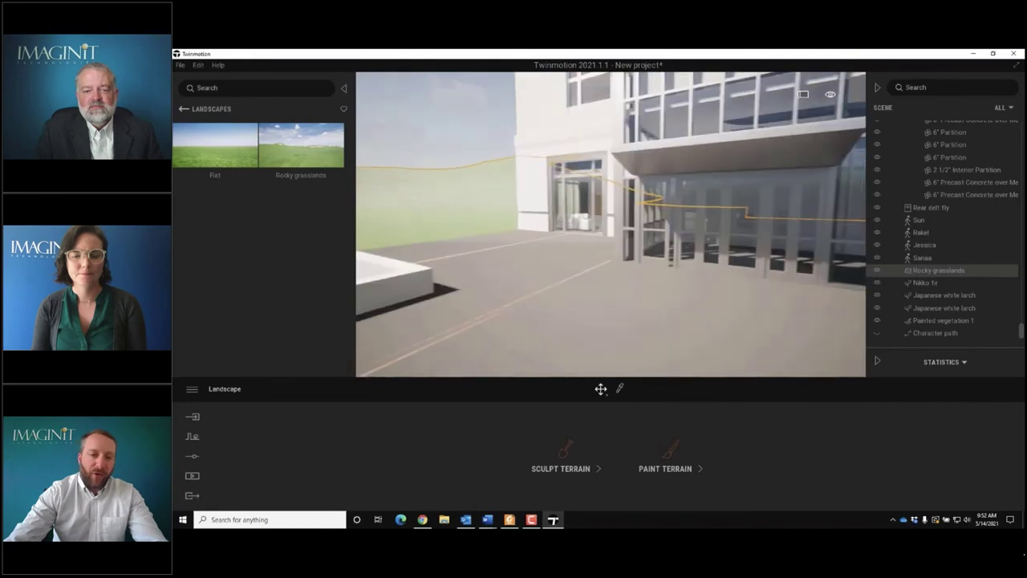
{"action": "key", "text": "w"}
{"action": "right_click_drag", "start_coordinate": [586, 192], "coordinate": [649, 192]}
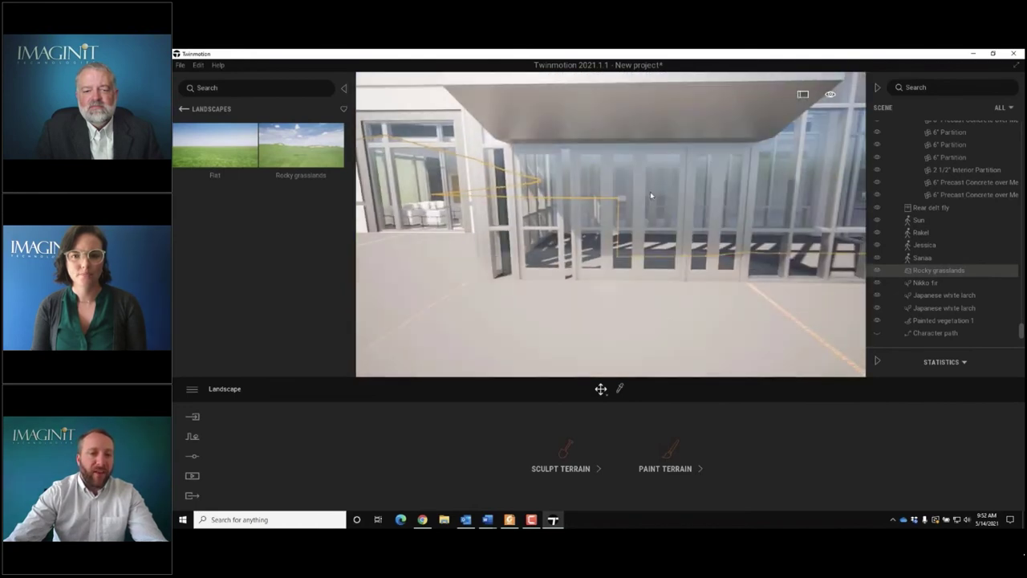
{"action": "left_click", "coordinate": [629, 213]}
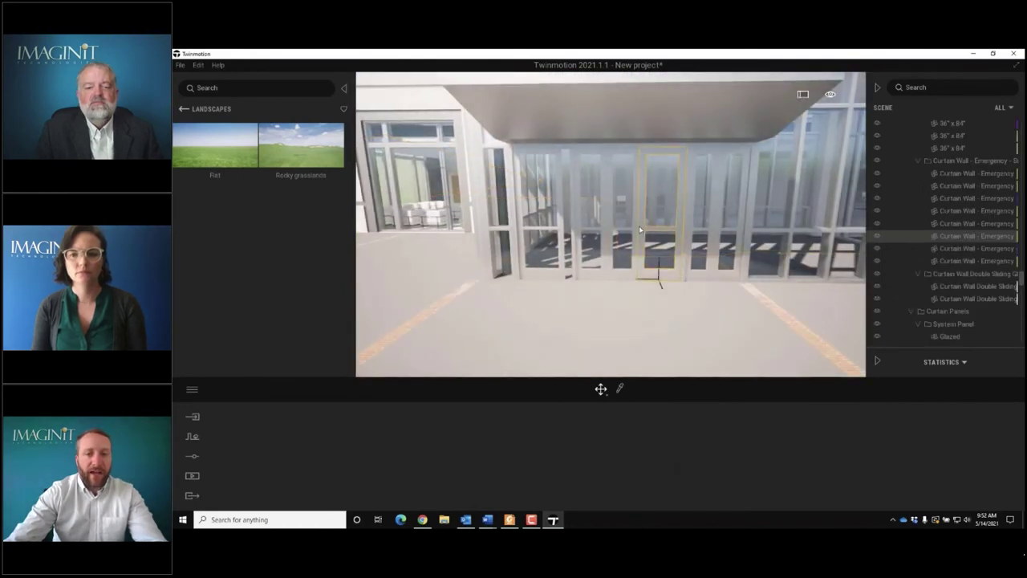
- Examine the ground-floor seating area through the glazing and the forecourt with the trees and misty hills beyond
{"action": "right_click_drag", "start_coordinate": [639, 228], "coordinate": [754, 220]}
{"action": "key", "text": "Left"}
{"action": "key", "text": "Up"}
{"action": "key", "text": "Right"}
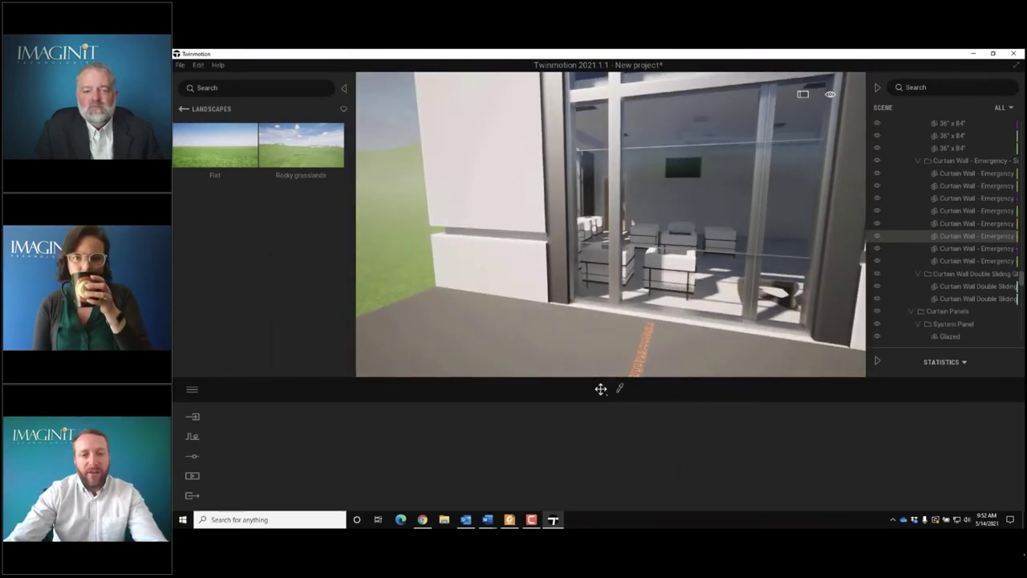
{"action": "right_click_drag", "start_coordinate": [611, 224], "coordinate": [755, 225]}
{"action": "right_click_drag", "start_coordinate": [726, 152], "coordinate": [739, 131]}
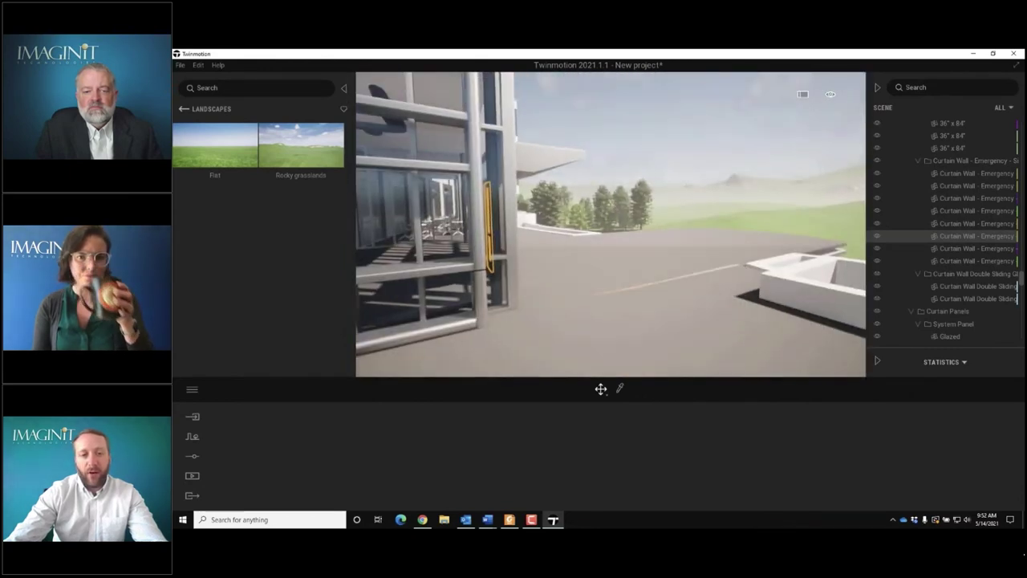
{"action": "right_click_drag", "start_coordinate": [634, 197], "coordinate": [640, 170]}
{"action": "key", "text": "Down"}
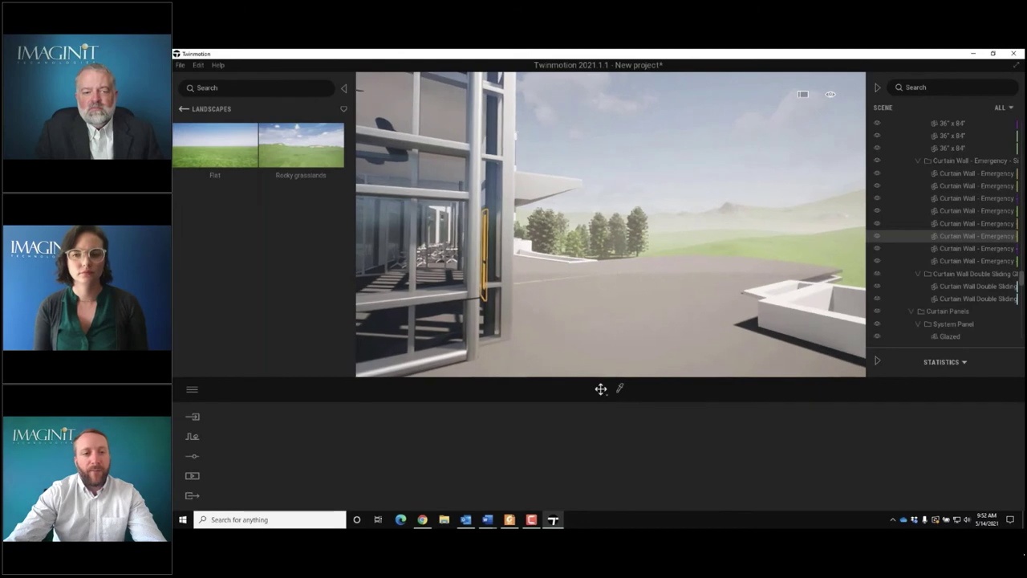
{"action": "key", "text": "Down"}
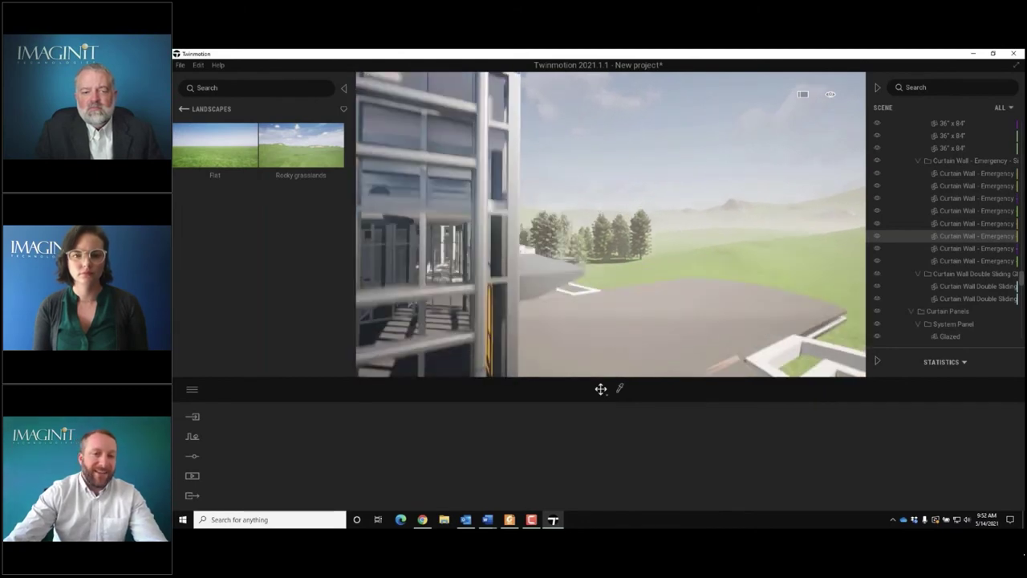
- Fly up through the curtain wall to examine the upper-floor lounge and the sunlit curved corridor beside the glazing
{"action": "right_click_drag", "start_coordinate": [641, 225], "coordinate": [499, 224]}
{"action": "key", "text": "e"}
{"action": "key", "text": "e"}
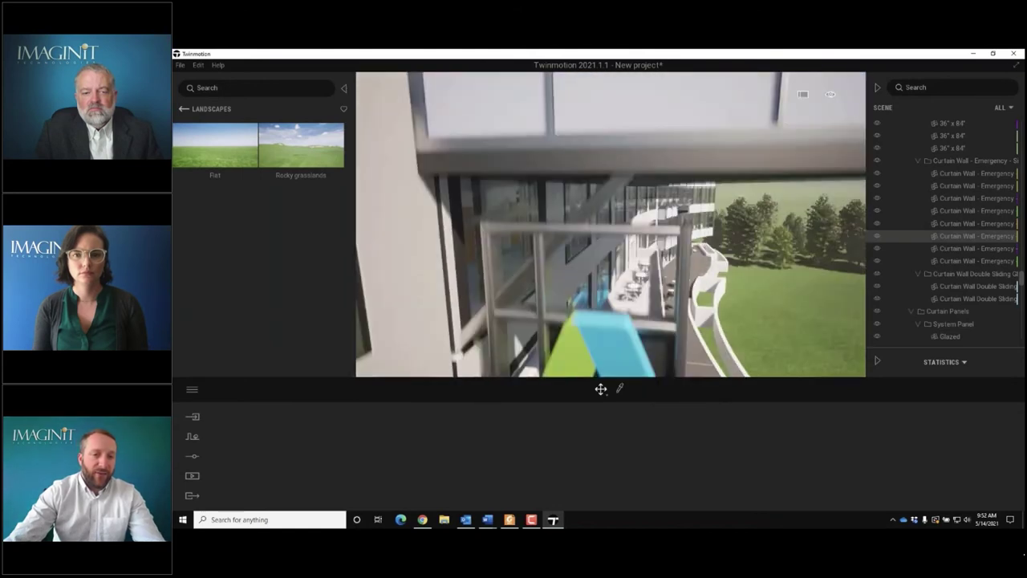
{"action": "key", "text": "Up"}
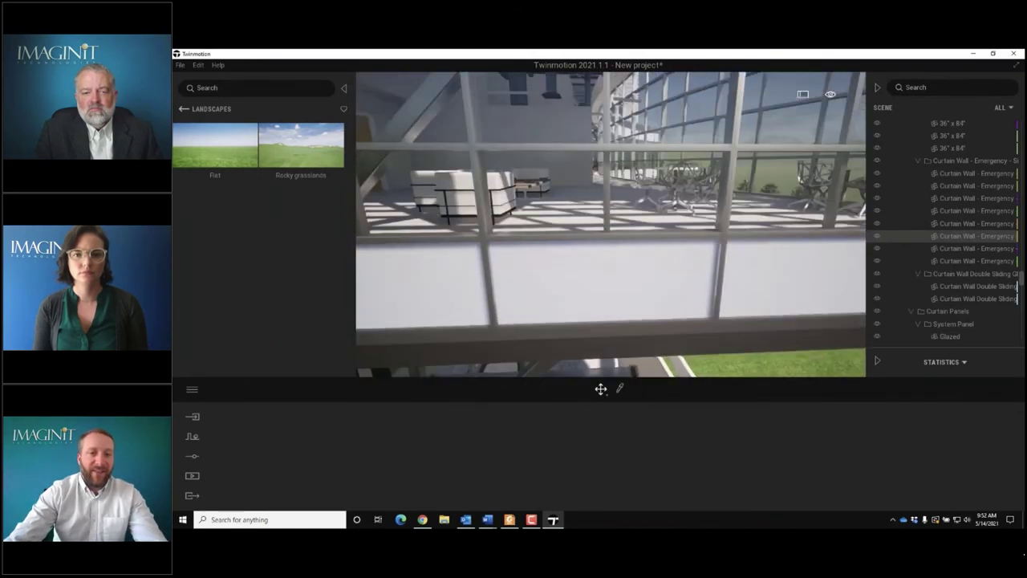
{"action": "key", "text": "Up"}
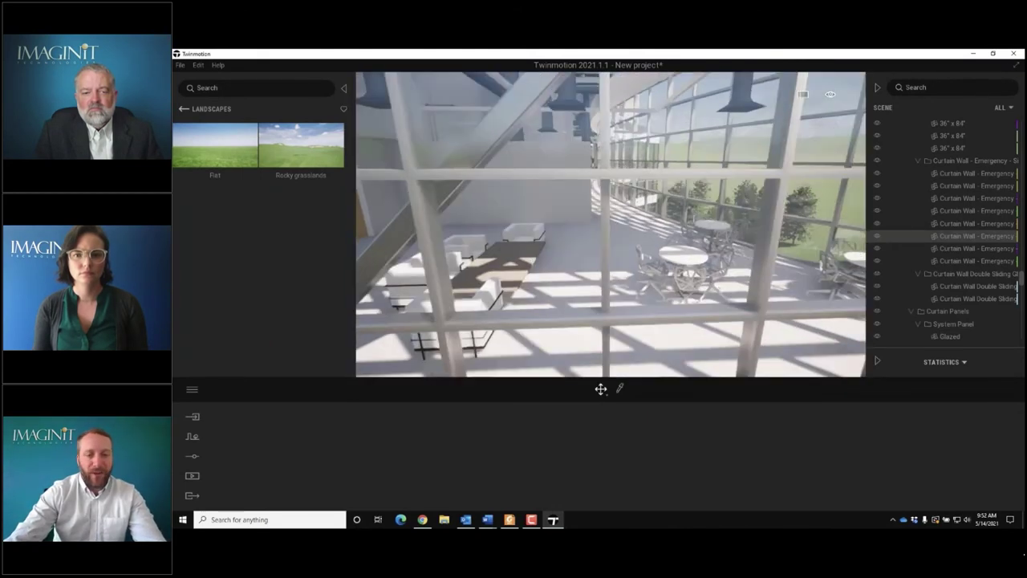
{"action": "key", "text": "Up"}
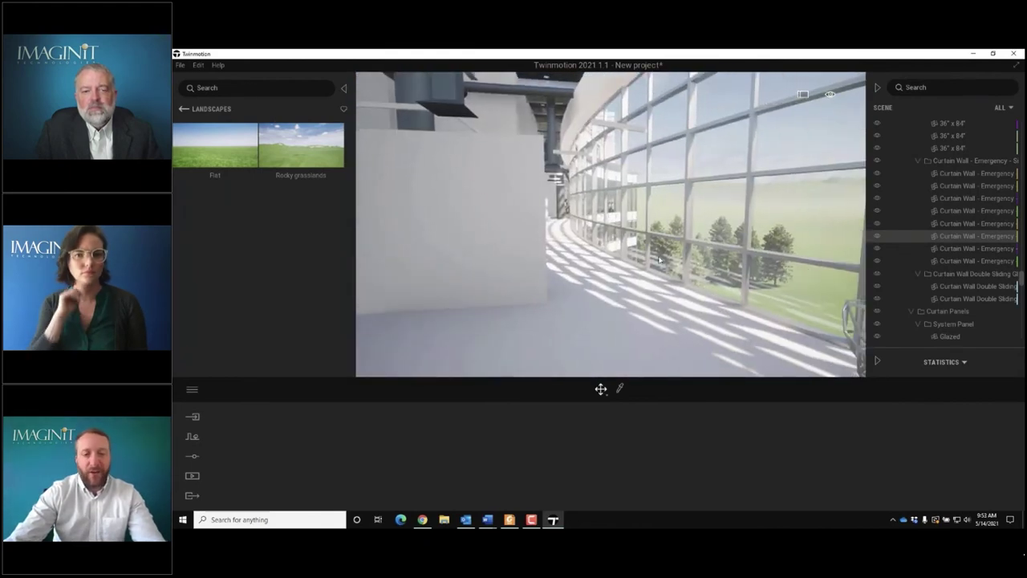
- Look up the VR option in the view settings and show the navigation help over the corridor view
{"action": "left_click", "coordinate": [829, 95]}
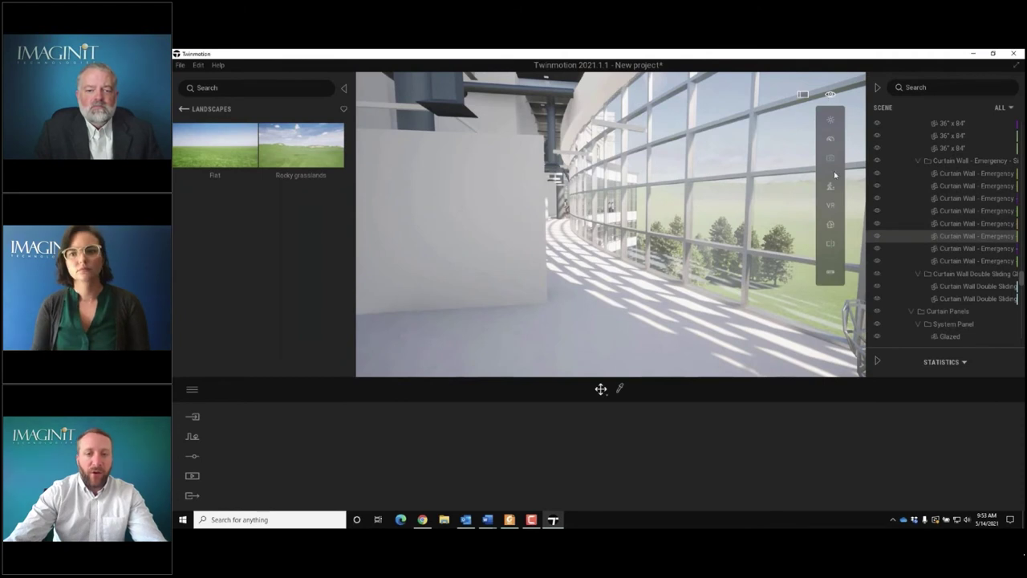
{"action": "left_click", "coordinate": [831, 206]}
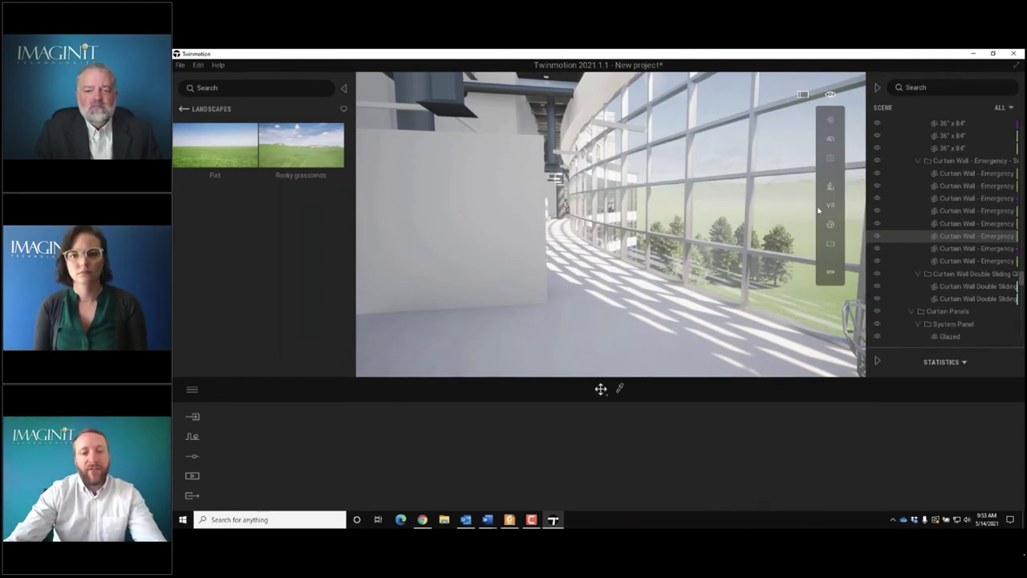
{"action": "left_click", "coordinate": [831, 273]}
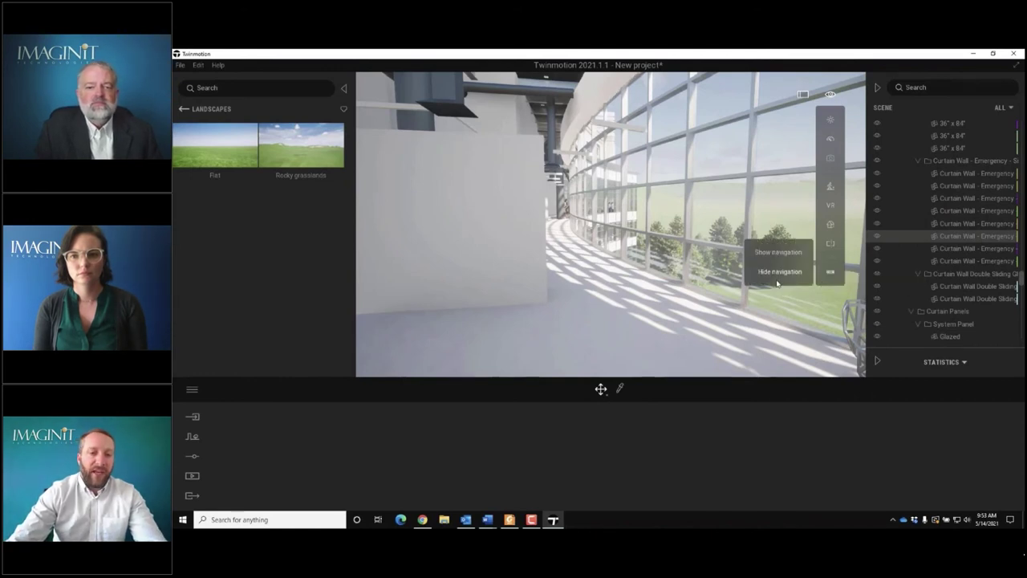
{"action": "left_click", "coordinate": [775, 253]}
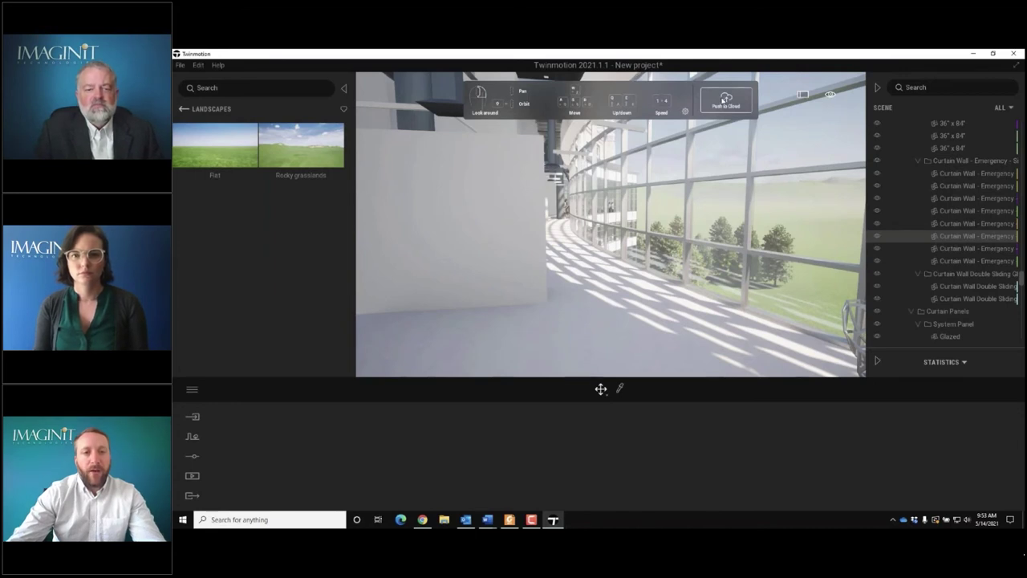
{"action": "left_click", "coordinate": [724, 99]}
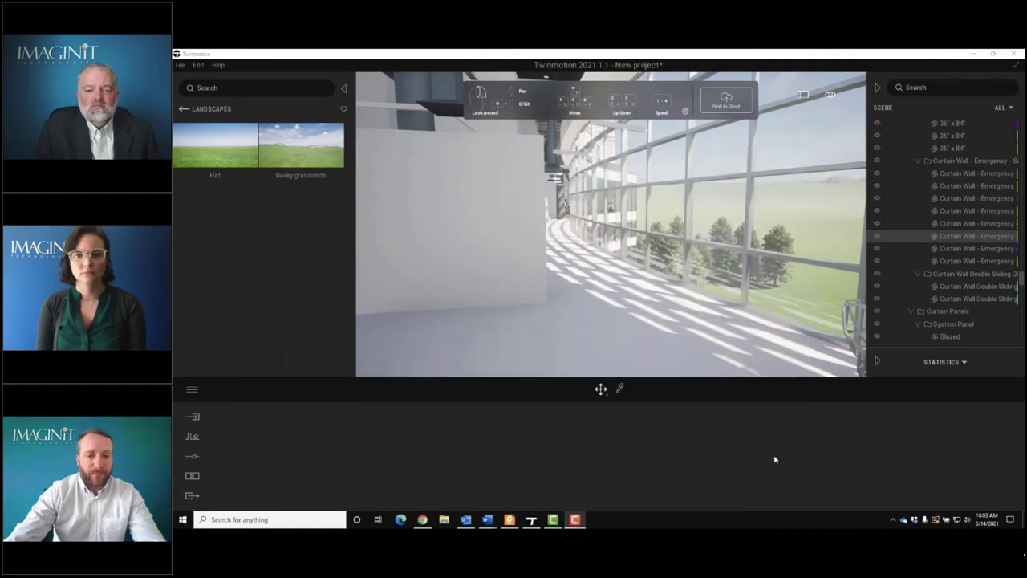
- Move along the curved corridor into the gym and create a panorama facing the weight machines and the people exercising
{"action": "left_click", "coordinate": [192, 476]}
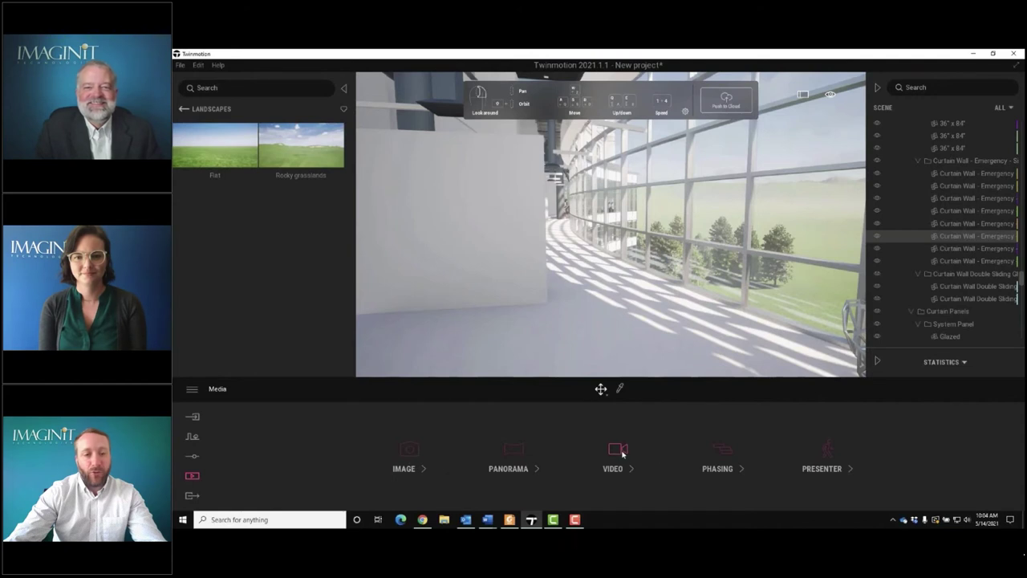
{"action": "left_click", "coordinate": [524, 456]}
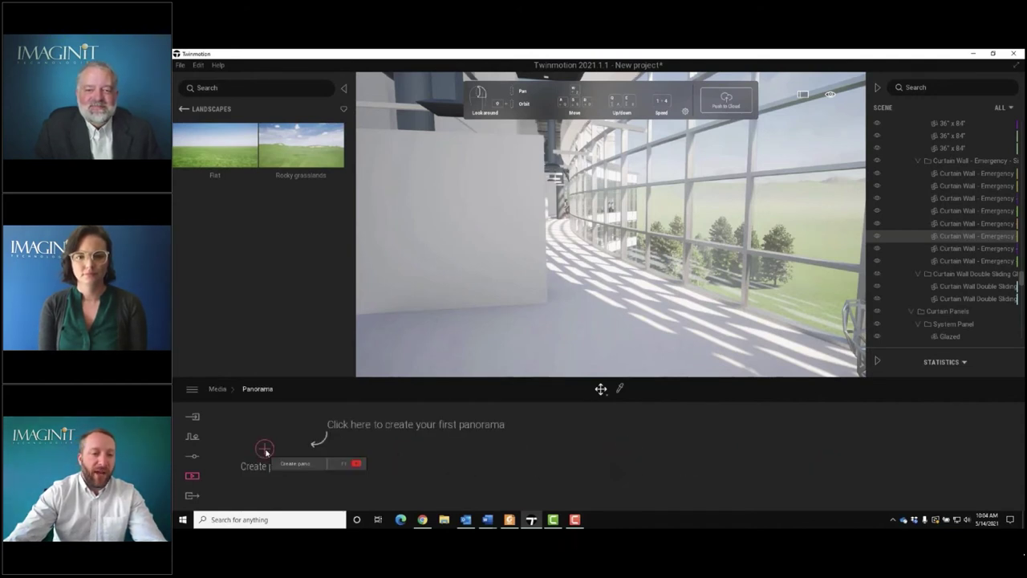
{"action": "key", "text": "w"}
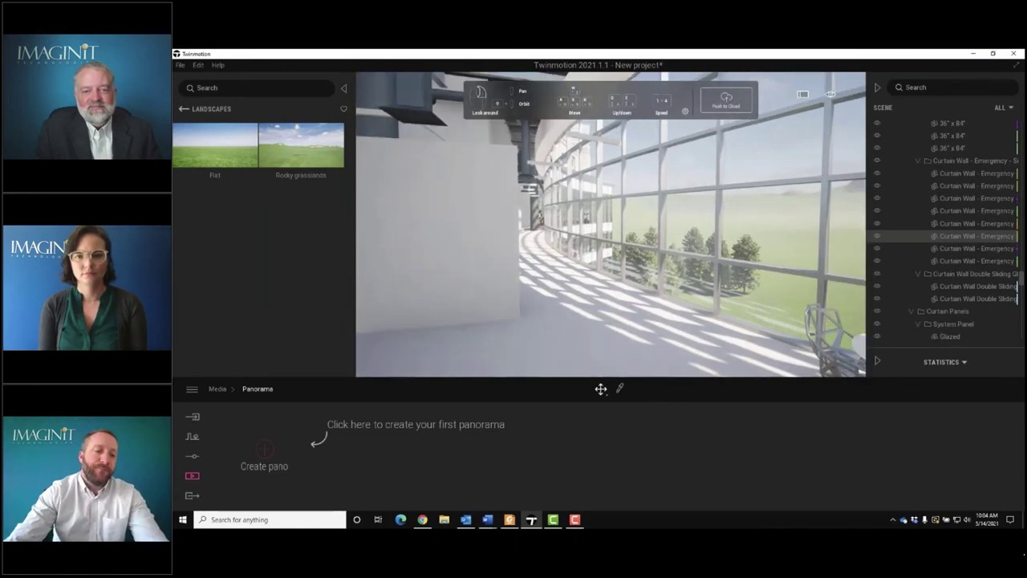
{"action": "key", "text": "w"}
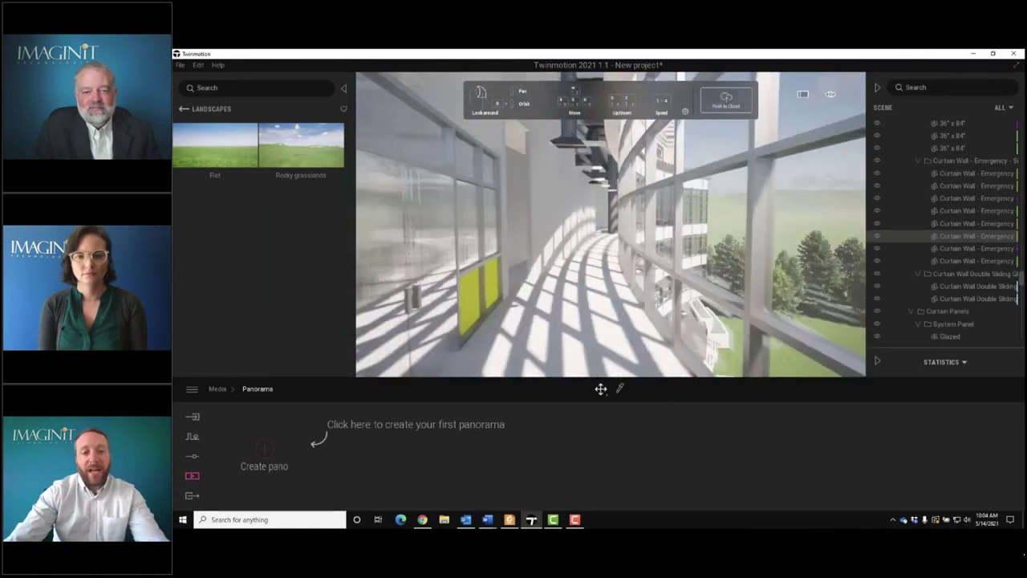
{"action": "key", "text": "w"}
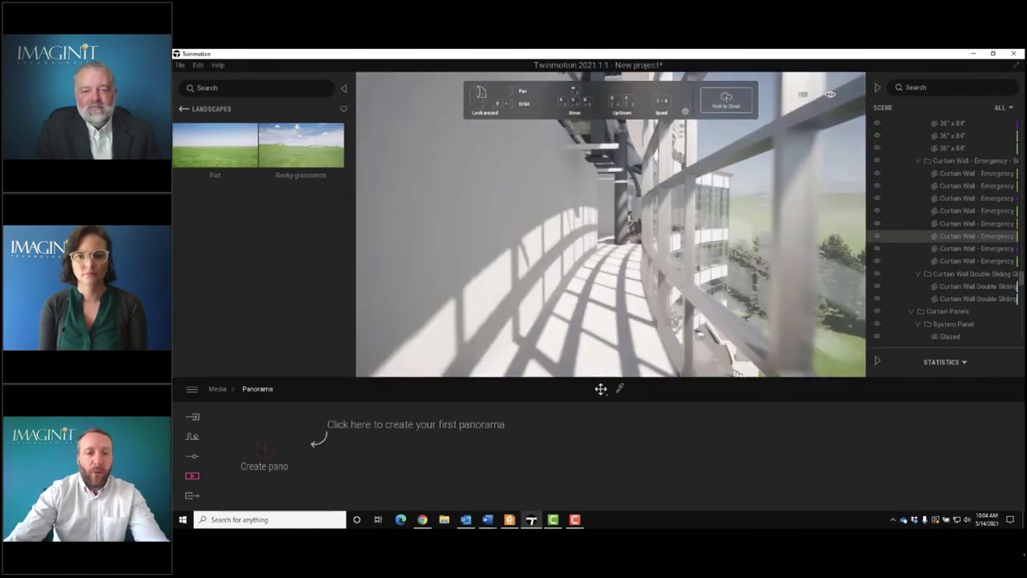
{"action": "key", "text": "w"}
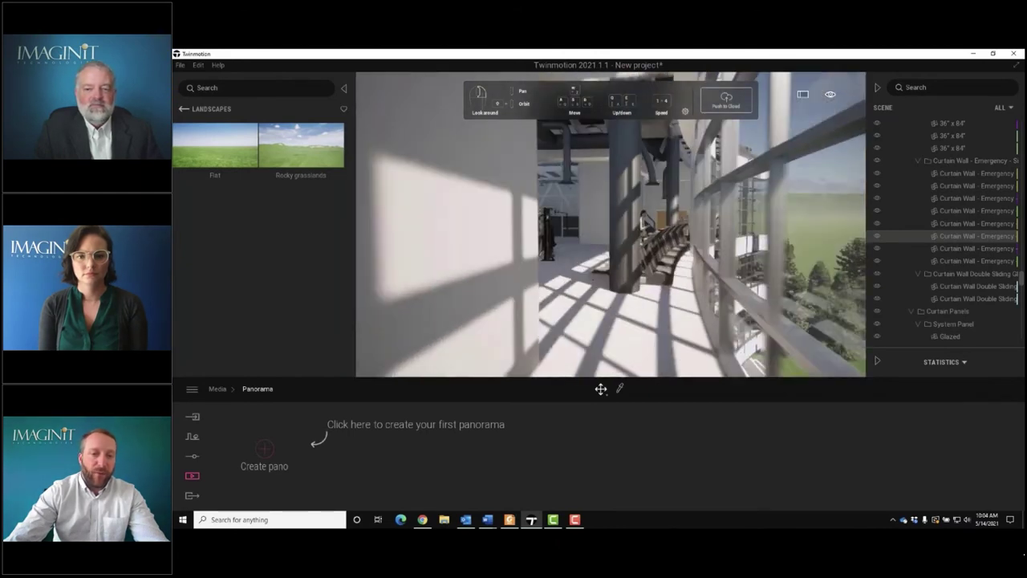
{"action": "key", "text": "w"}
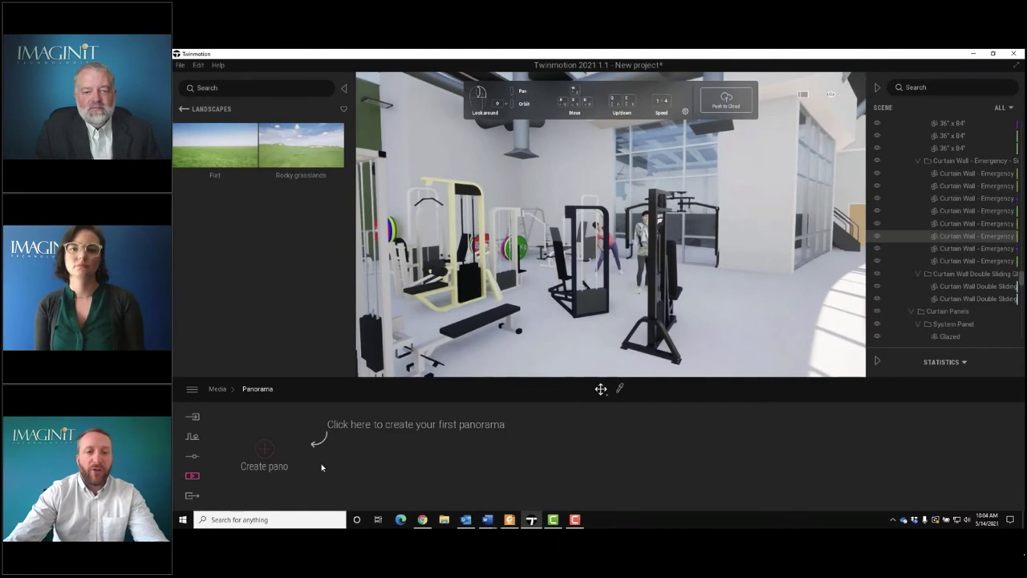
{"action": "left_click", "coordinate": [264, 450]}
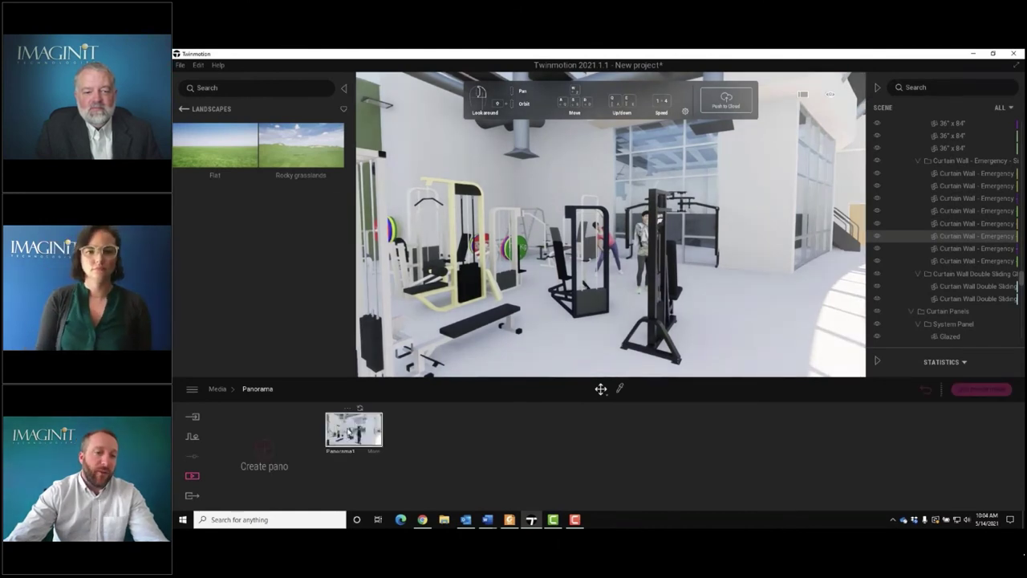
- Select the new gym panorama as the media for export and review its 3D mode, 360 resolution, motion blur and lighting settings
{"action": "left_click", "coordinate": [192, 496]}
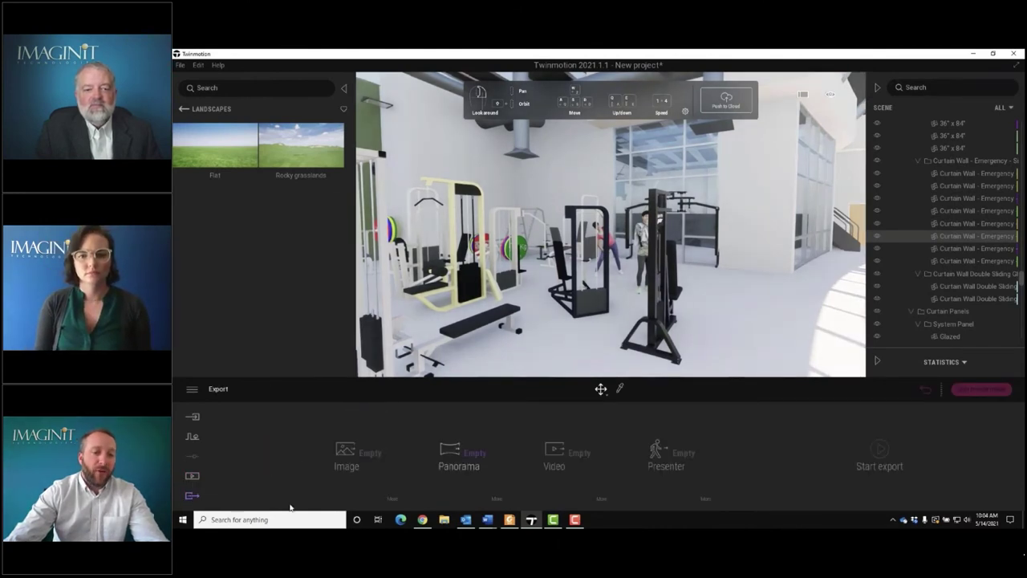
{"action": "left_click", "coordinate": [464, 454]}
{"action": "left_click", "coordinate": [323, 270]}
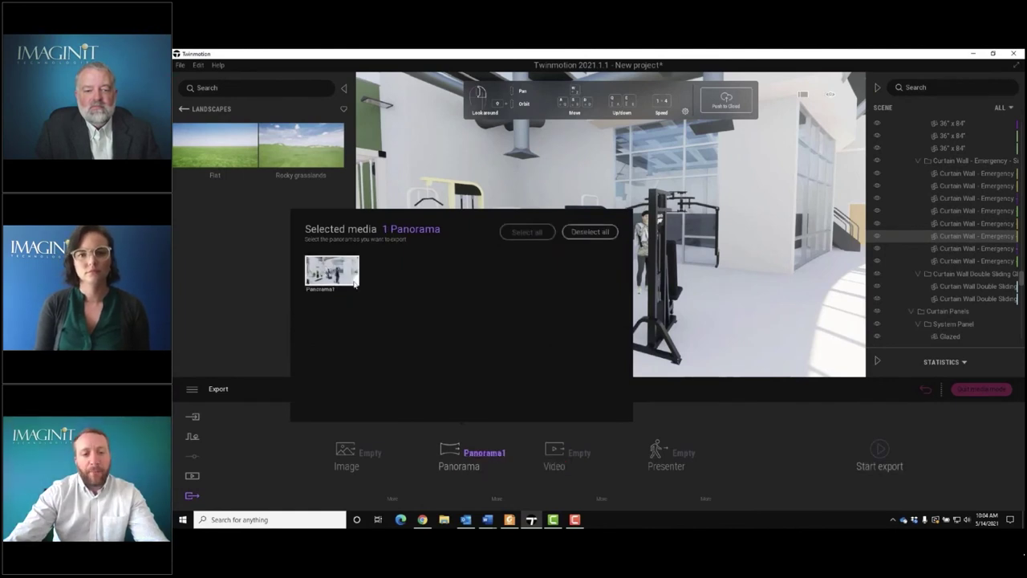
{"action": "left_click", "coordinate": [605, 424]}
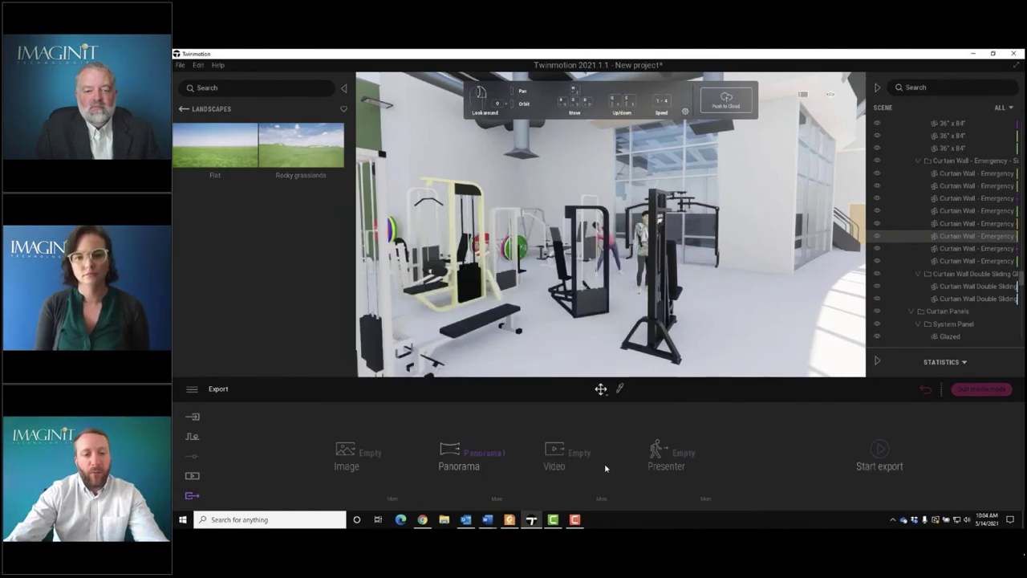
{"action": "left_click", "coordinate": [497, 499]}
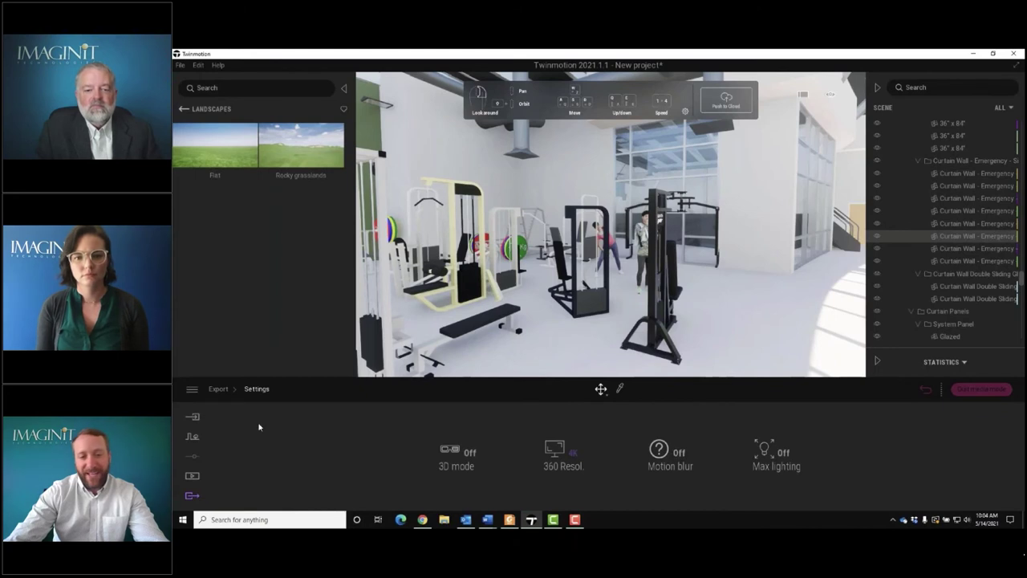
{"action": "left_click", "coordinate": [217, 389]}
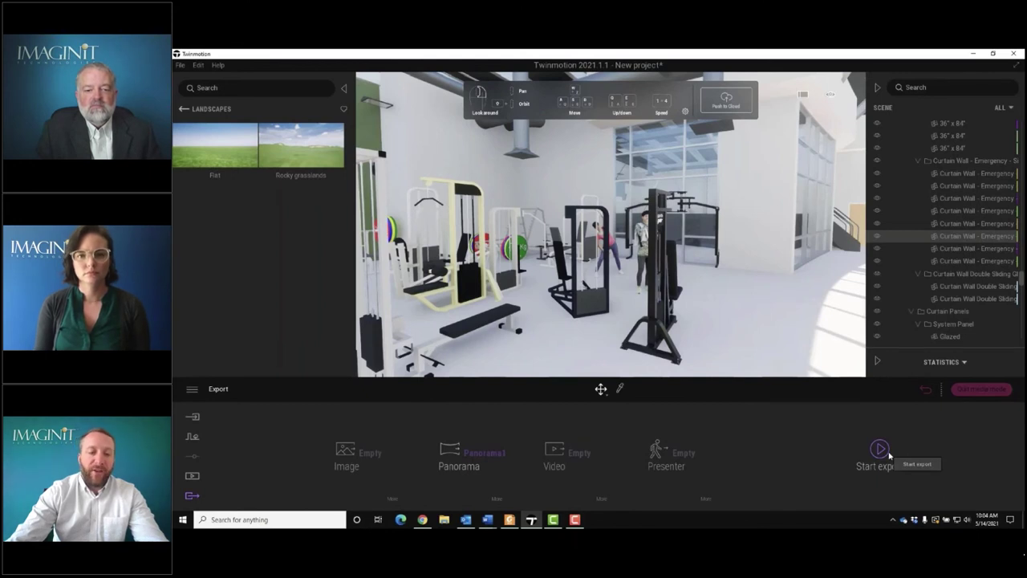
{"action": "left_click", "coordinate": [577, 520]}
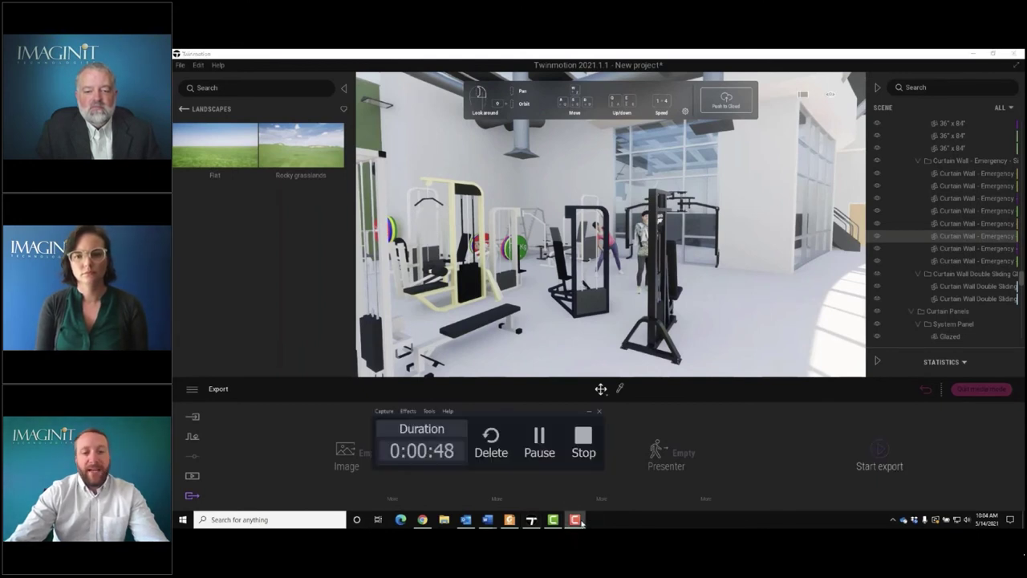
{"action": "left_click", "coordinate": [586, 441]}
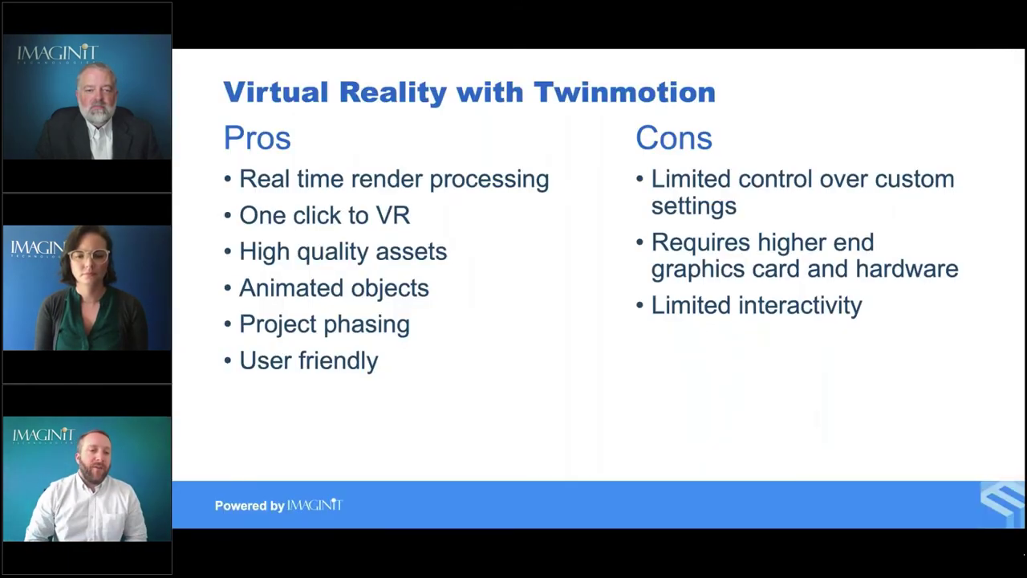